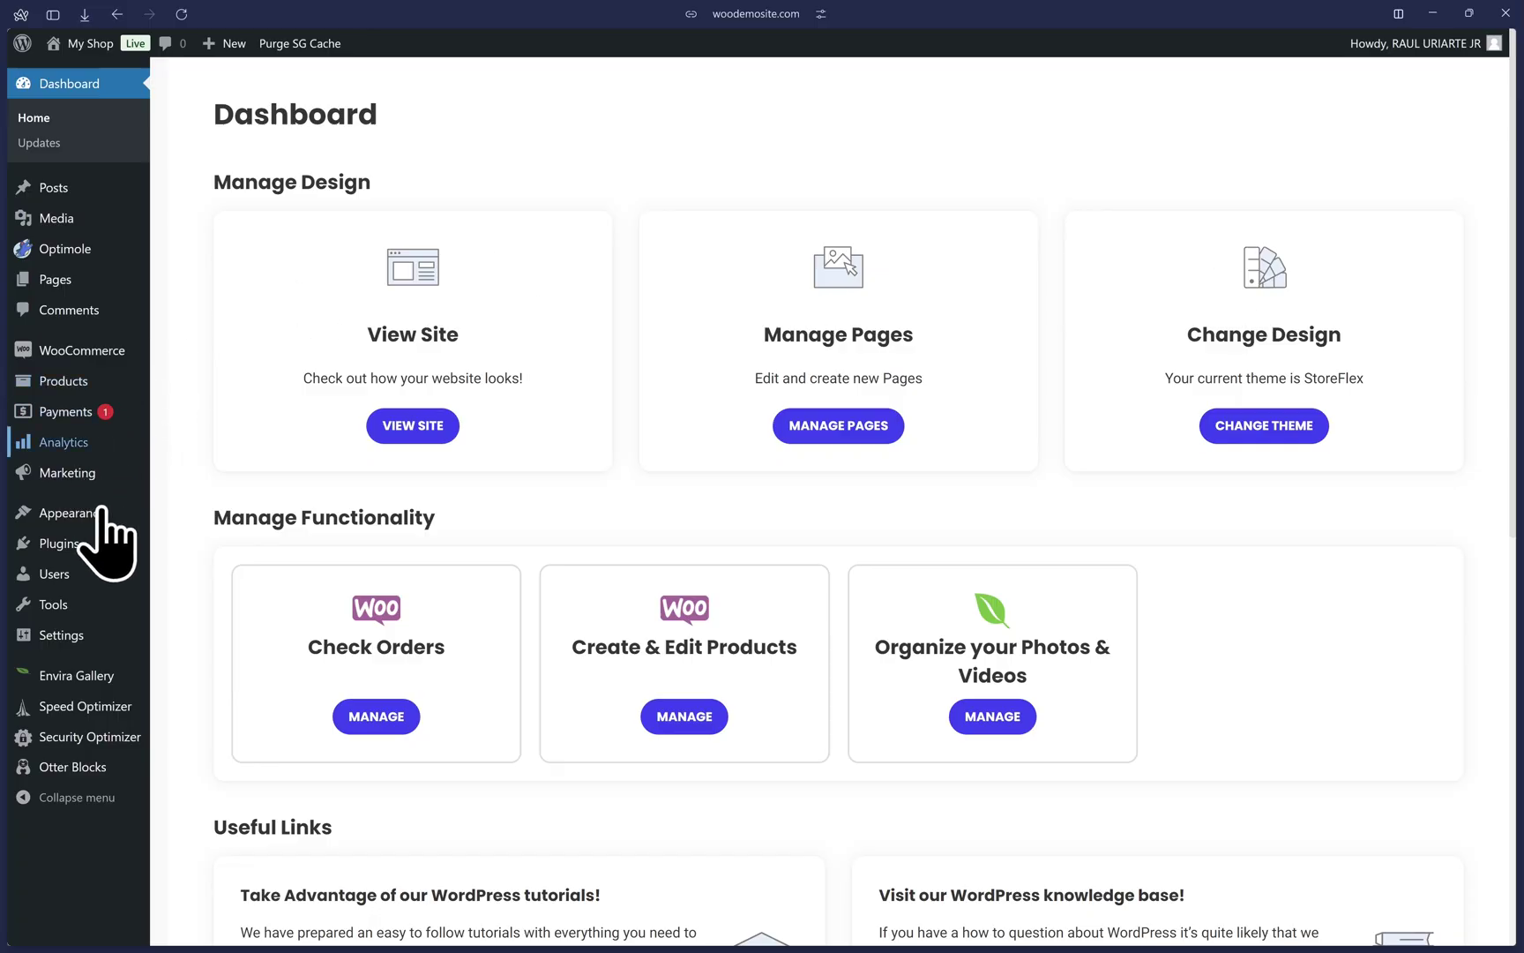
Switch to the browser tab with the PayPal Payments for WooCommerce marketplace page
mouse_move(67, 542)
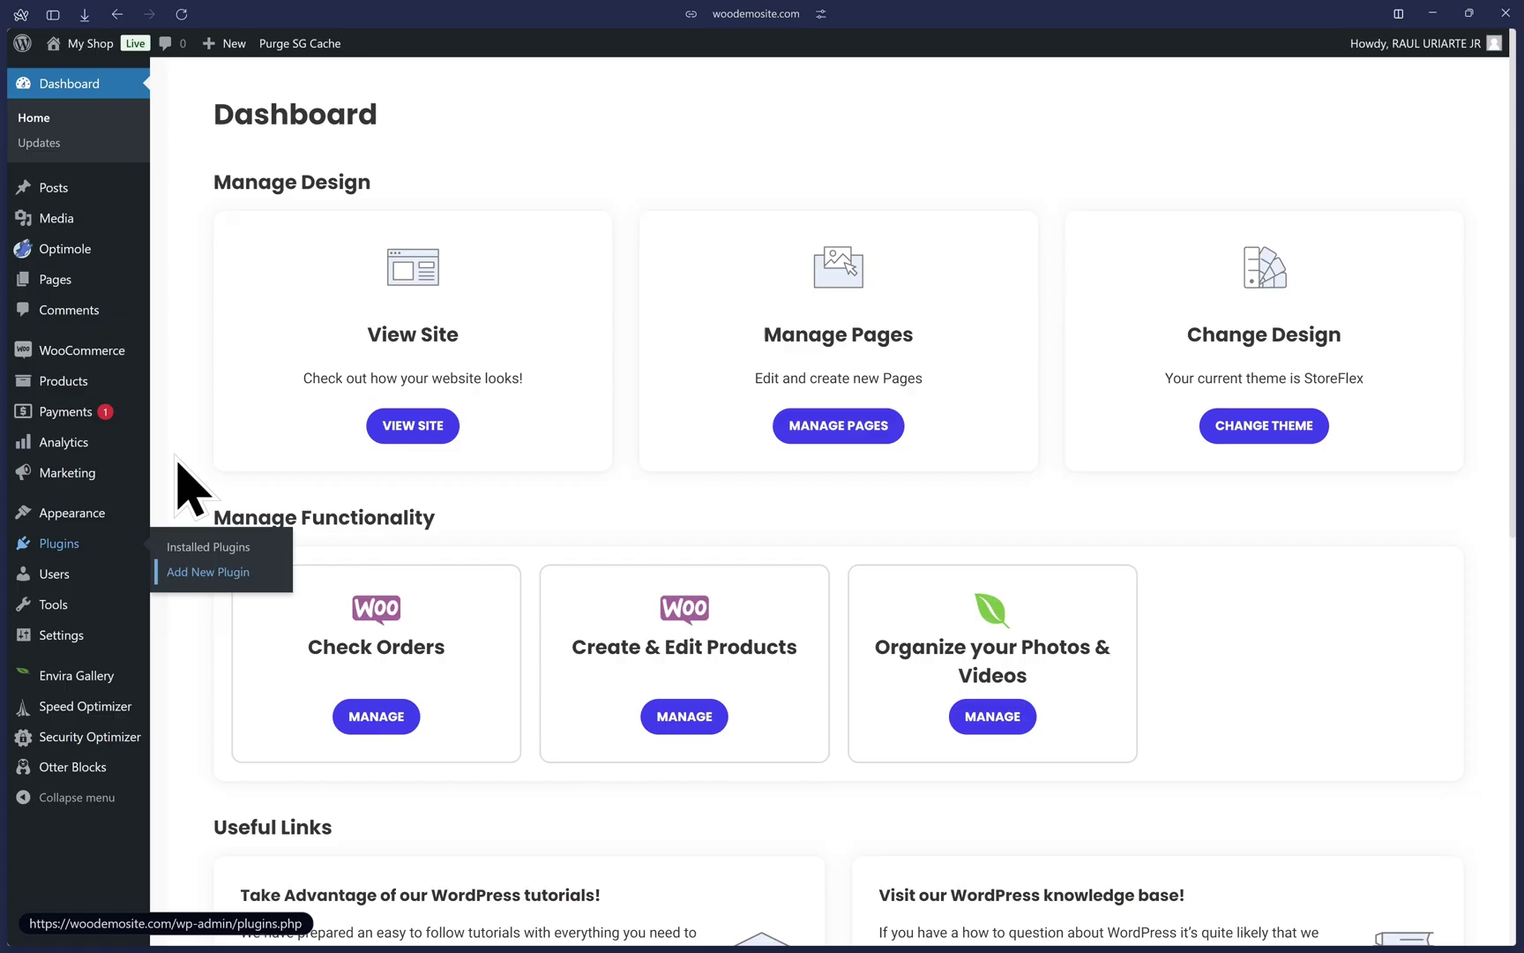
mouse_move(58, 255)
left_click(94, 161)
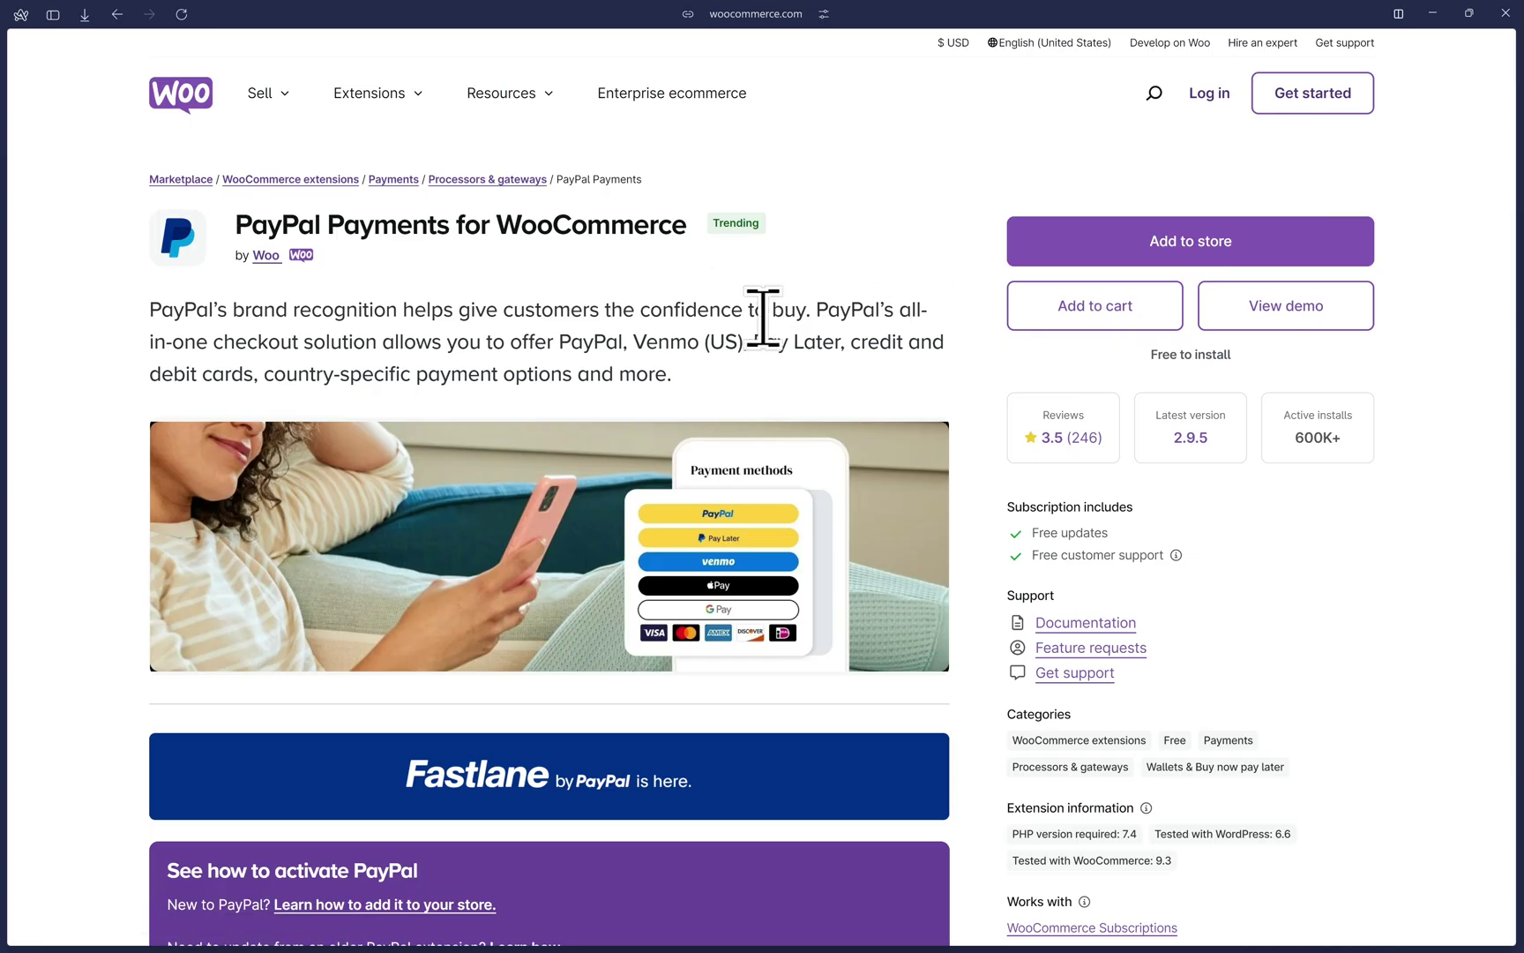
mouse_move(13, 341)
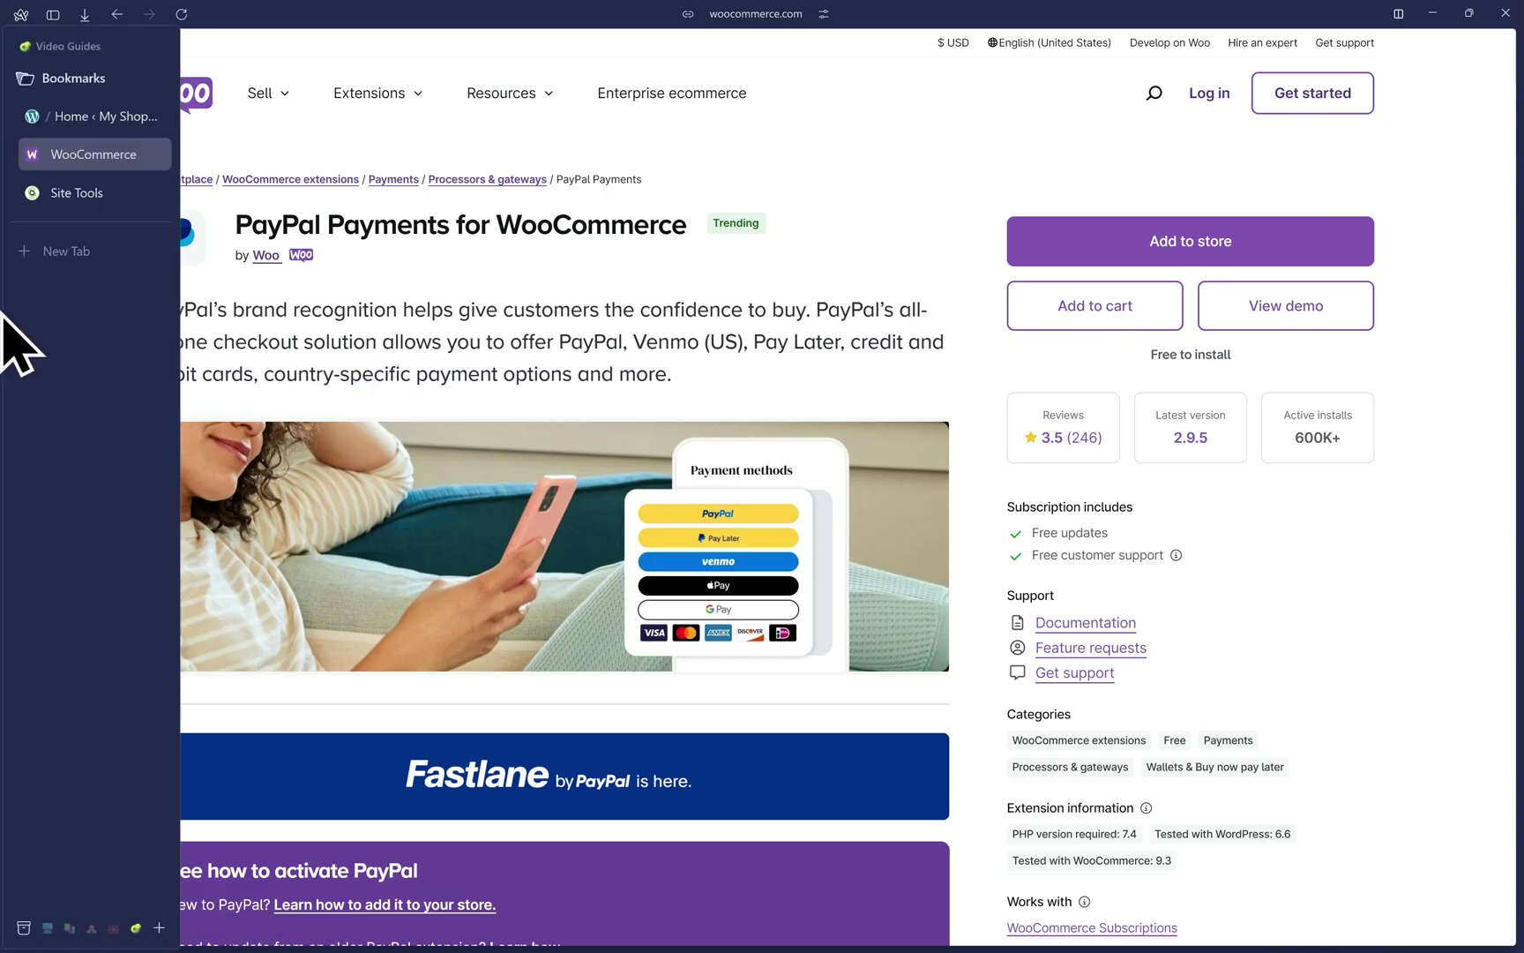
Return to the My Shop dashboard and open WooCommerce Settings
left_click(113, 118)
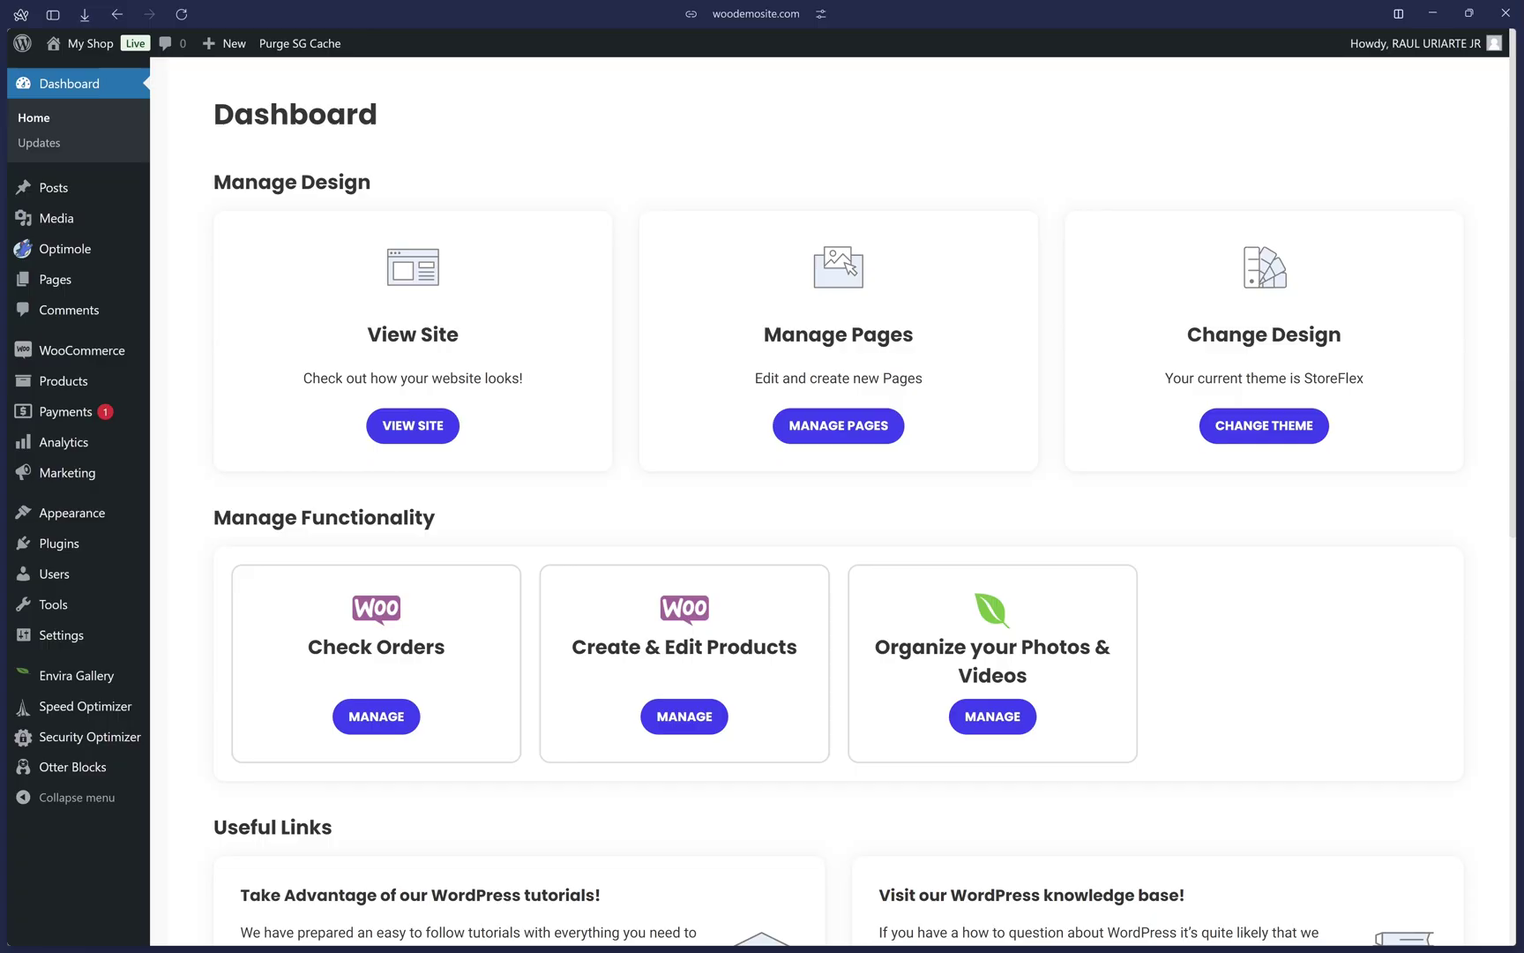
mouse_move(66, 360)
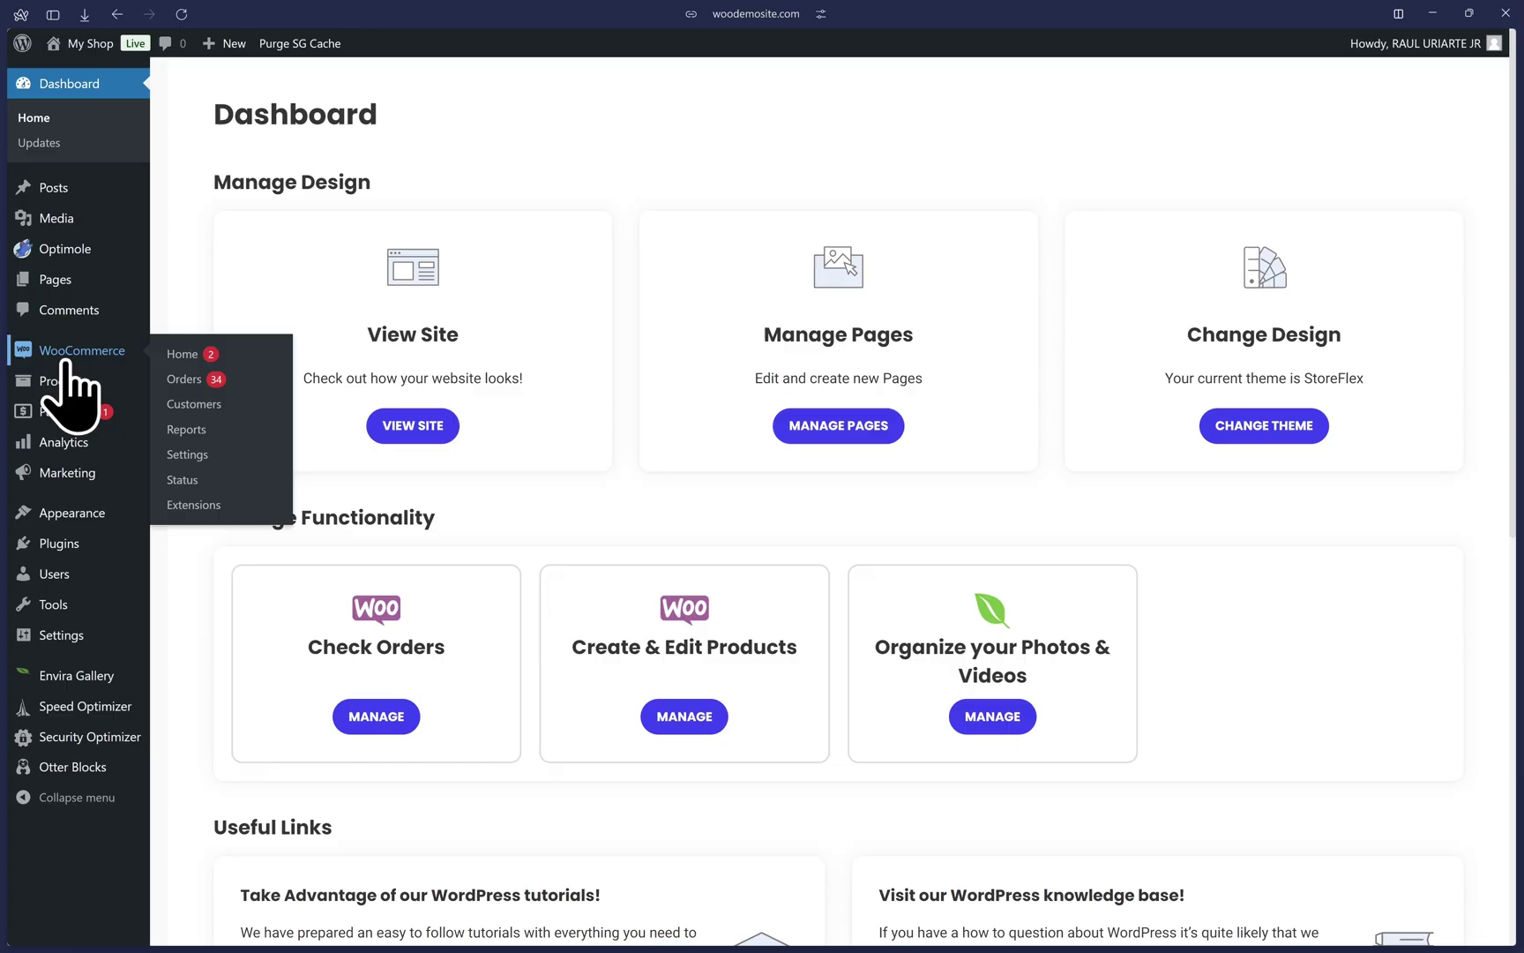
left_click(218, 454)
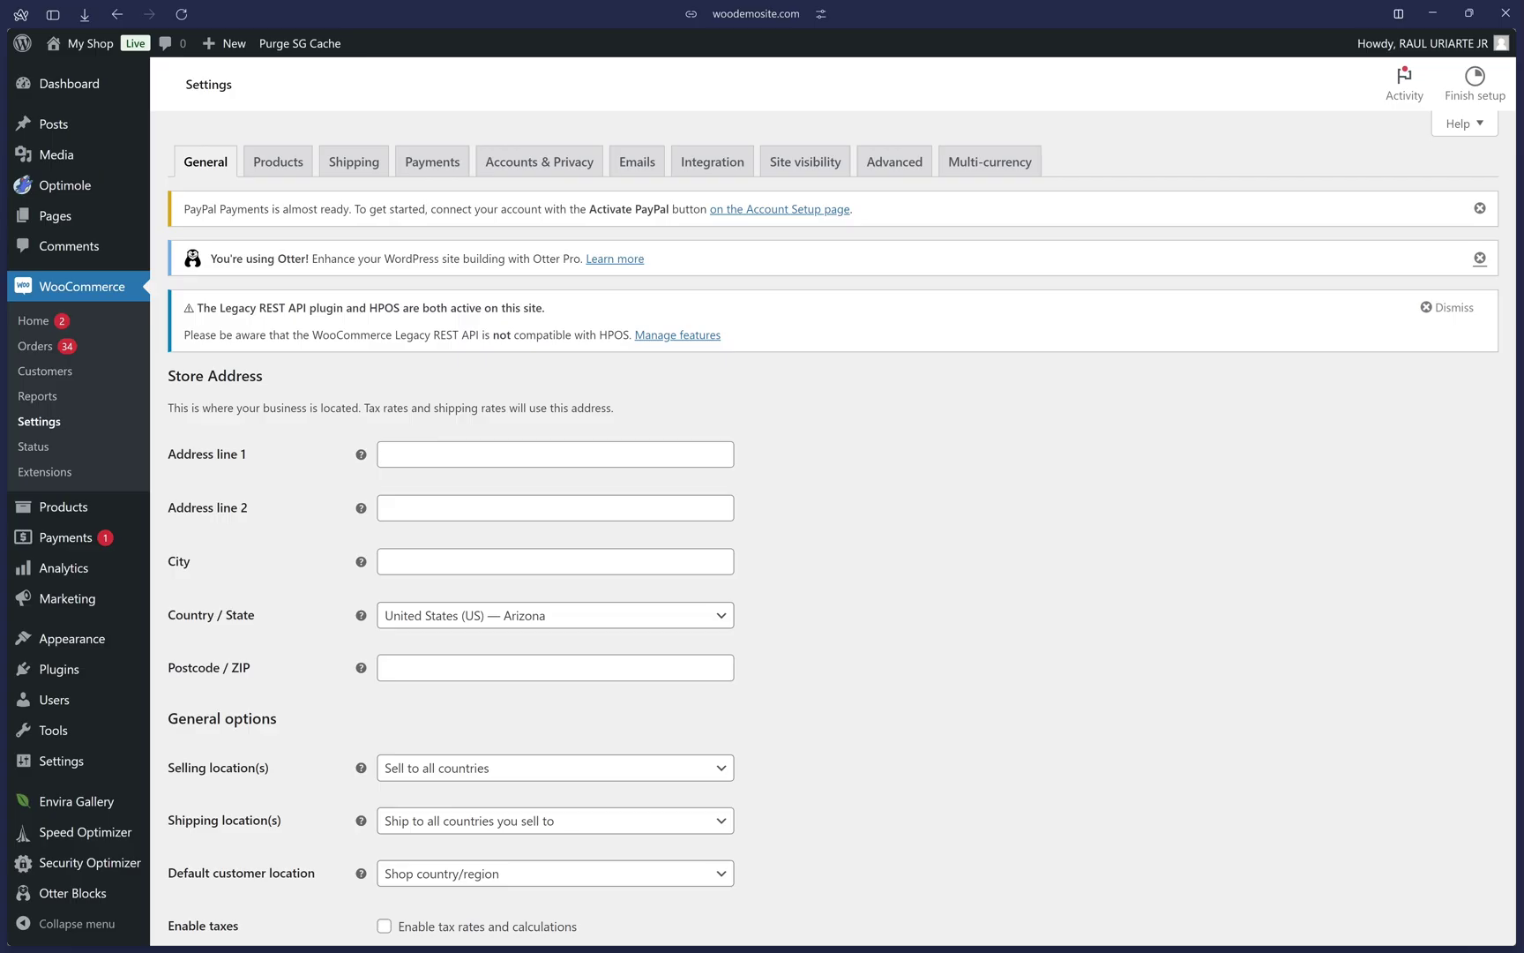
On the Payments tab, choose Finish setup for PayPal to reach its welcome page
left_click(426, 168)
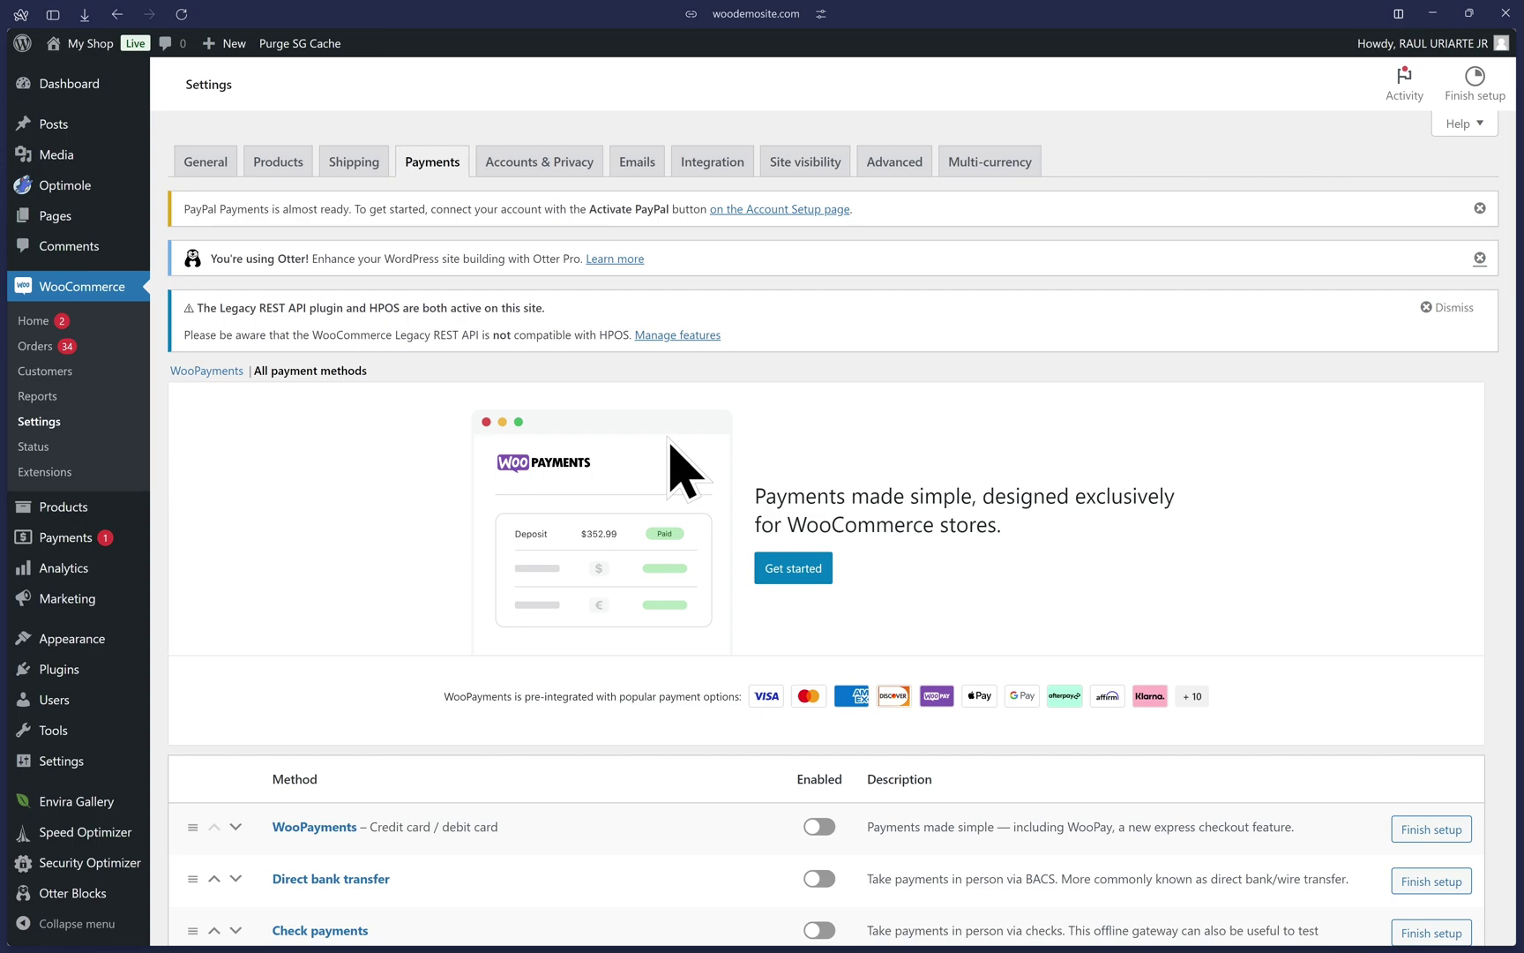
scroll(441, 454, "down", 2)
scroll(434, 450, "down", 1)
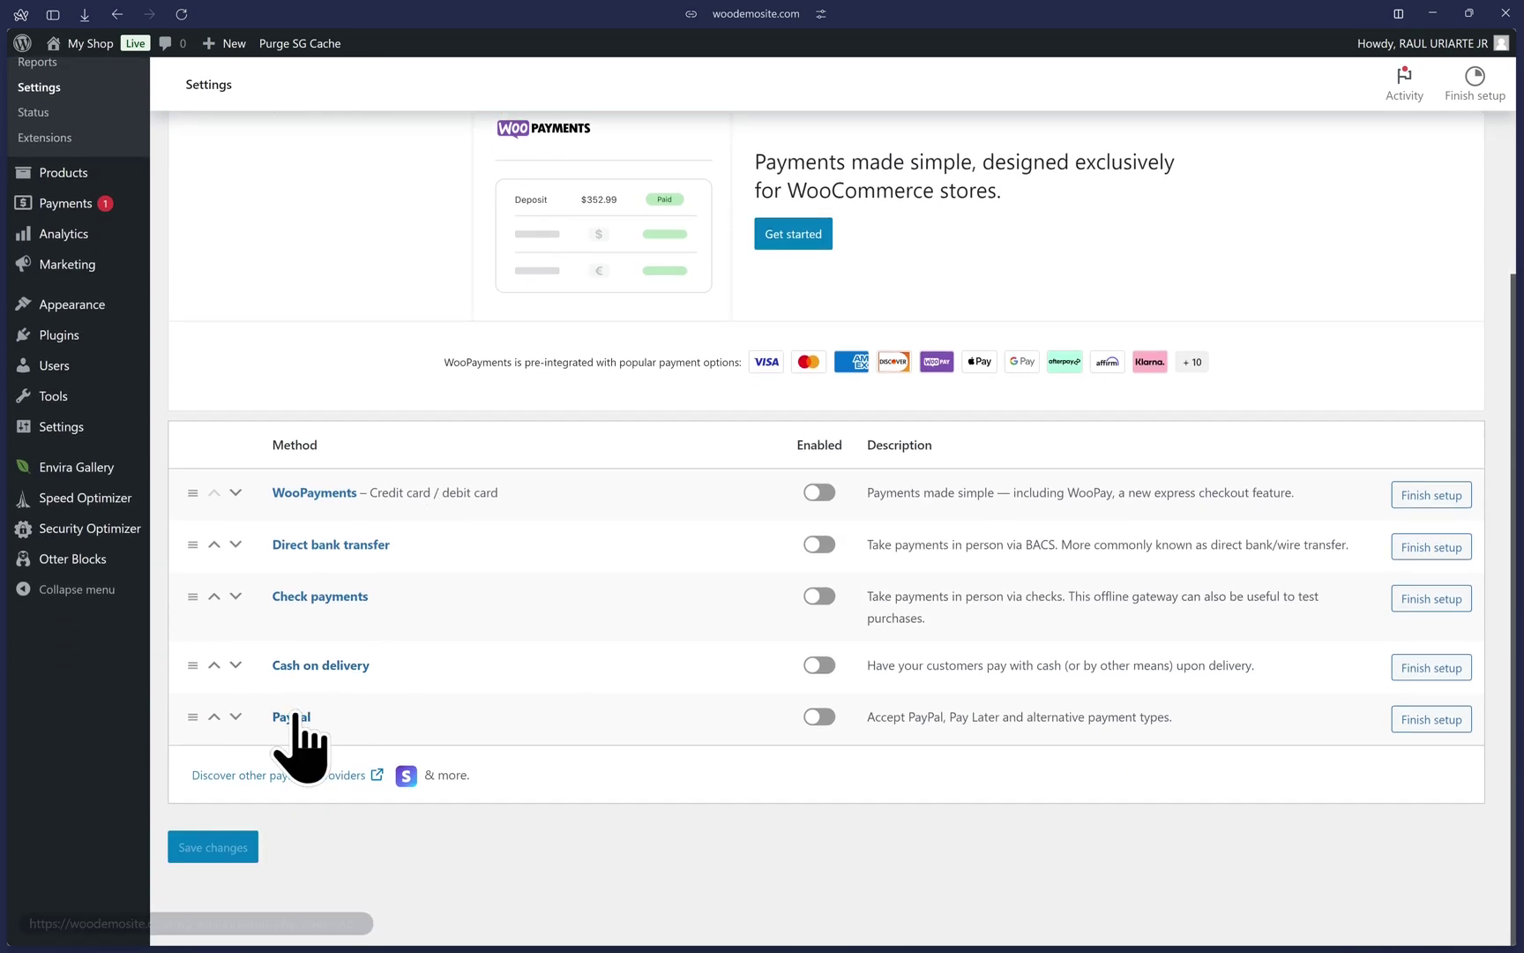
left_click(1436, 722)
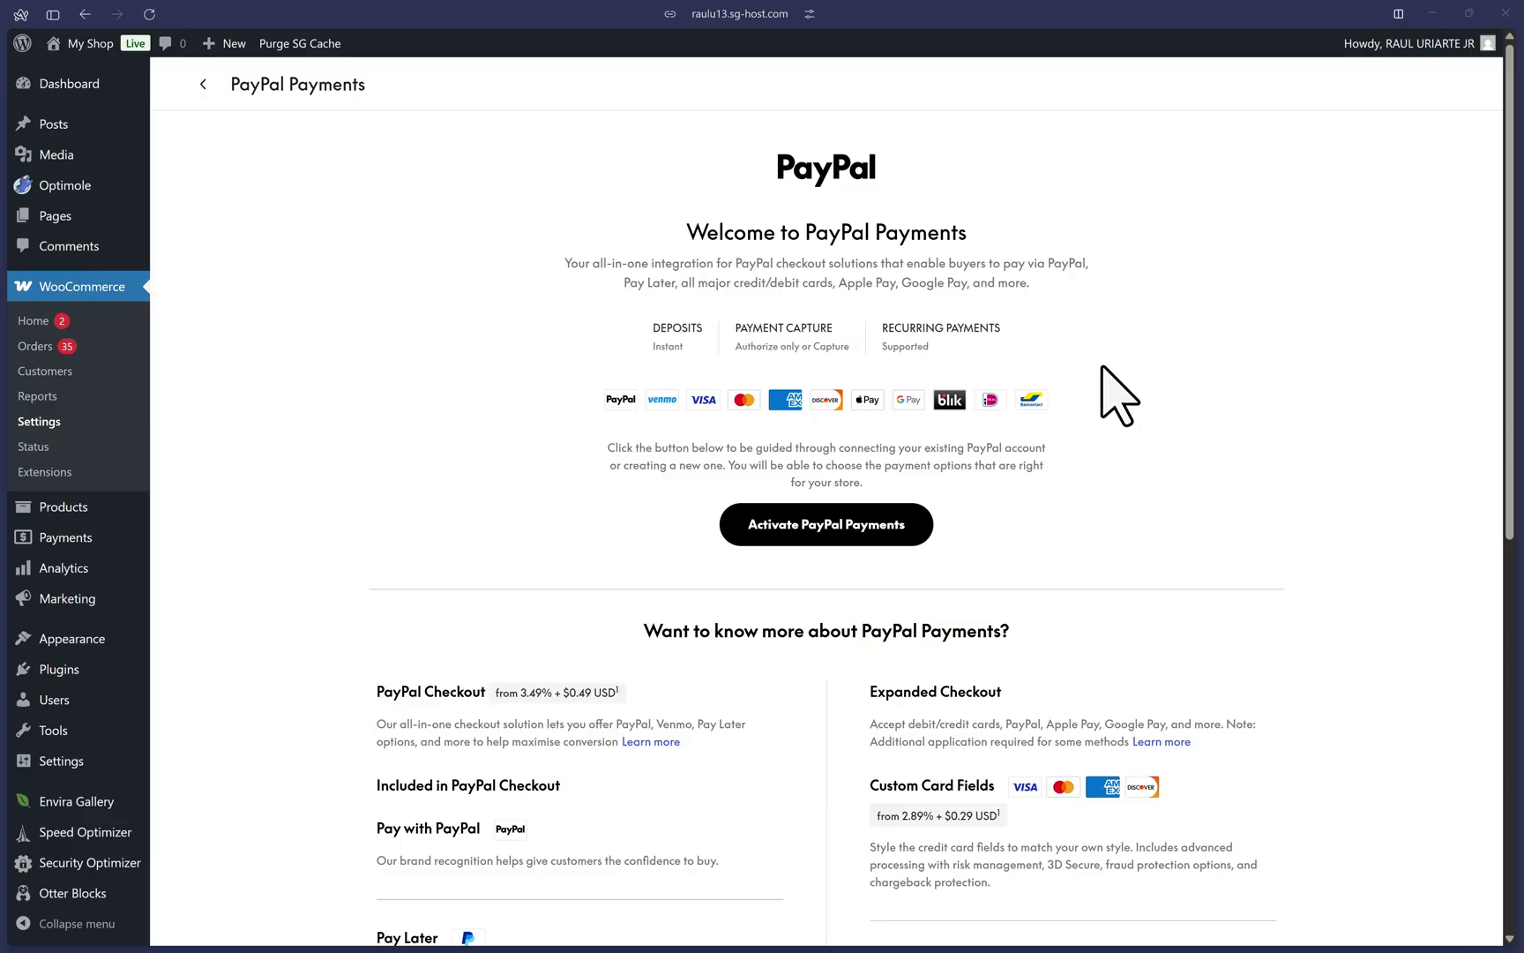
Activate PayPal Payments as a Business account selling Physical Goods
left_click(821, 534)
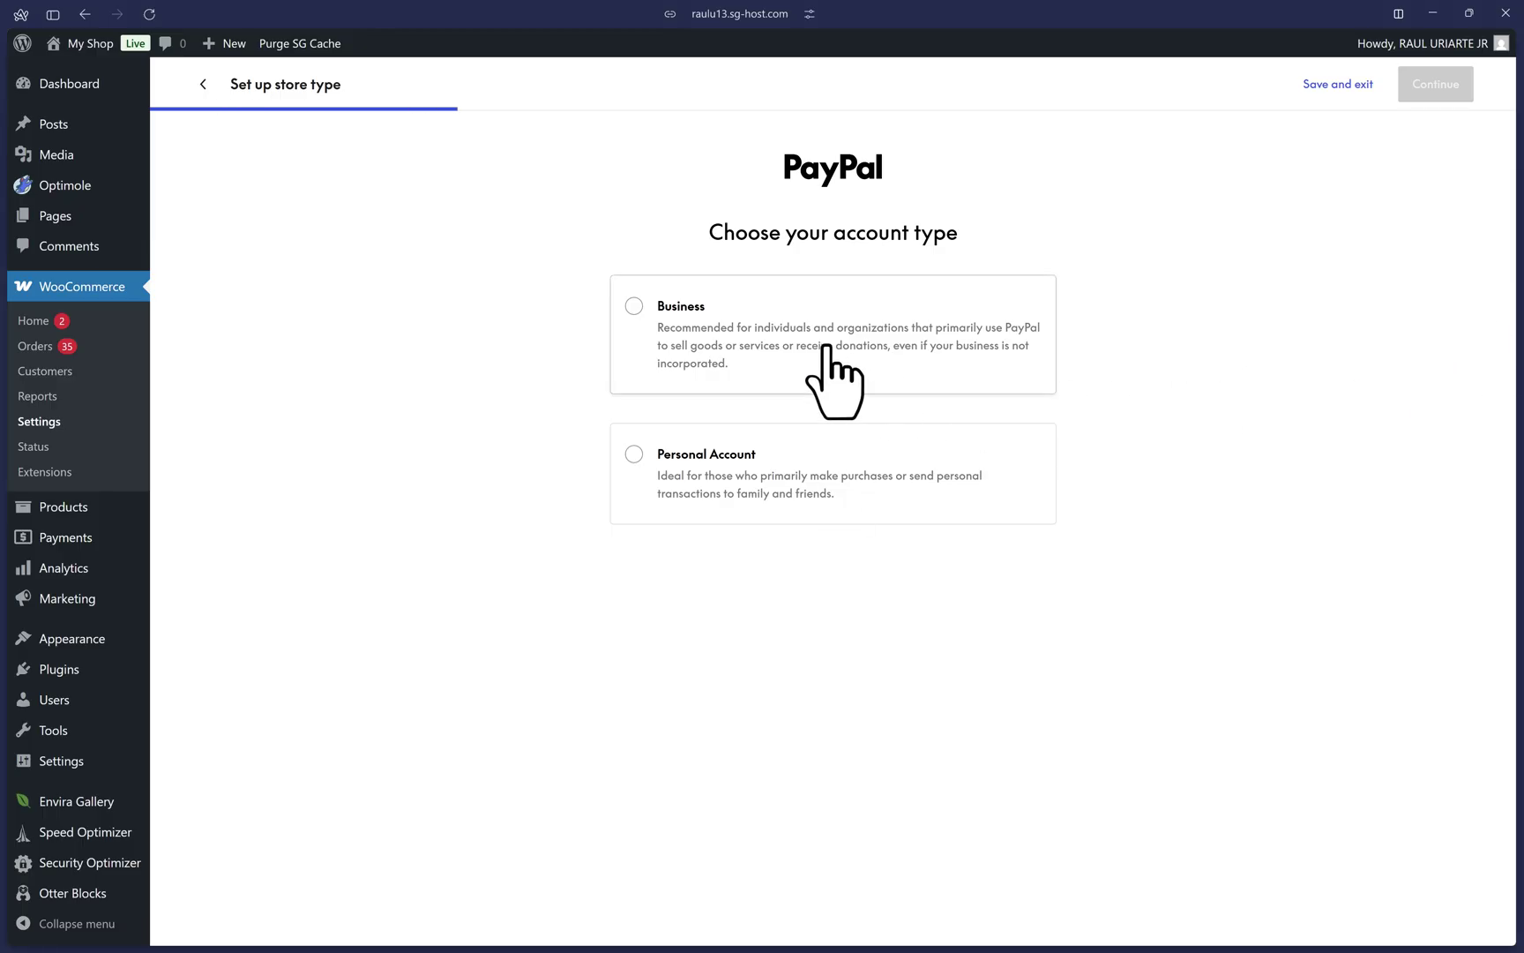
left_click(694, 323)
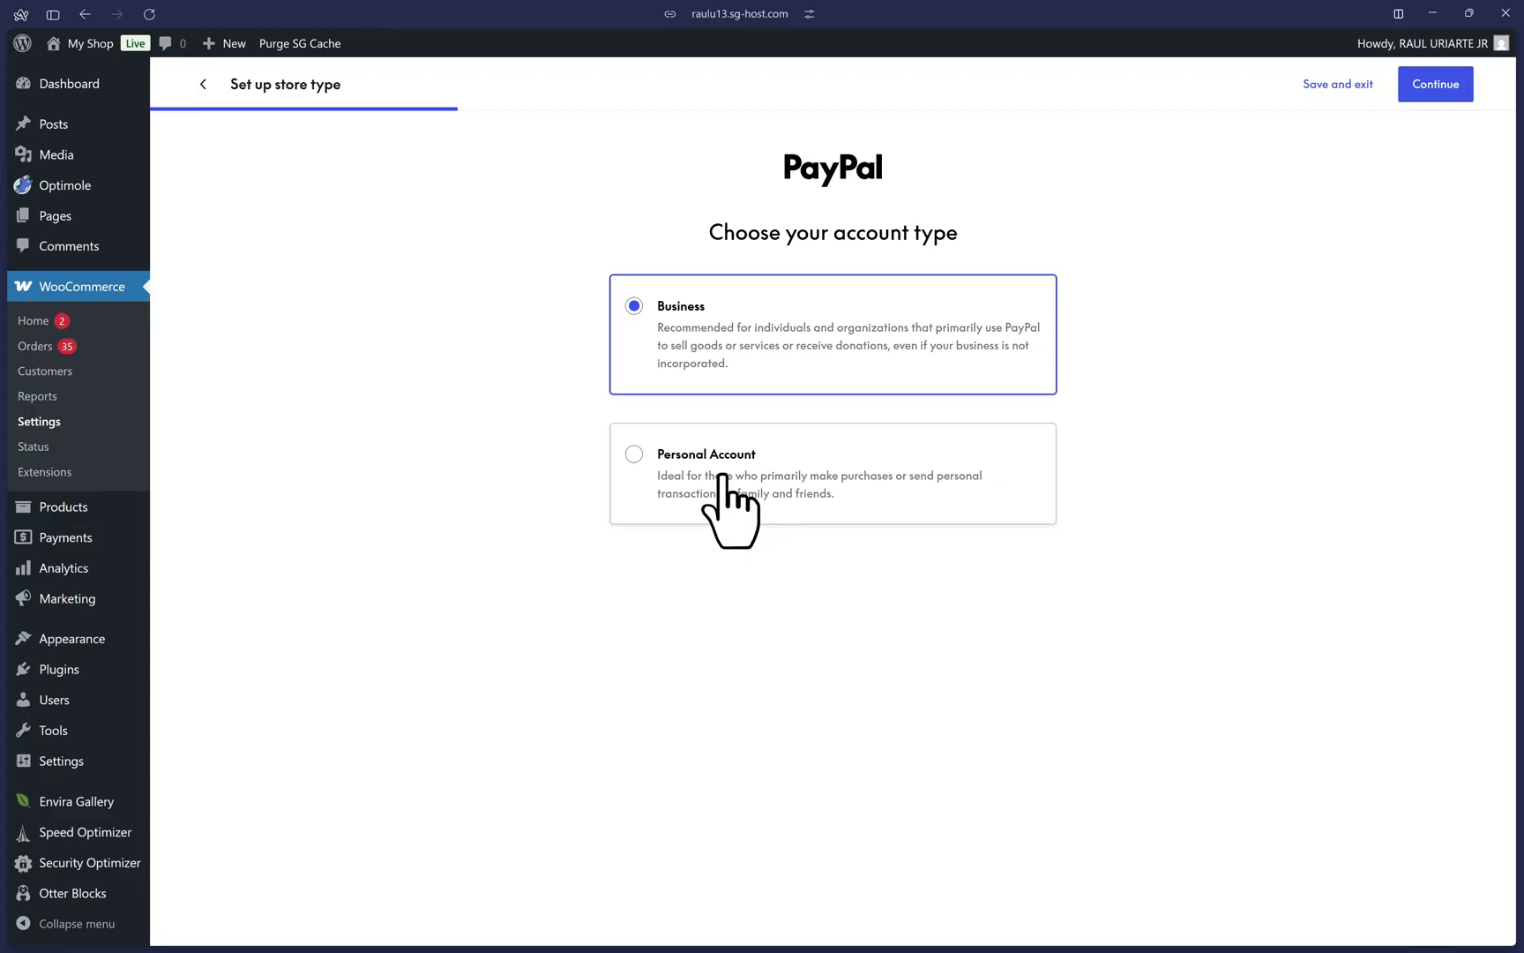
left_click(1443, 98)
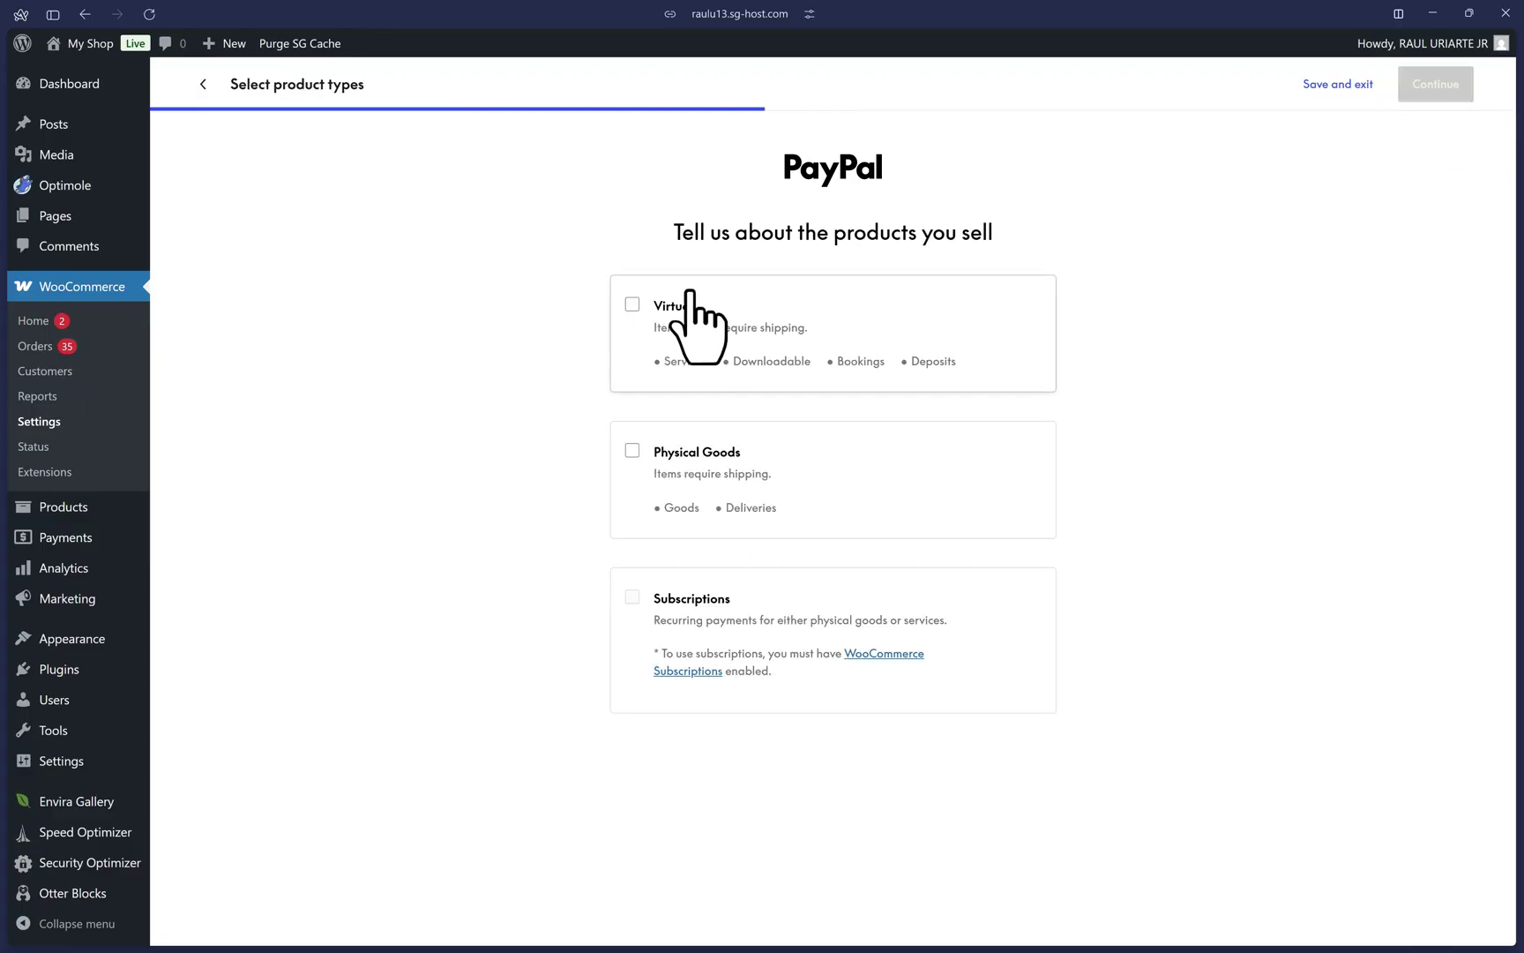
left_click(634, 452)
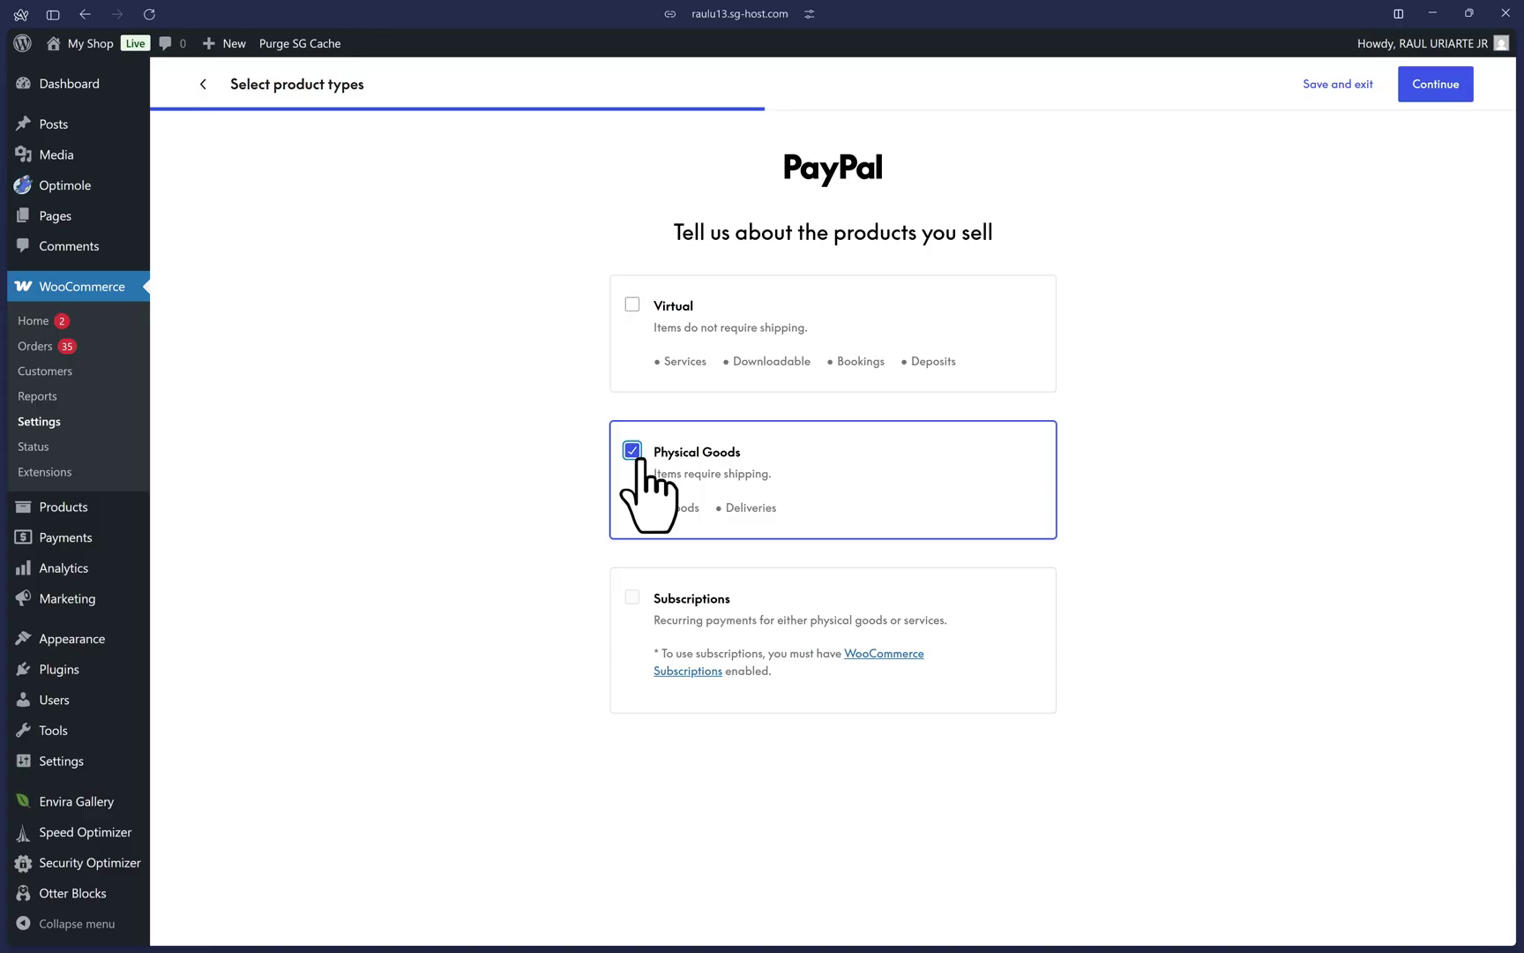
left_click(1417, 97)
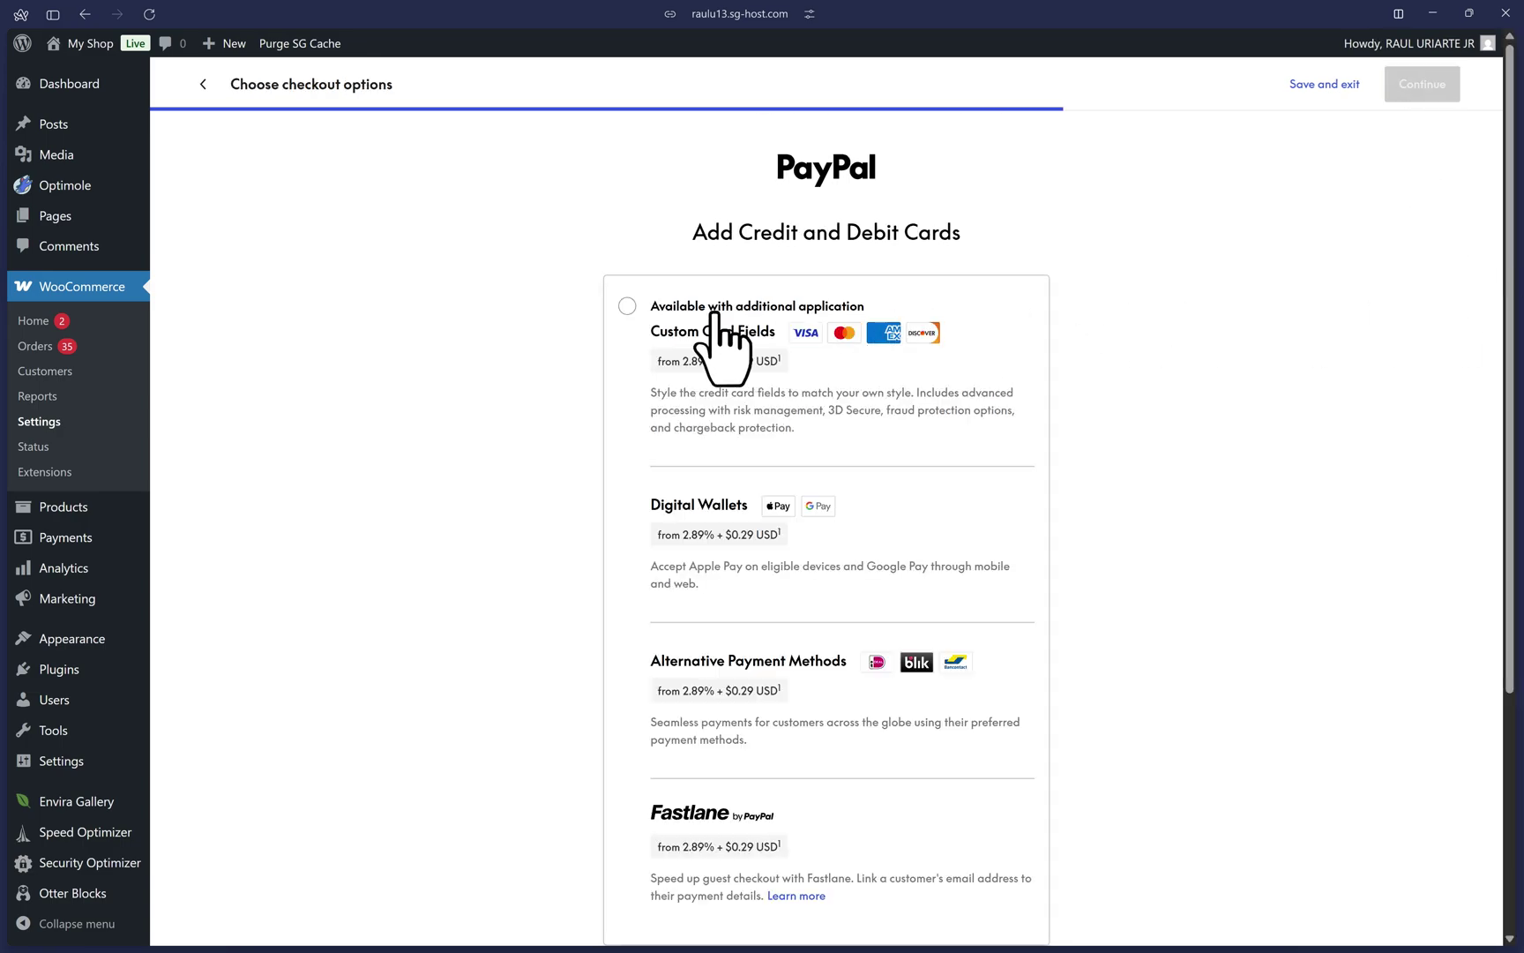
Choose Custom Card Fields for credit and debit cards and continue to account connection
left_click(626, 306)
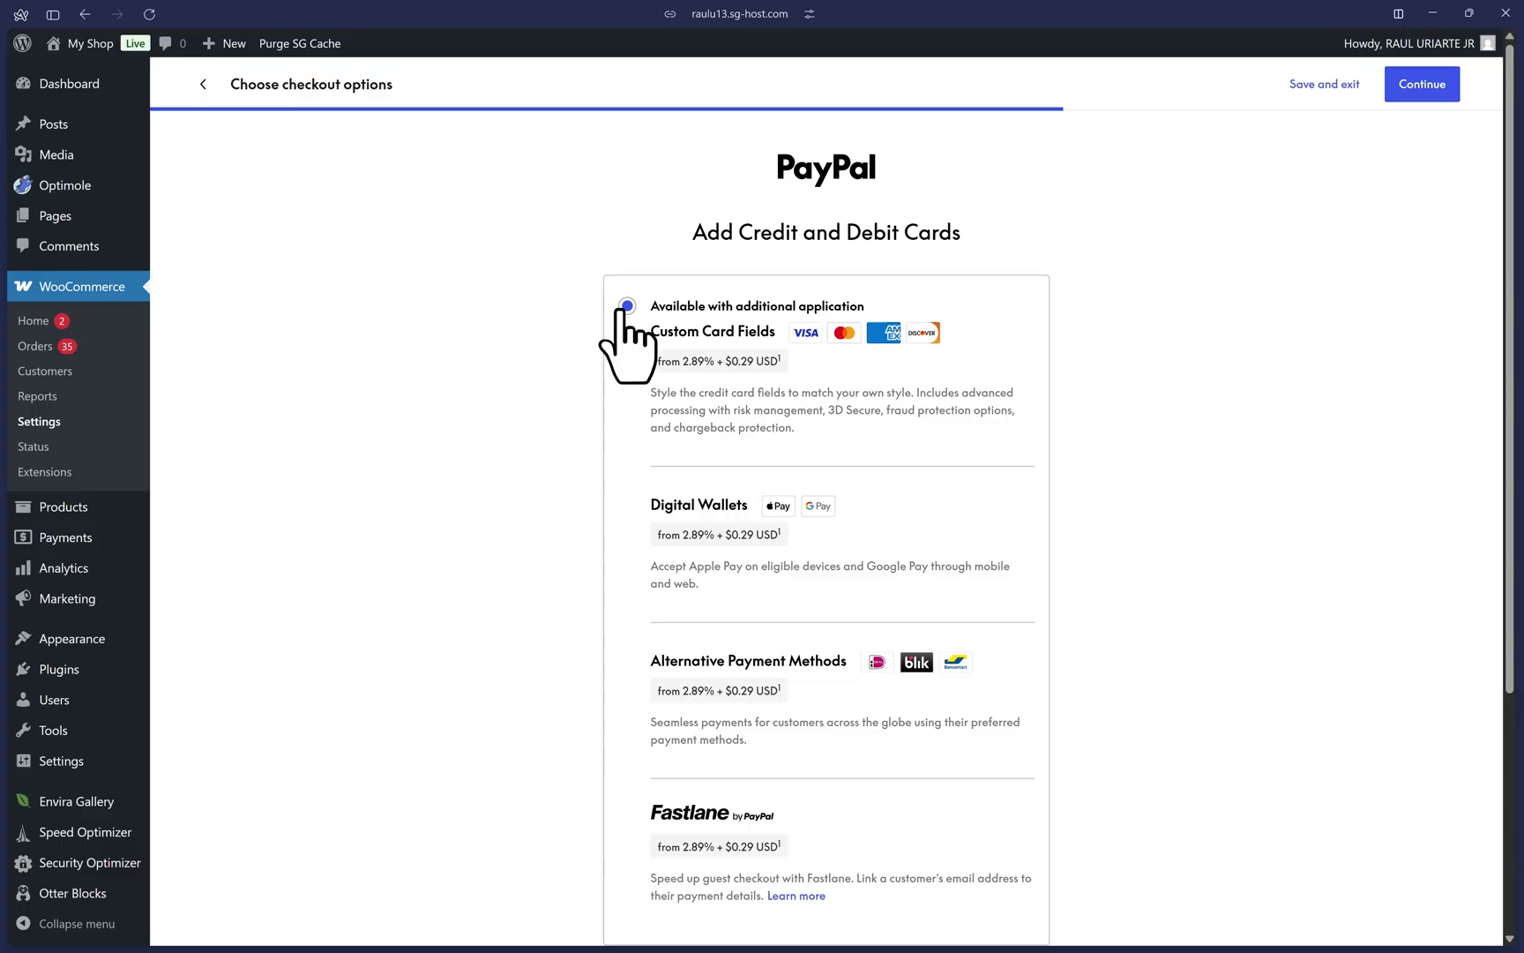
scroll(696, 556, "down", 1)
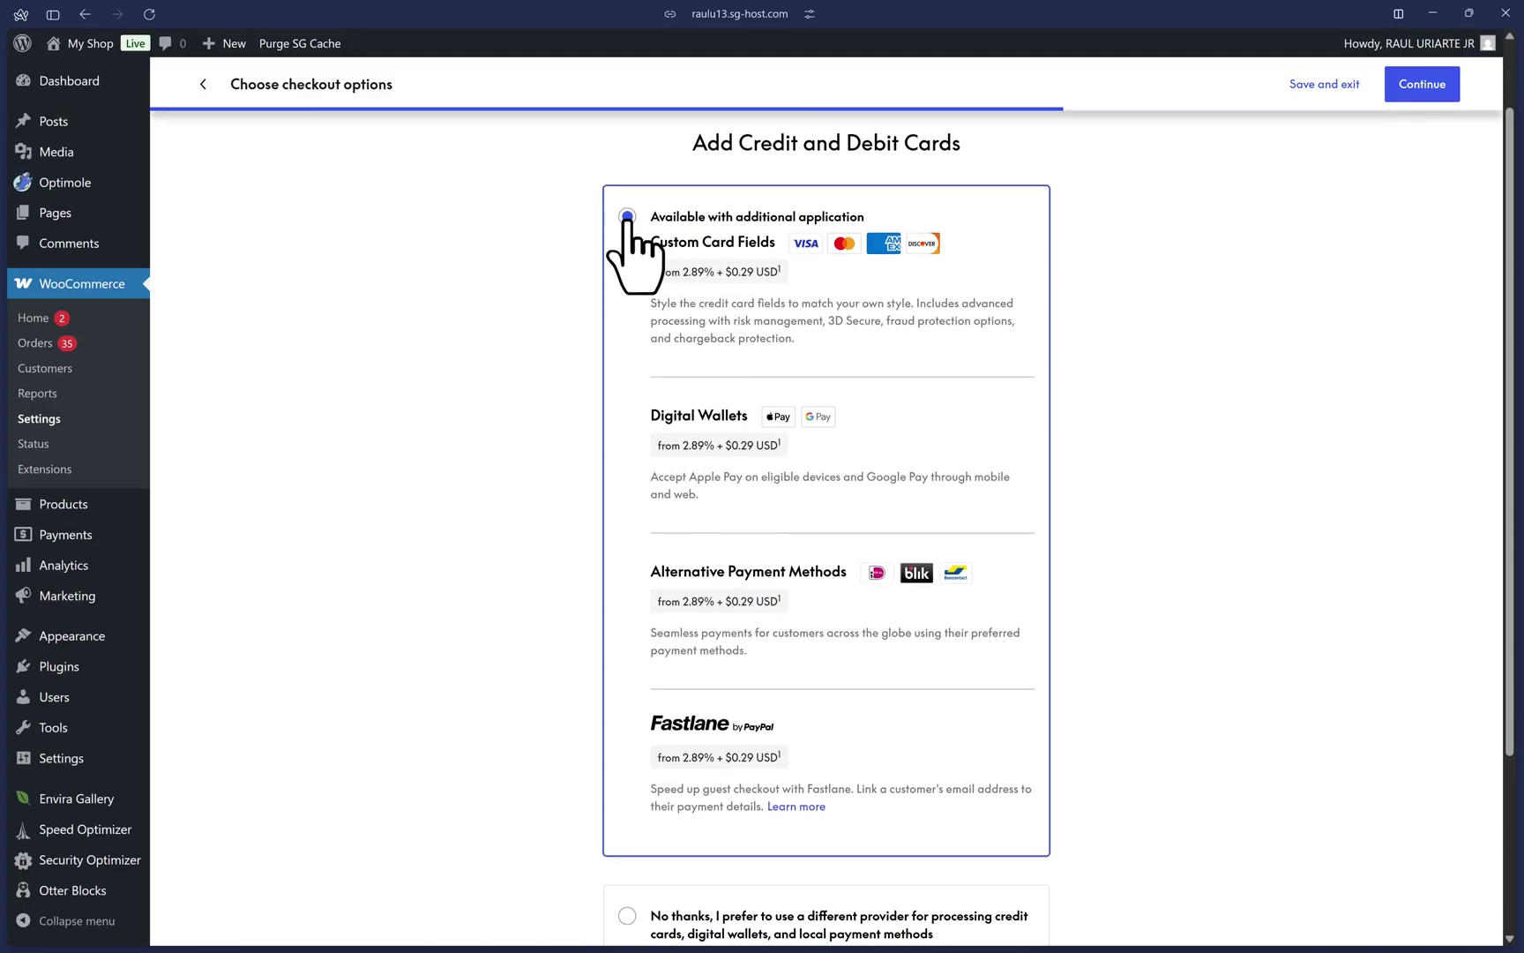
left_click(1416, 93)
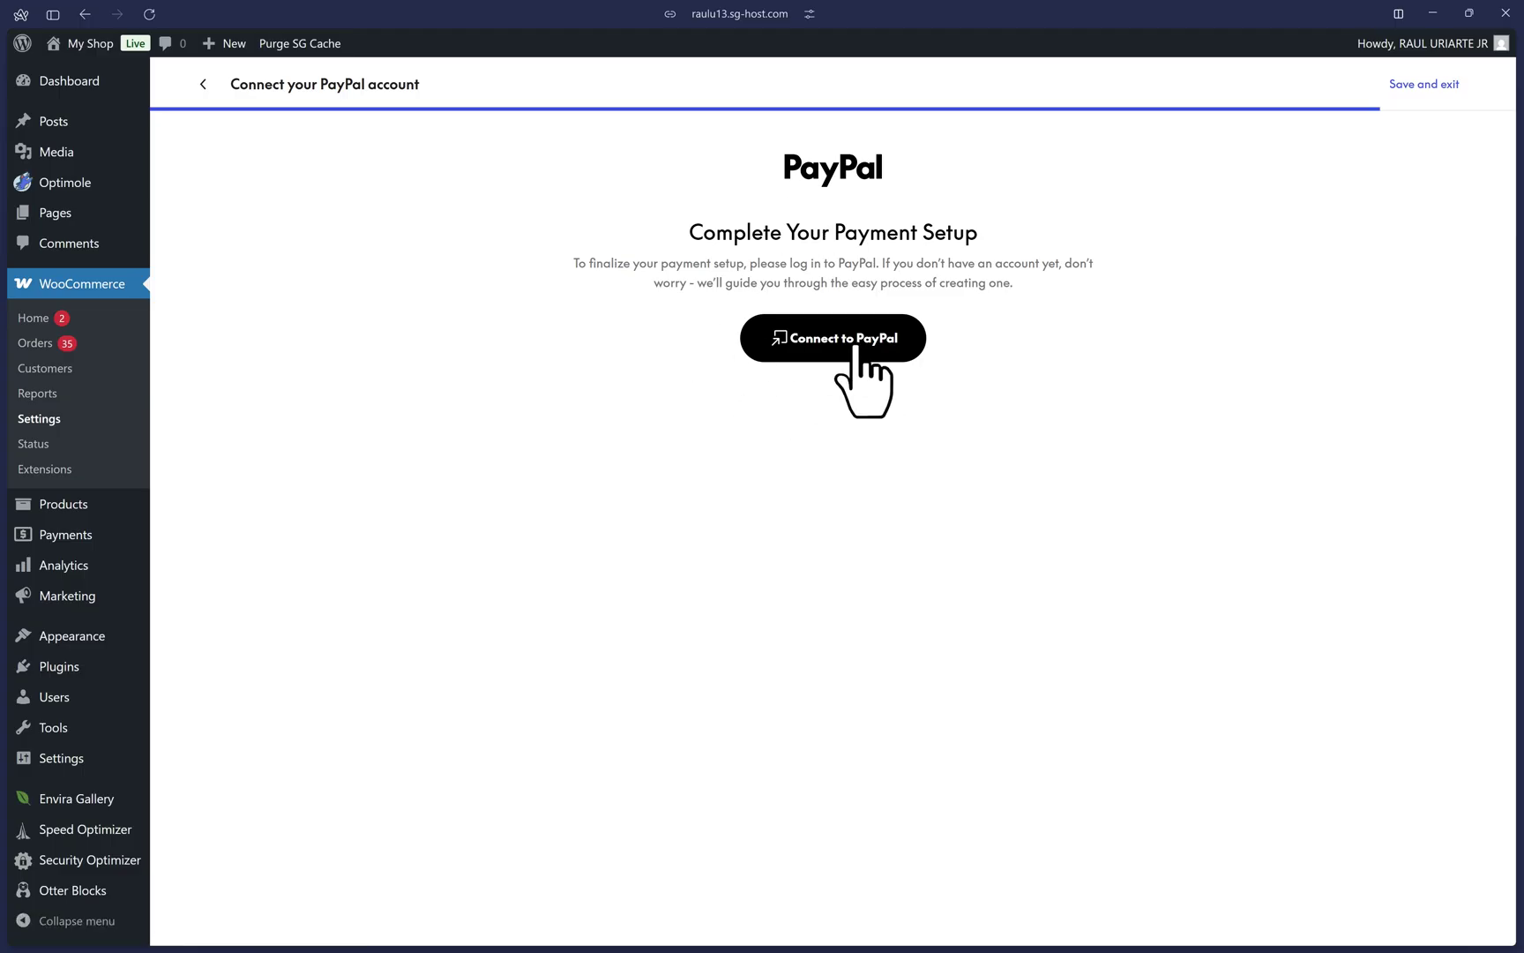
Step back through the setup wizard to the PayPal Payments welcome page
left_click(203, 85)
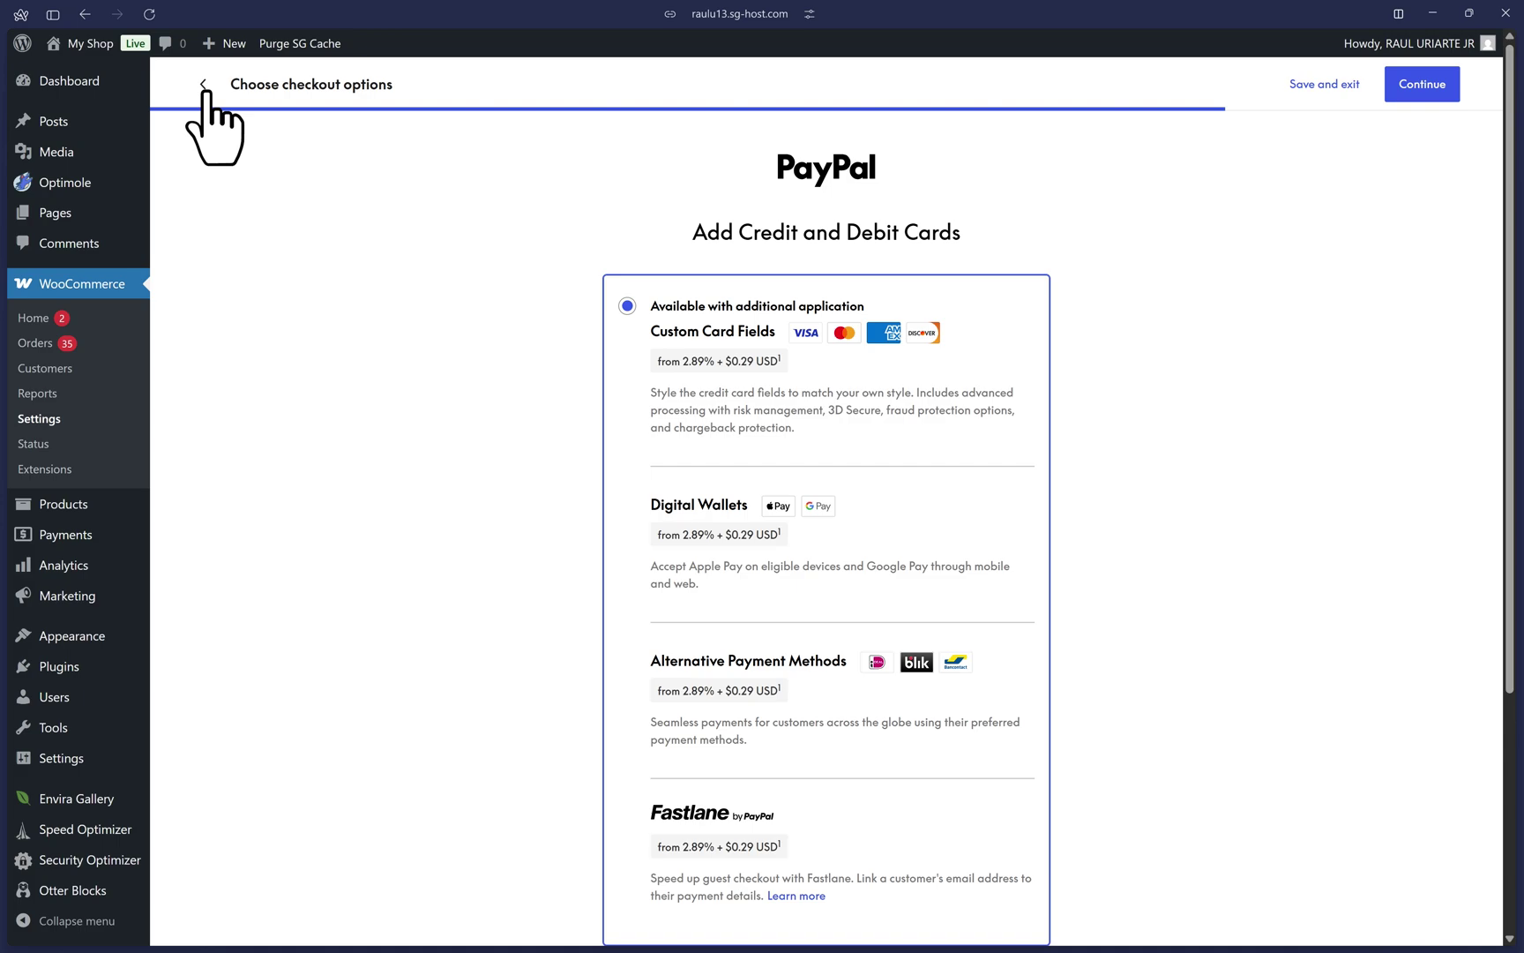
left_click(203, 85)
left_click(204, 84)
left_click(204, 85)
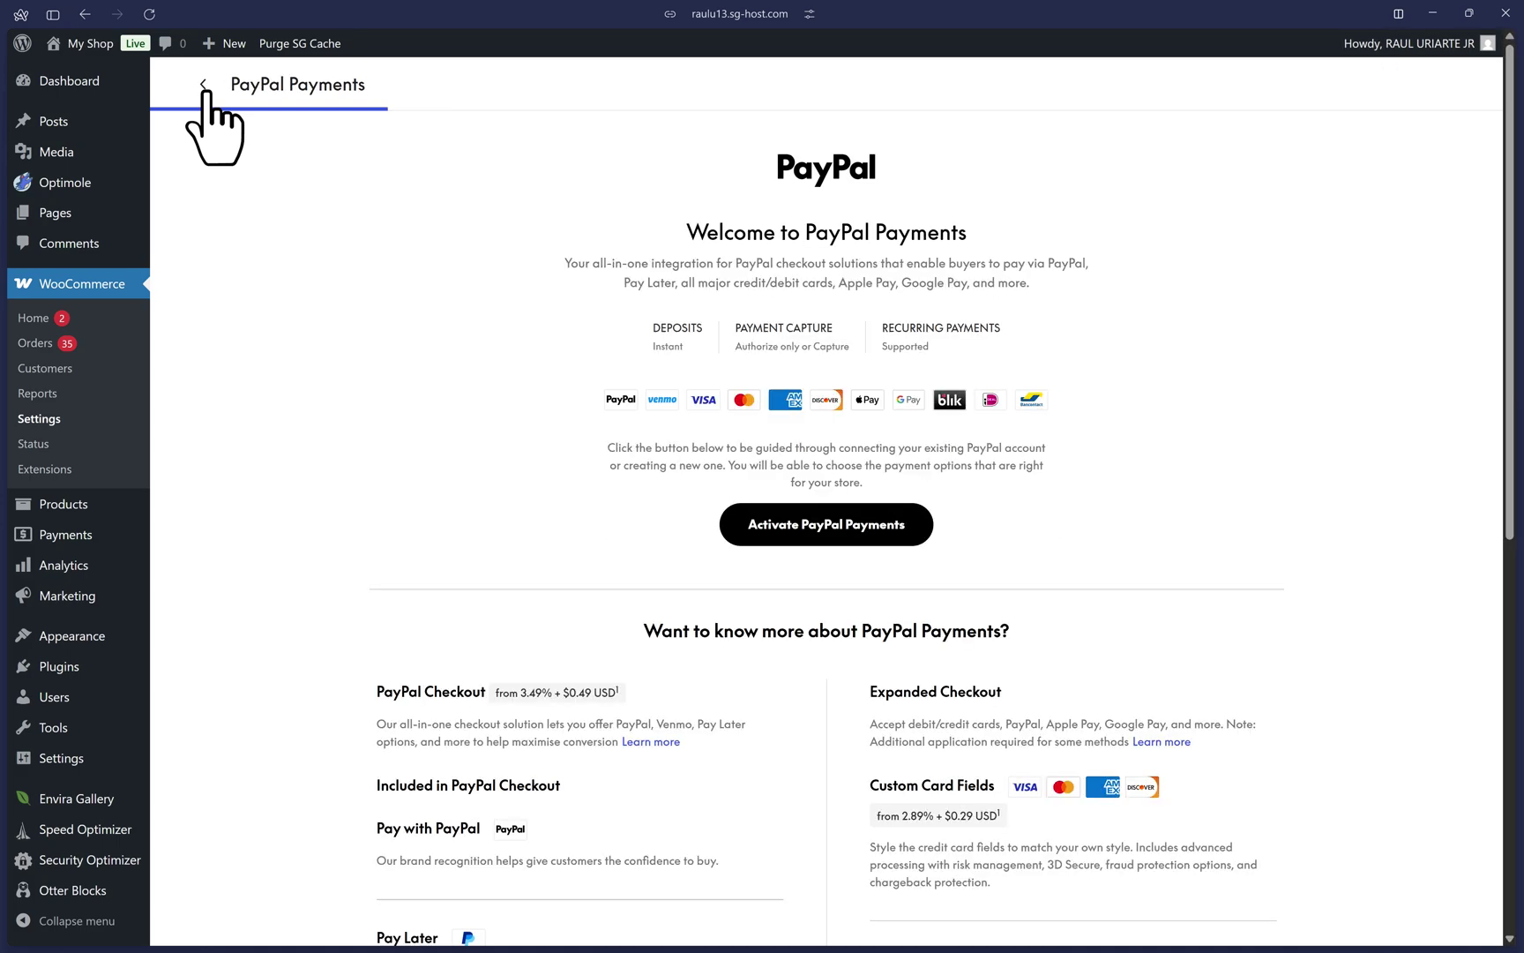
scroll(775, 572, "down", 8)
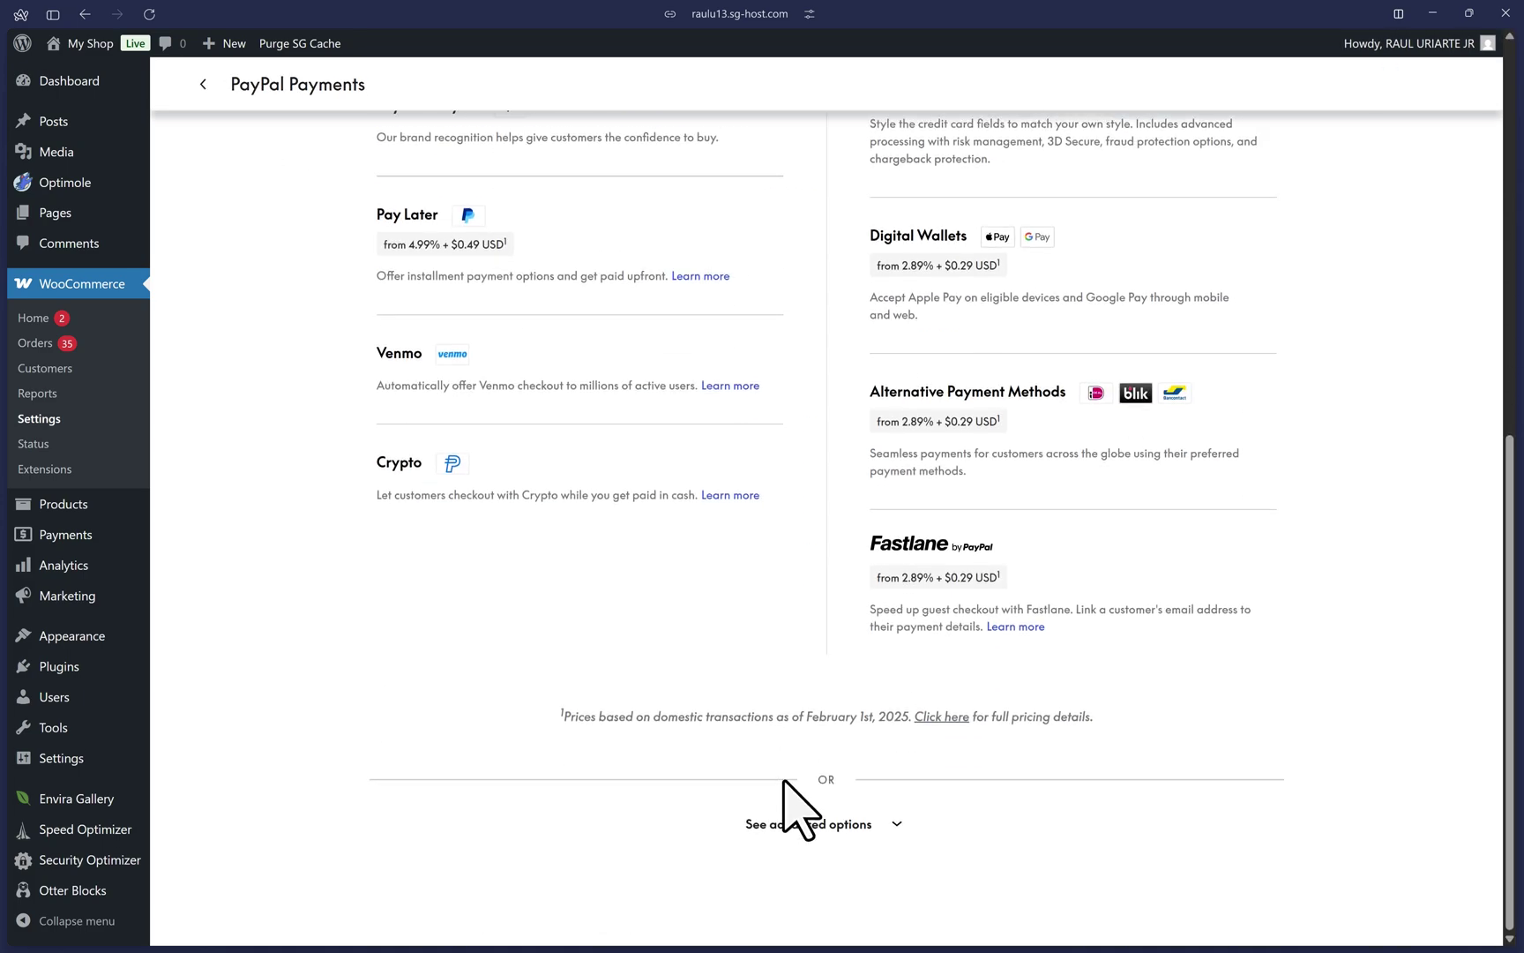
Enable Sandbox Mode under advanced options and start connecting a sandbox PayPal account
left_click(828, 834)
scroll(816, 847, "down", 2)
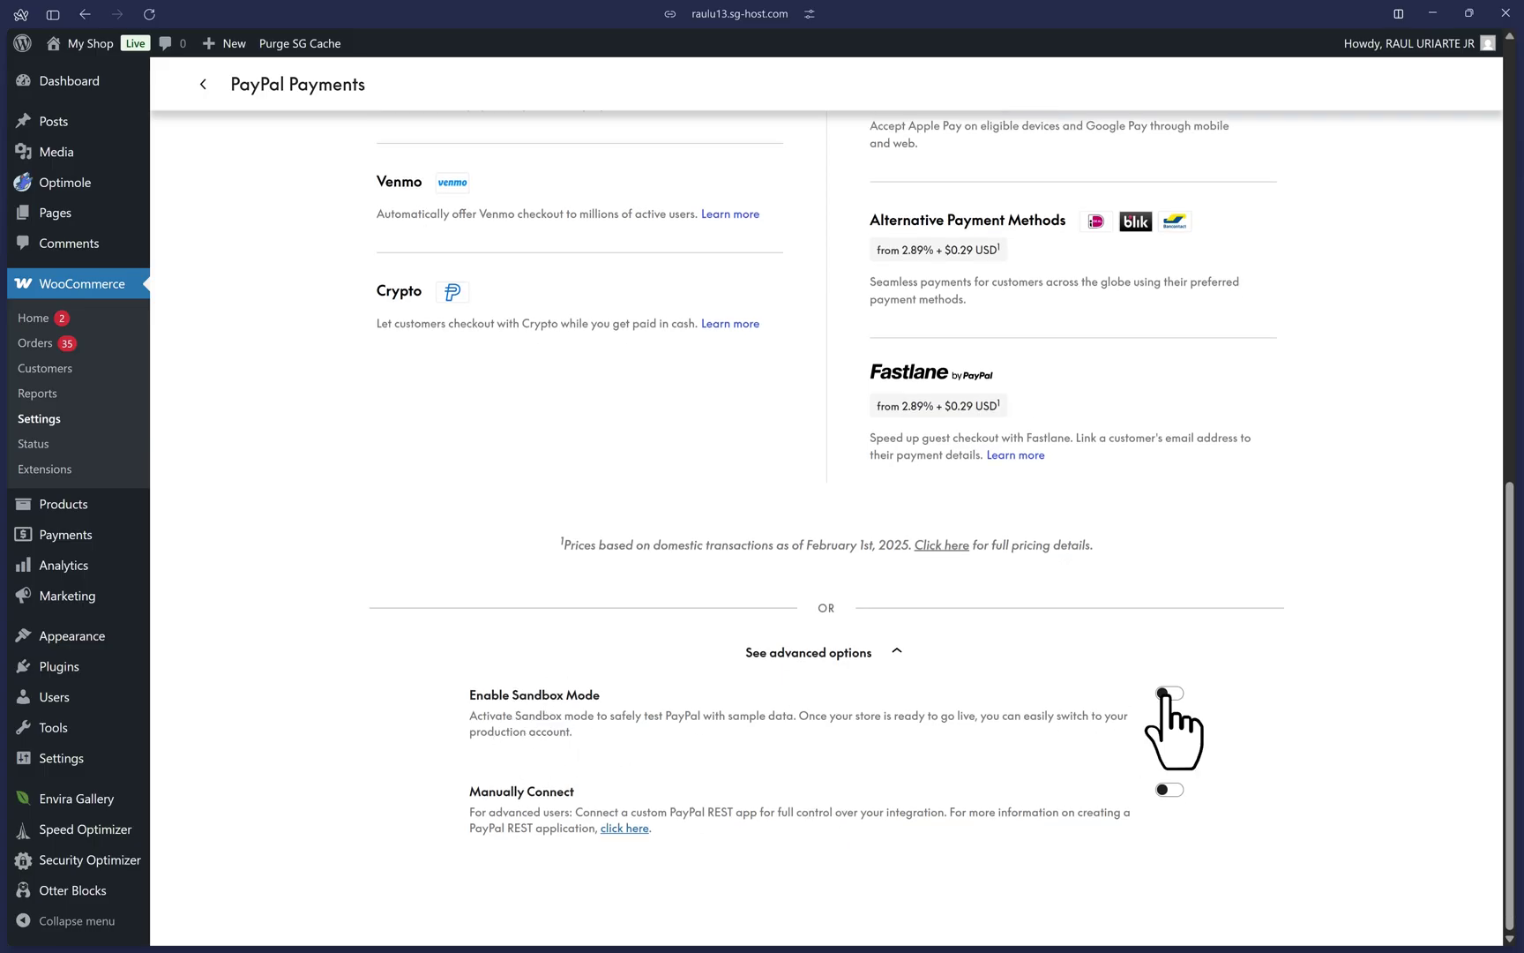
left_click(1166, 694)
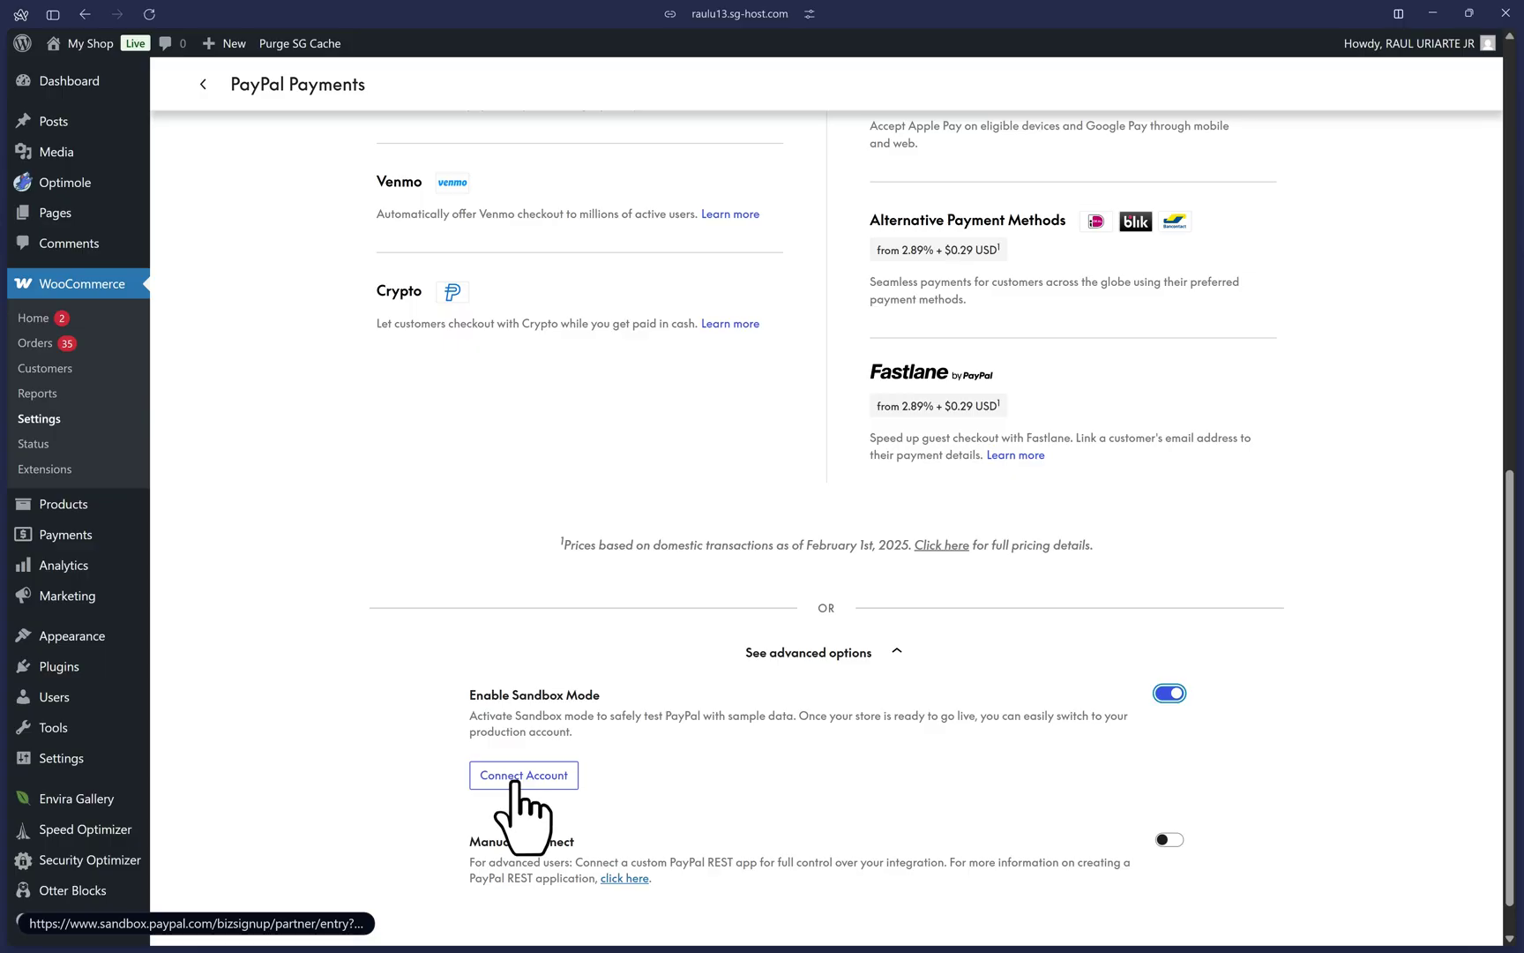
left_click(517, 781)
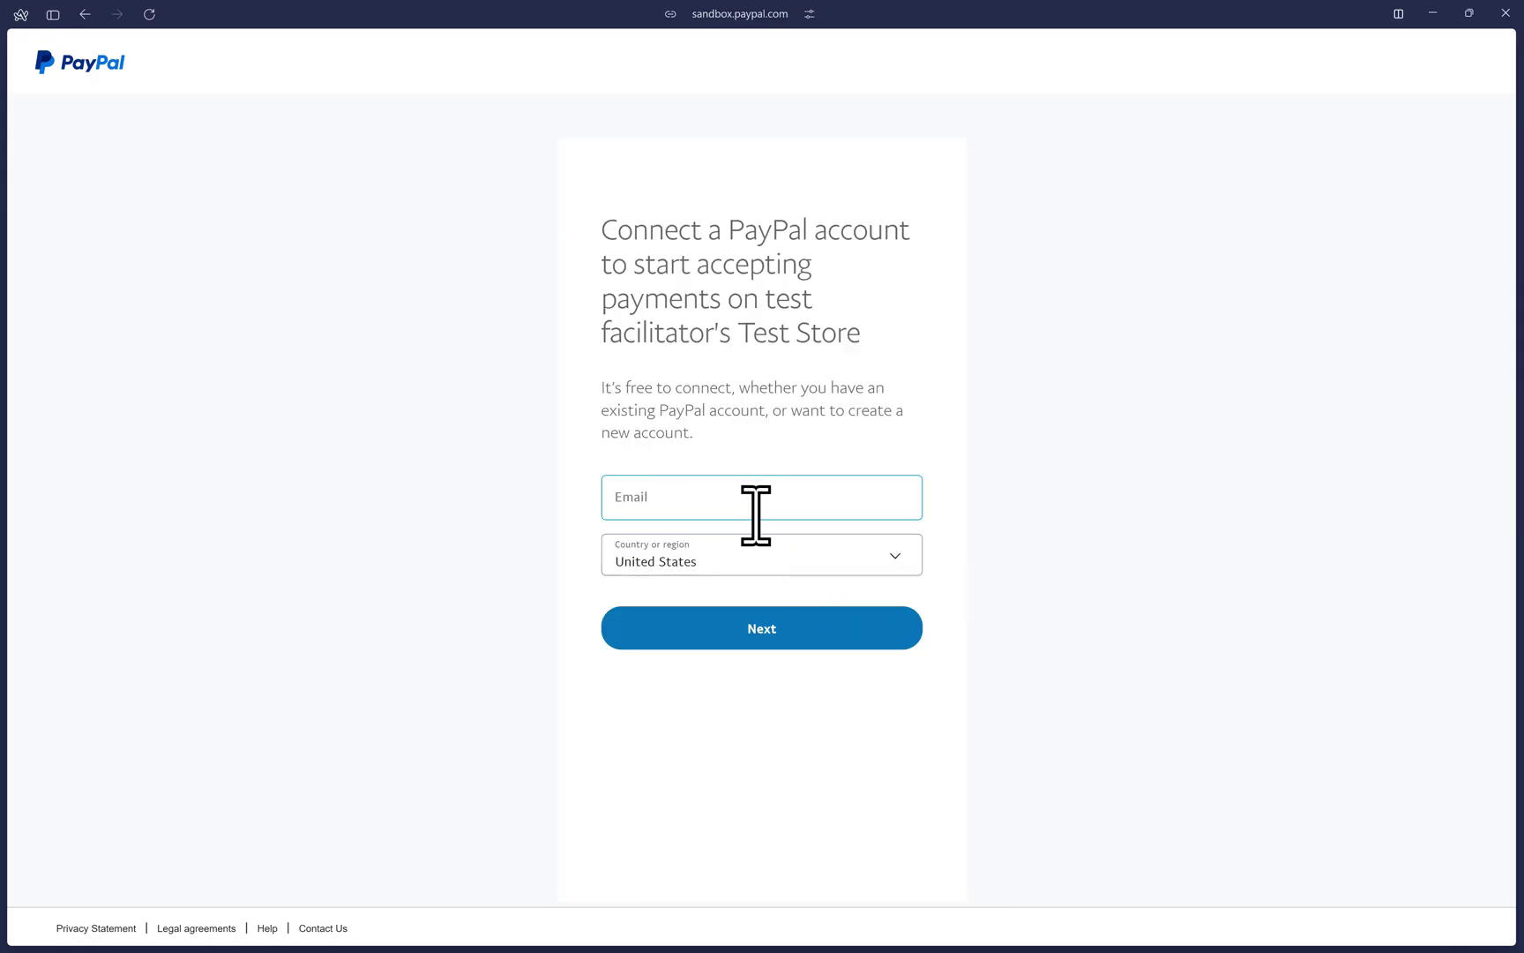
Log in to PayPal Sandbox with the account email and password, then return to the Test Store
left_click(746, 507)
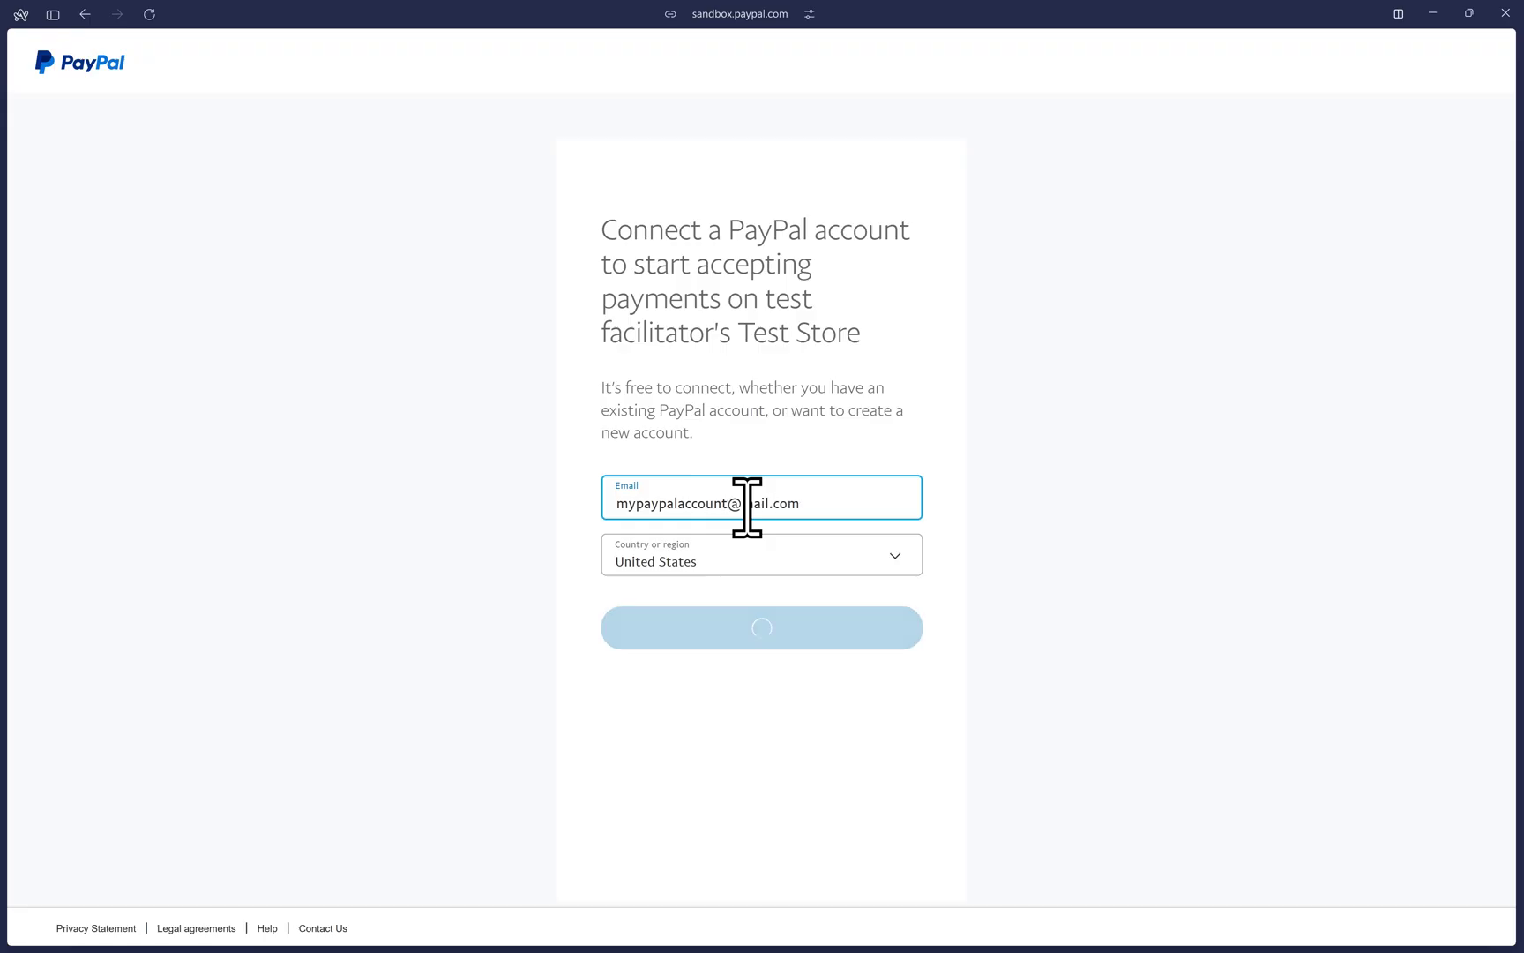
key("Tab")
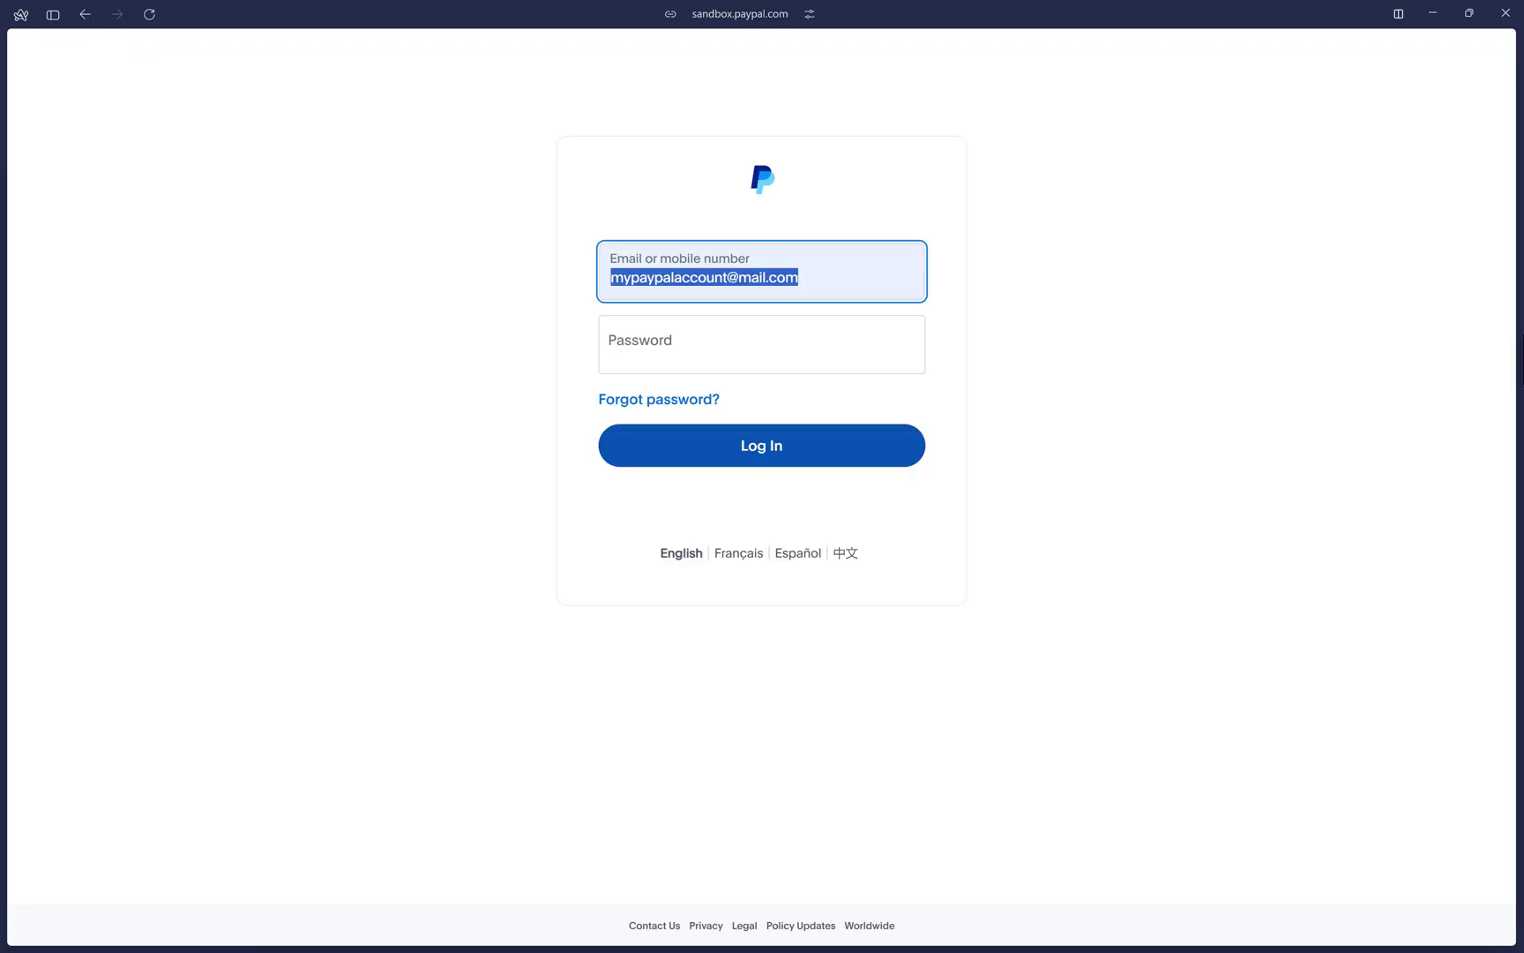
key("Tab")
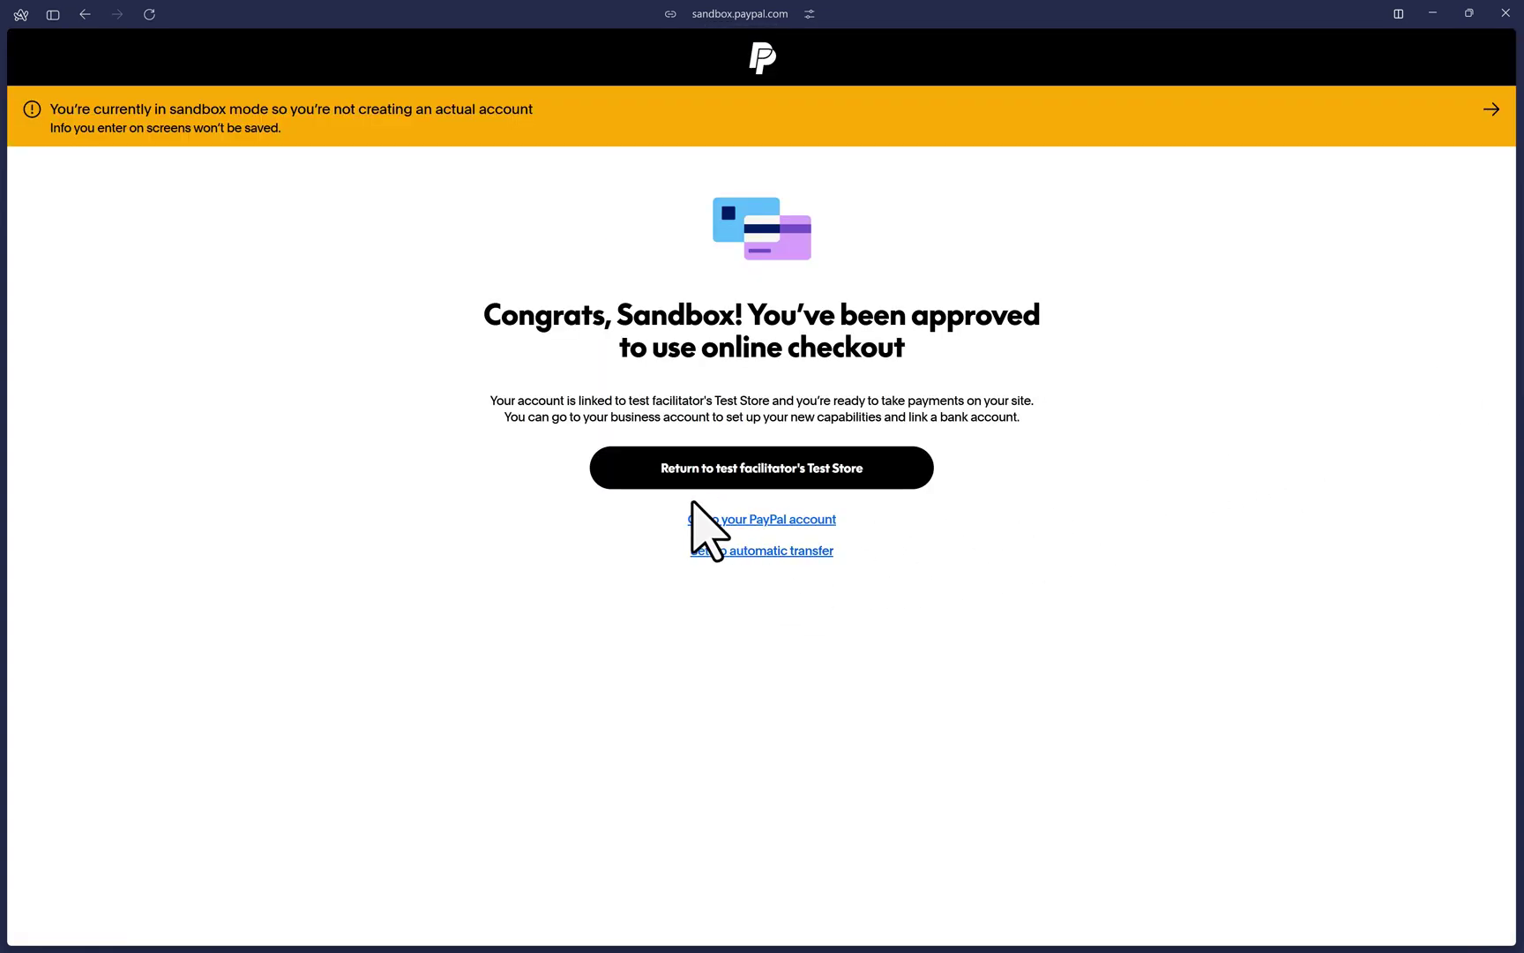
left_click(764, 476)
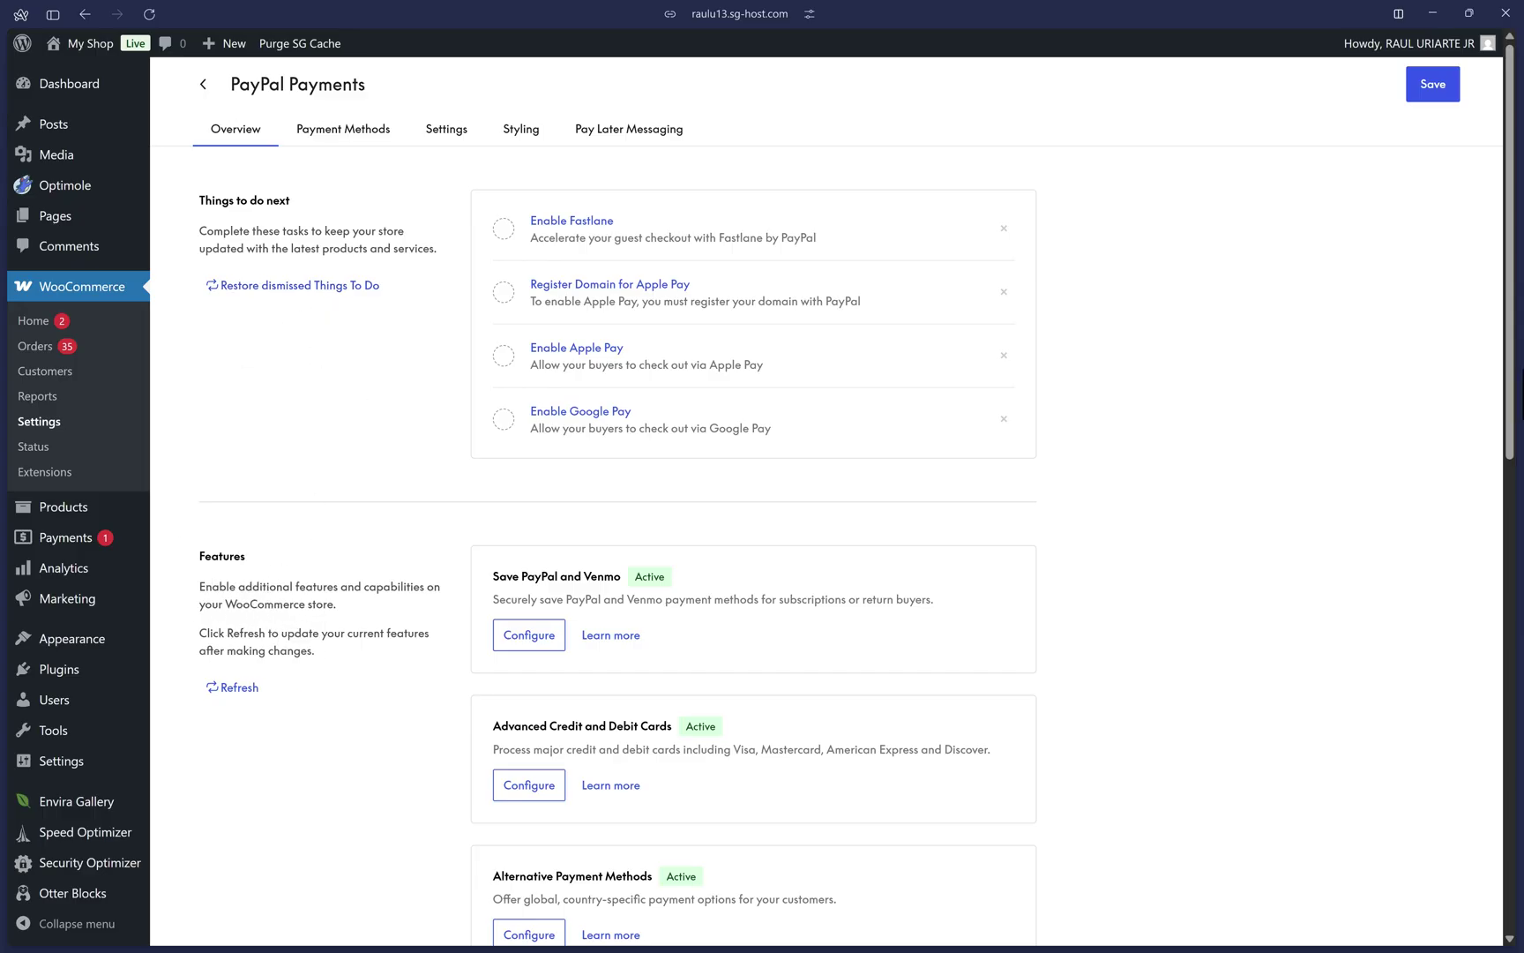
Enable Google Pay among the PayPal payment methods, review the alternatives, then open Settings
left_click(324, 134)
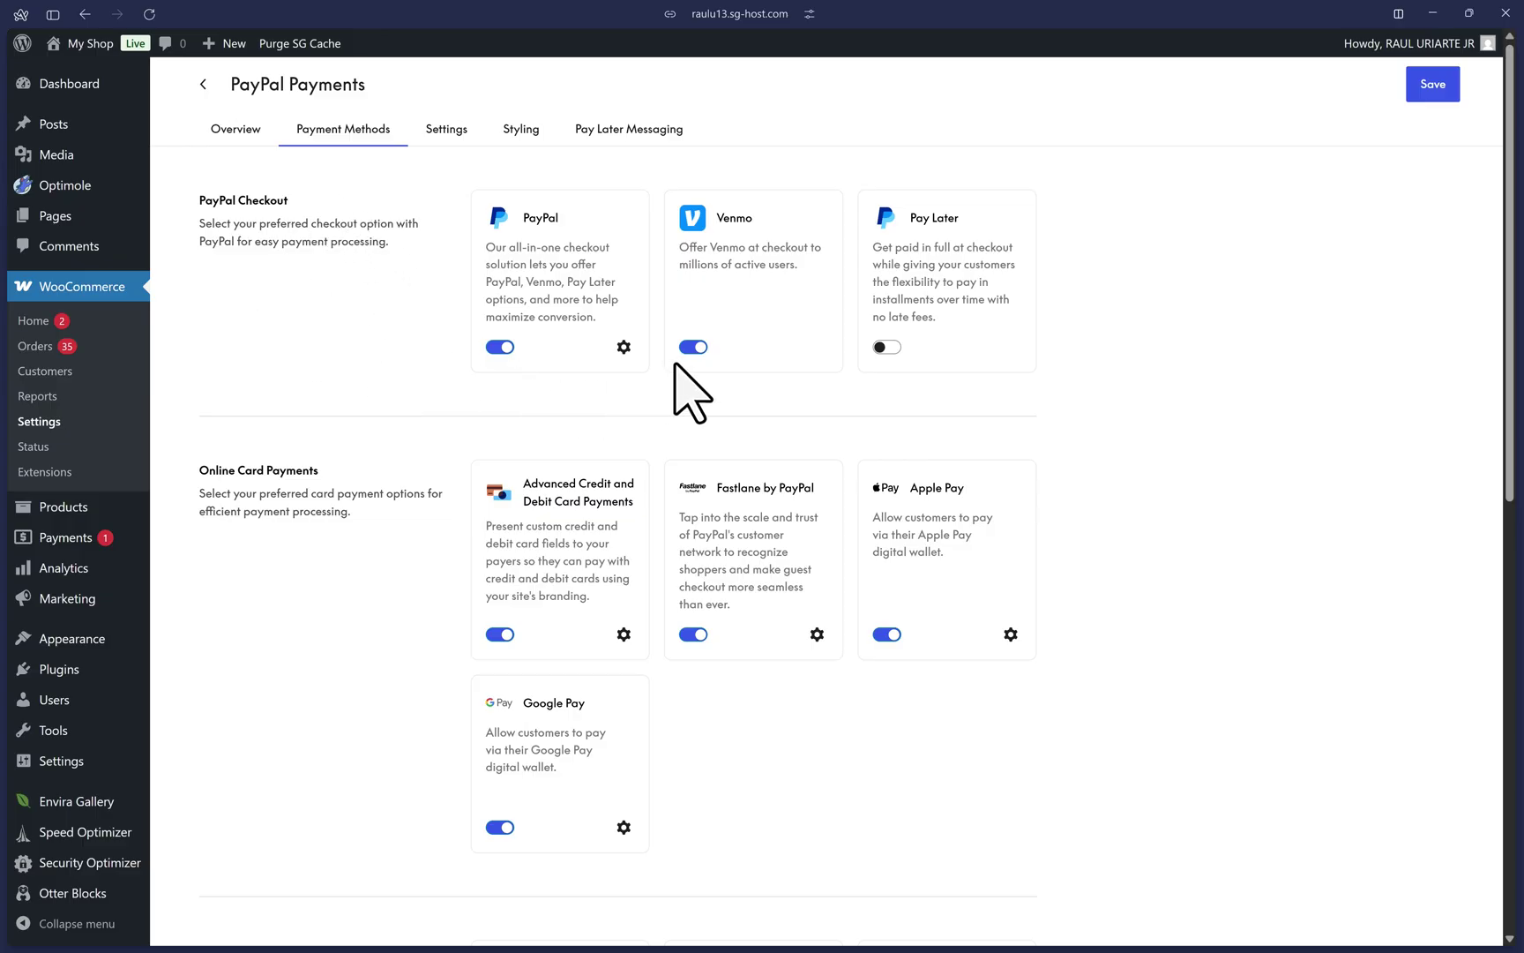
left_click(886, 348)
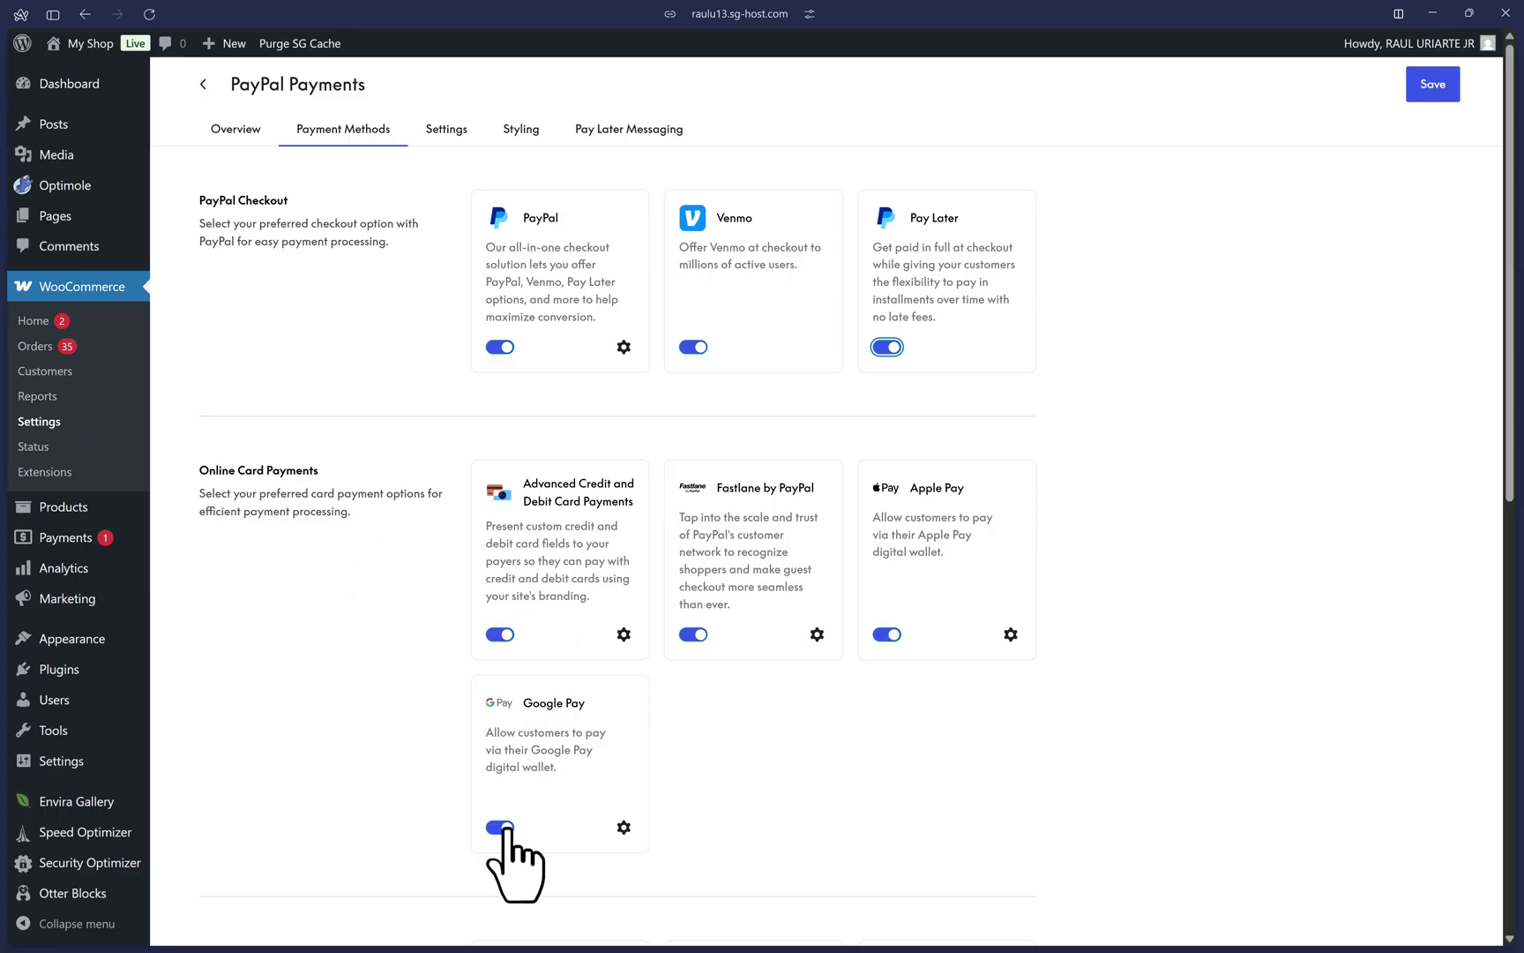
scroll(397, 617, "down", 2)
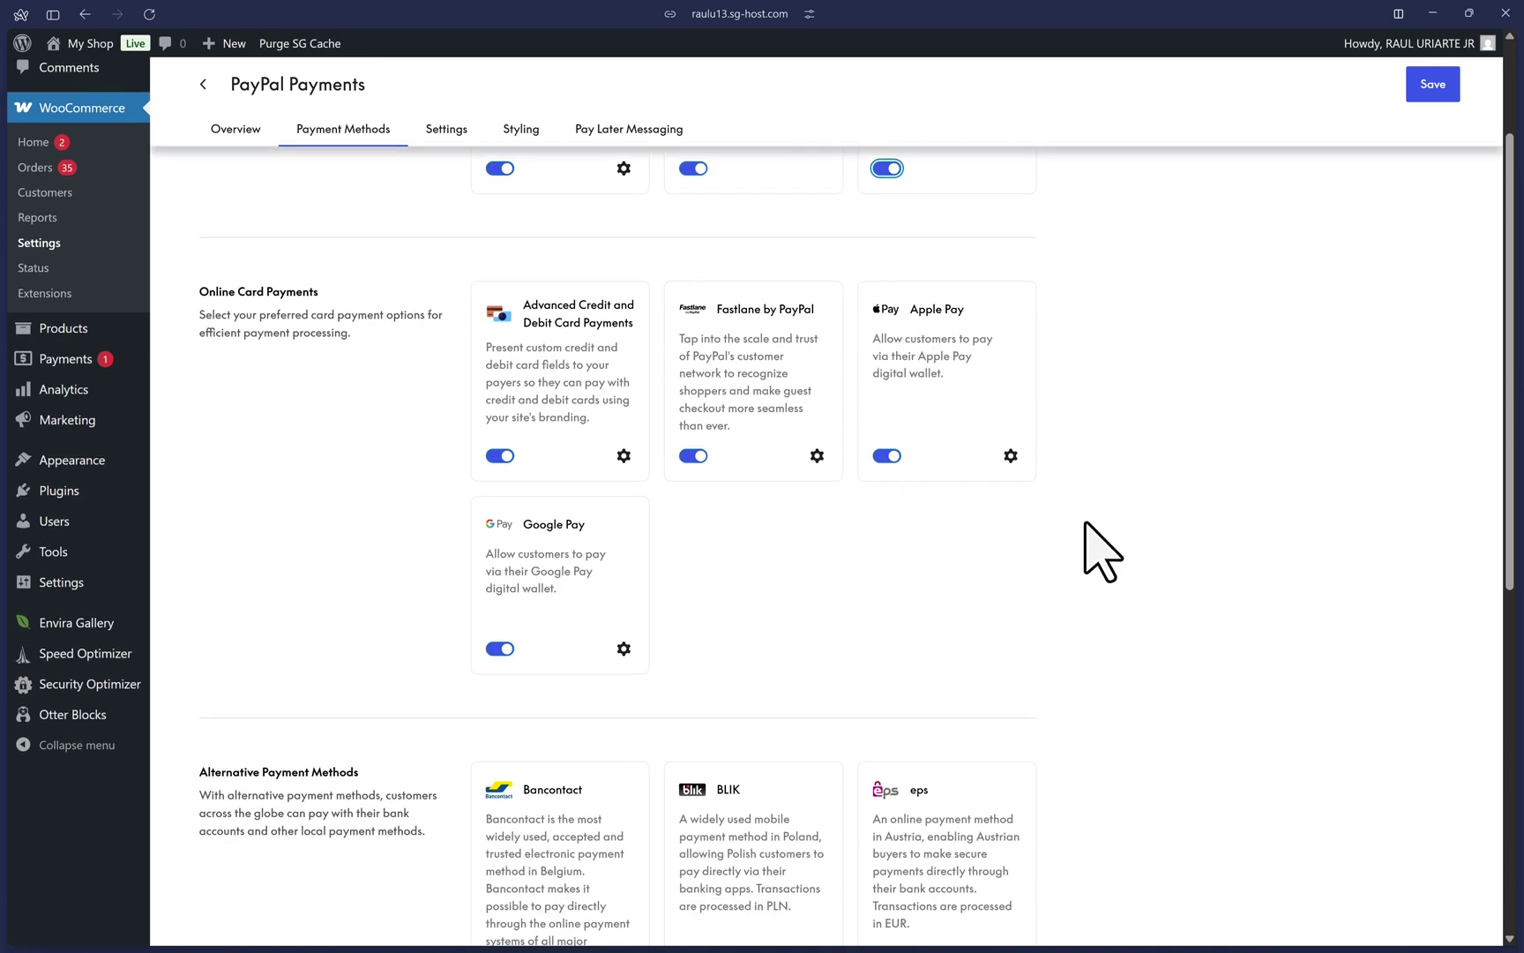
scroll(1089, 528, "down", 5)
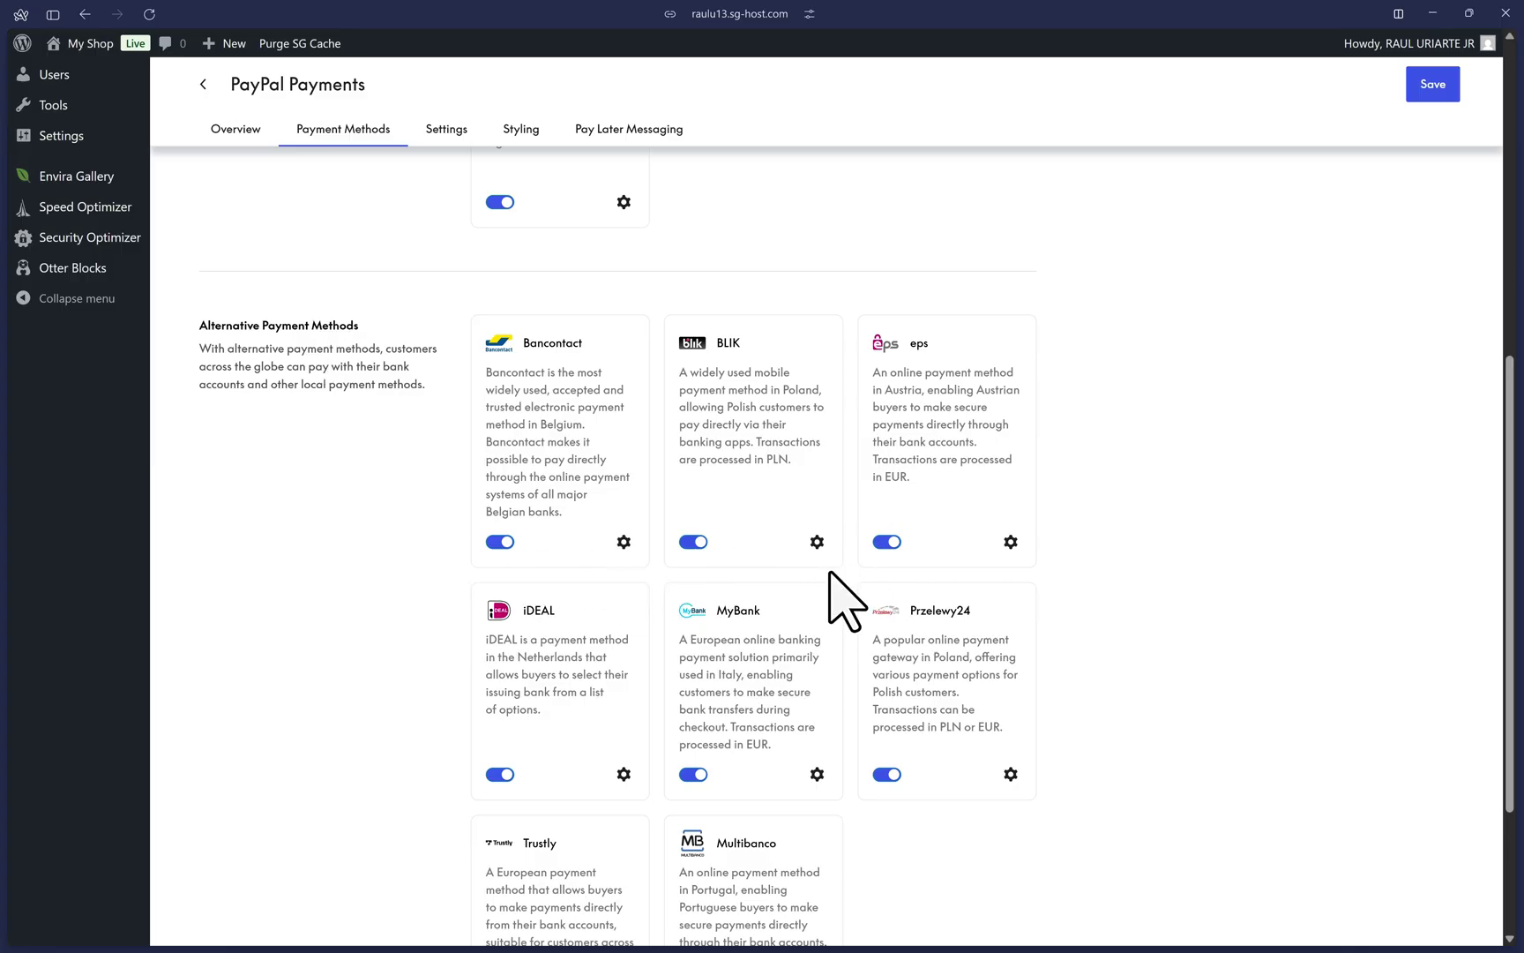
scroll(845, 600, "down", 3)
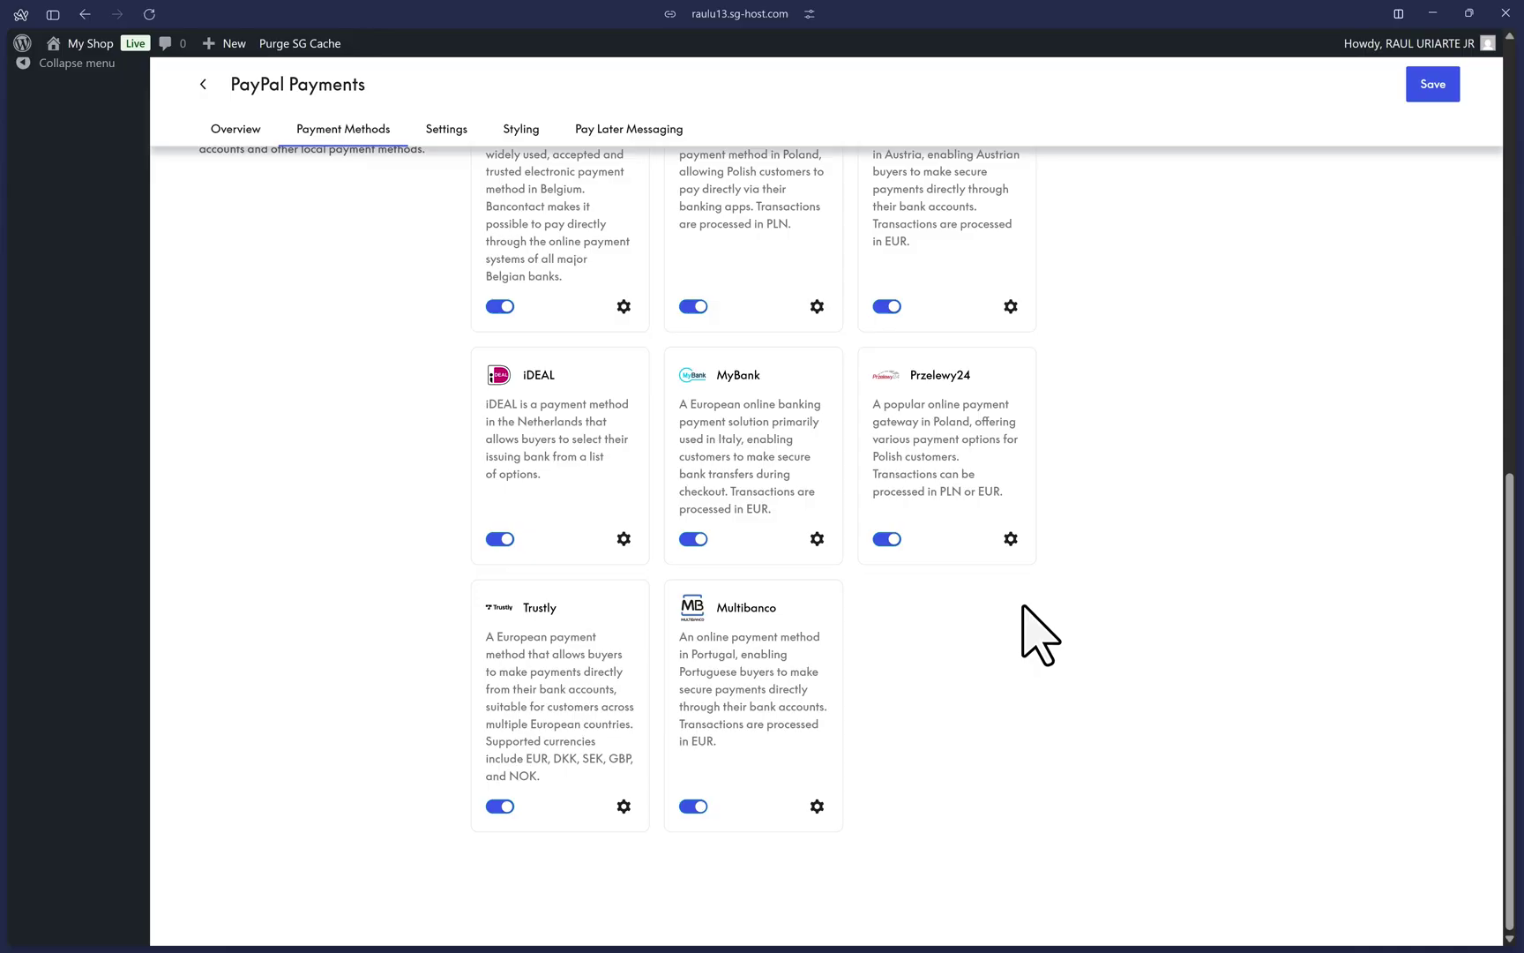
scroll(970, 653, "up", 9)
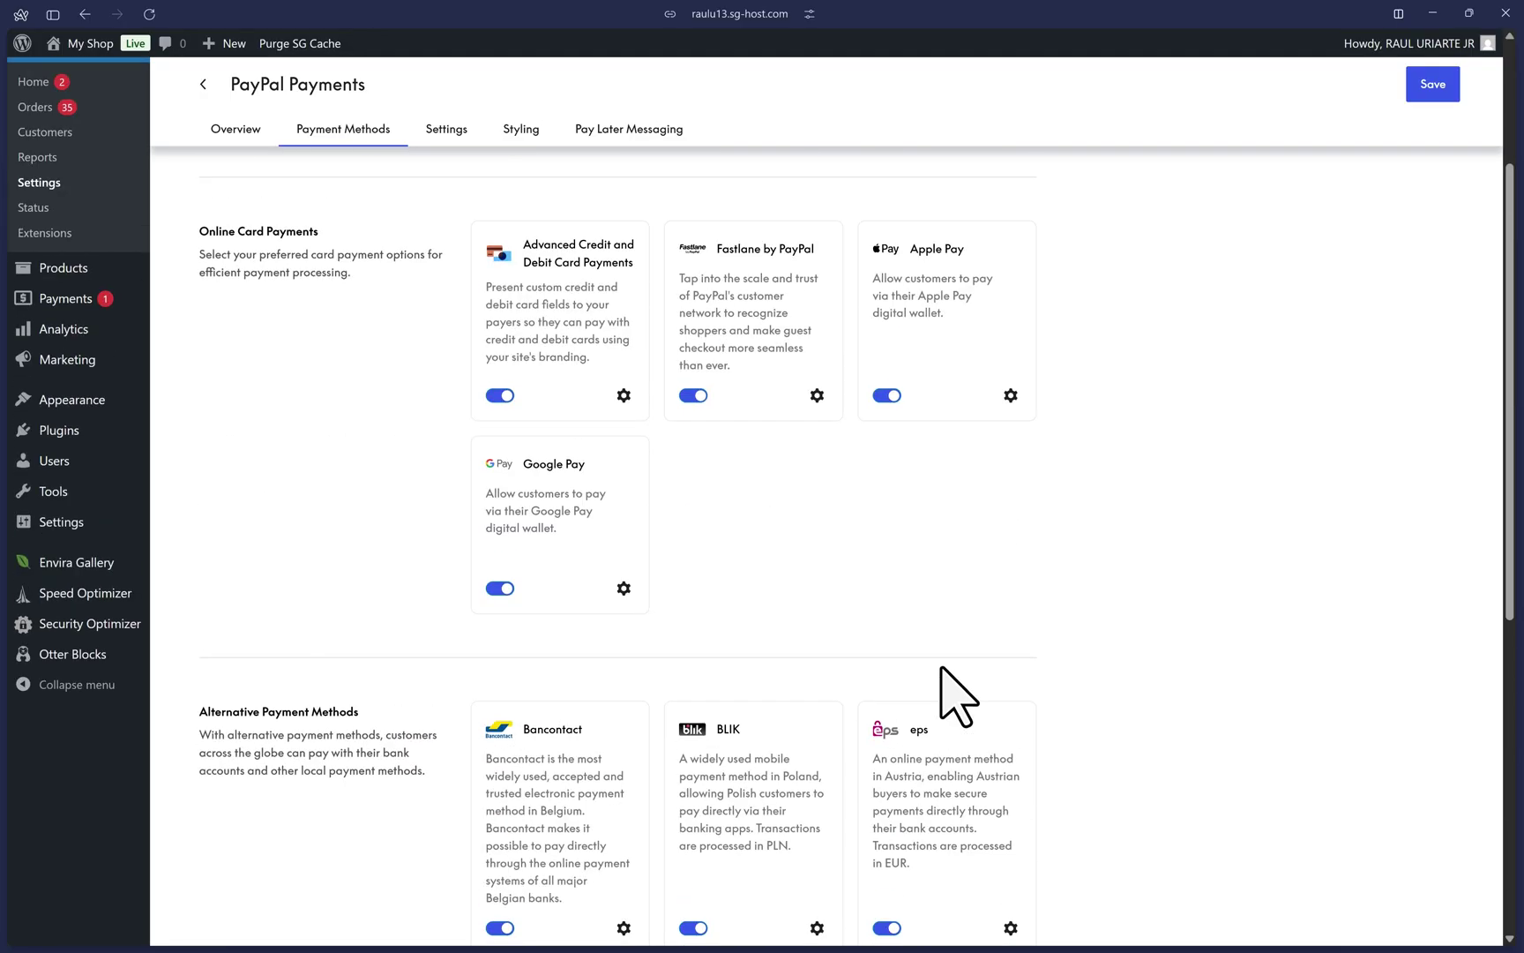
left_click(446, 130)
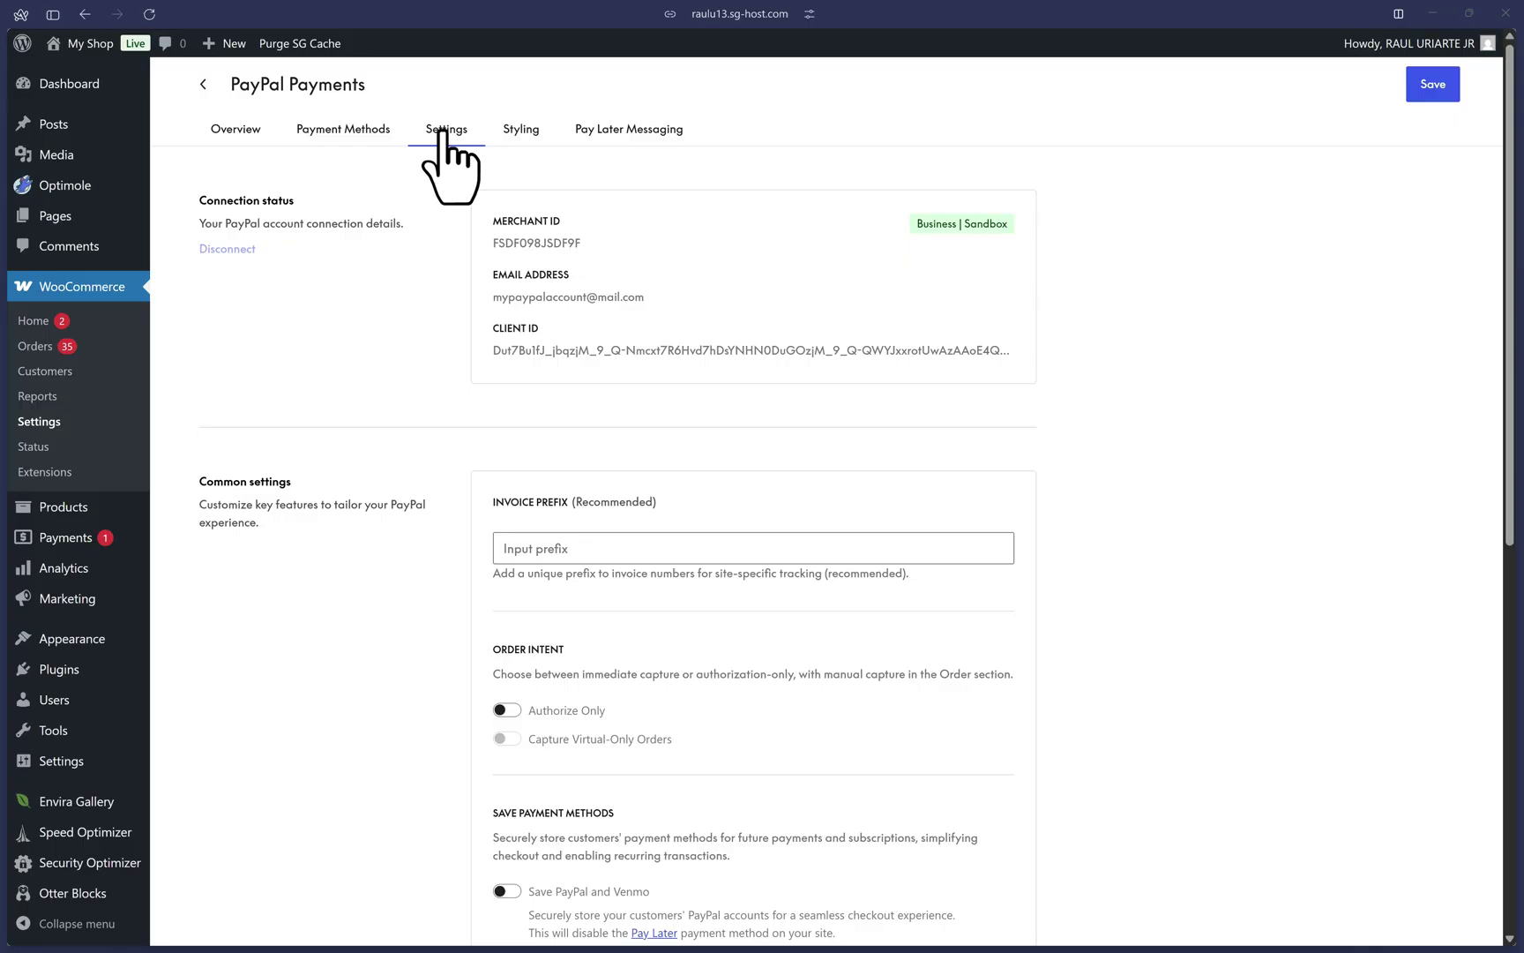
Review the options for saving credit and debit cards and PayPal accounts
scroll(617, 555, "down", 3)
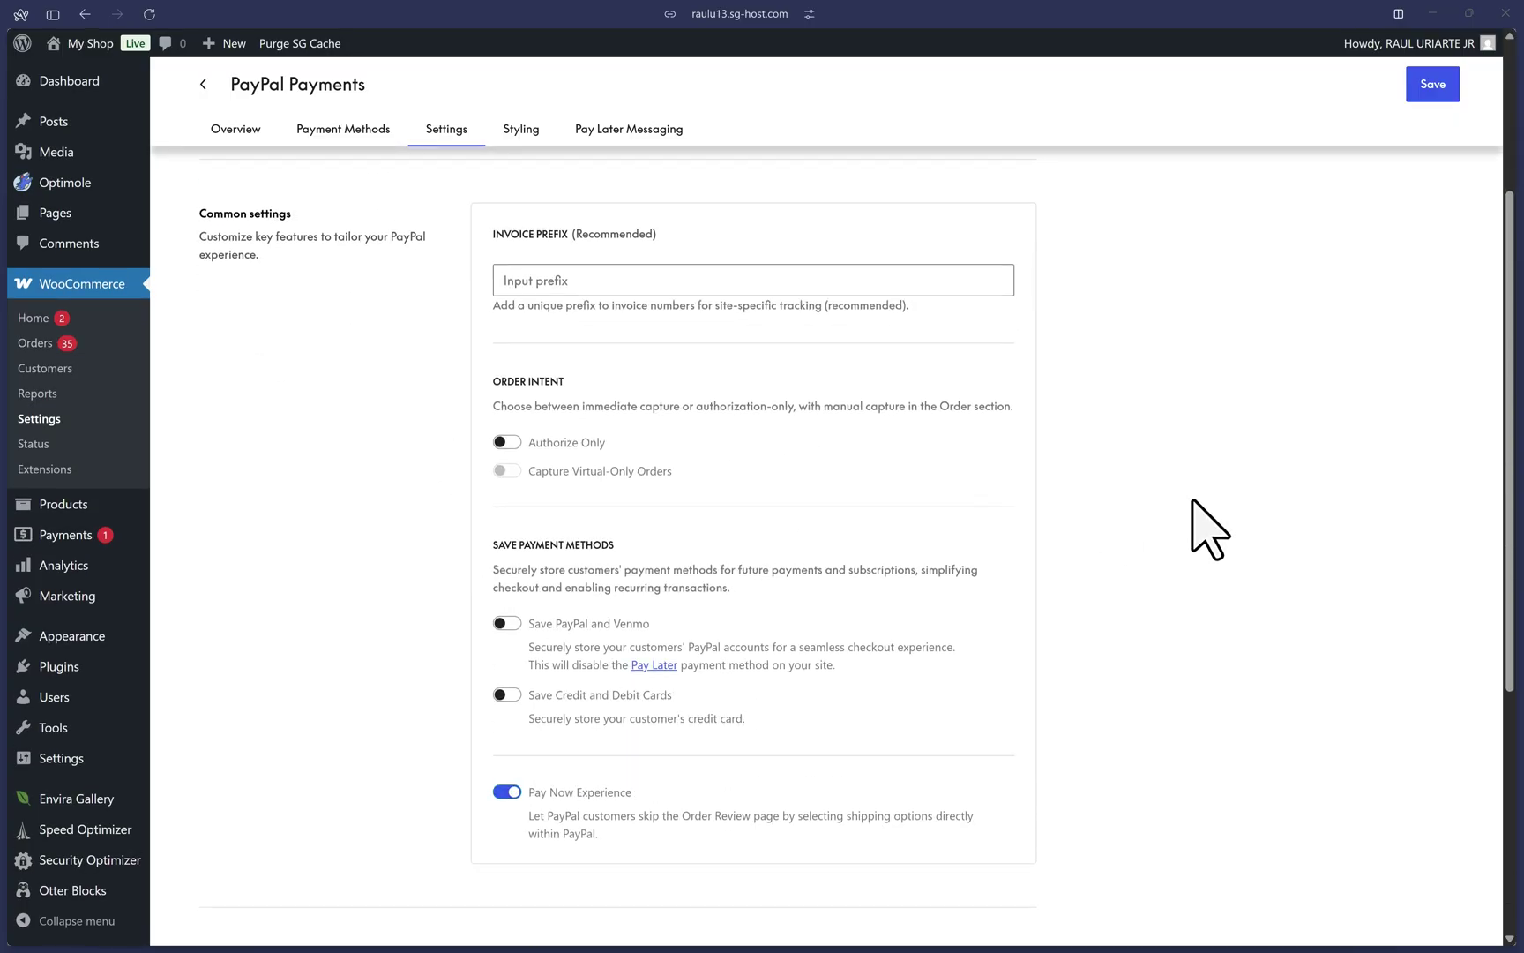
scroll(1173, 484, "down", 2)
left_click_drag(497, 365, 610, 367)
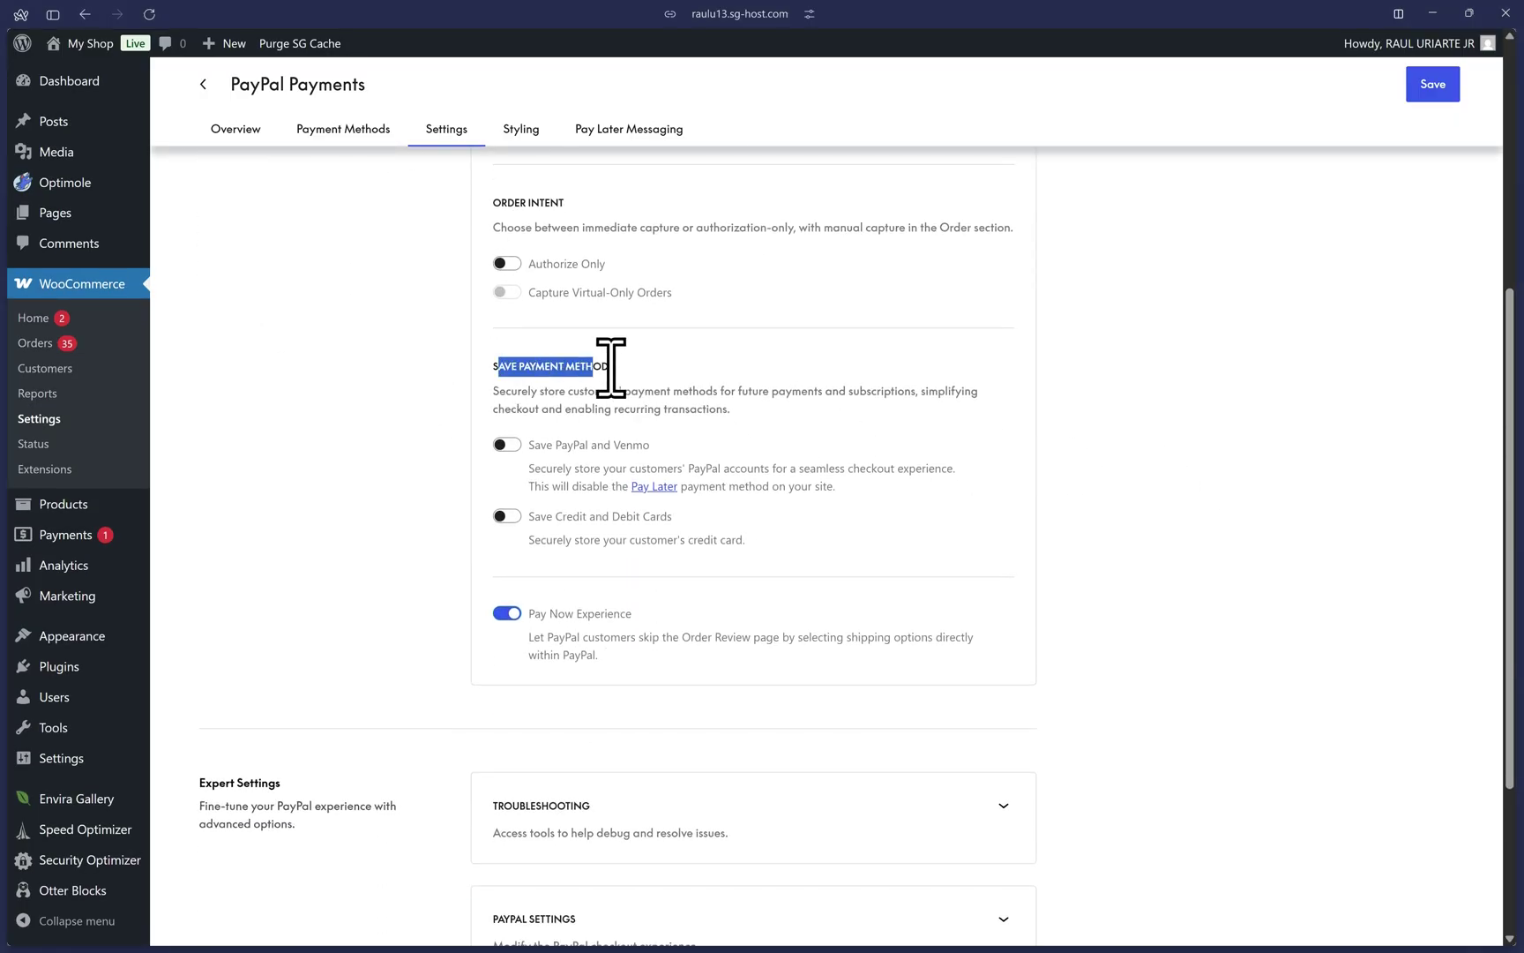
left_click(626, 366)
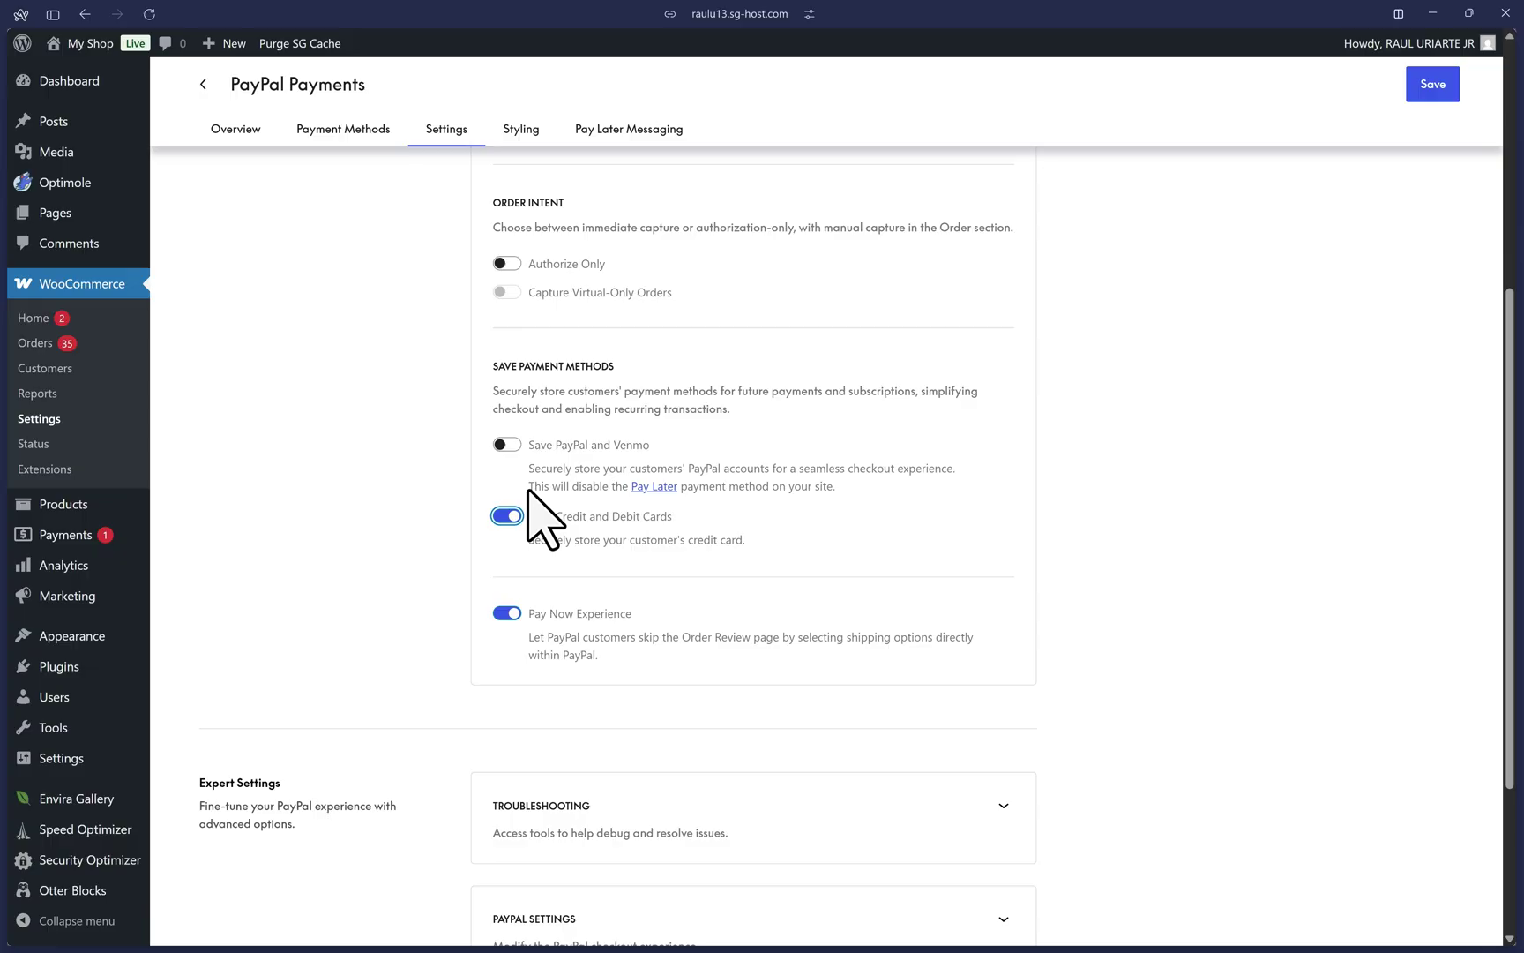
left_click_drag(529, 469, 826, 487)
left_click(589, 491)
left_click(871, 517)
Switch on troubleshooting Logging and save the PayPal settings
scroll(824, 520, "down", 3)
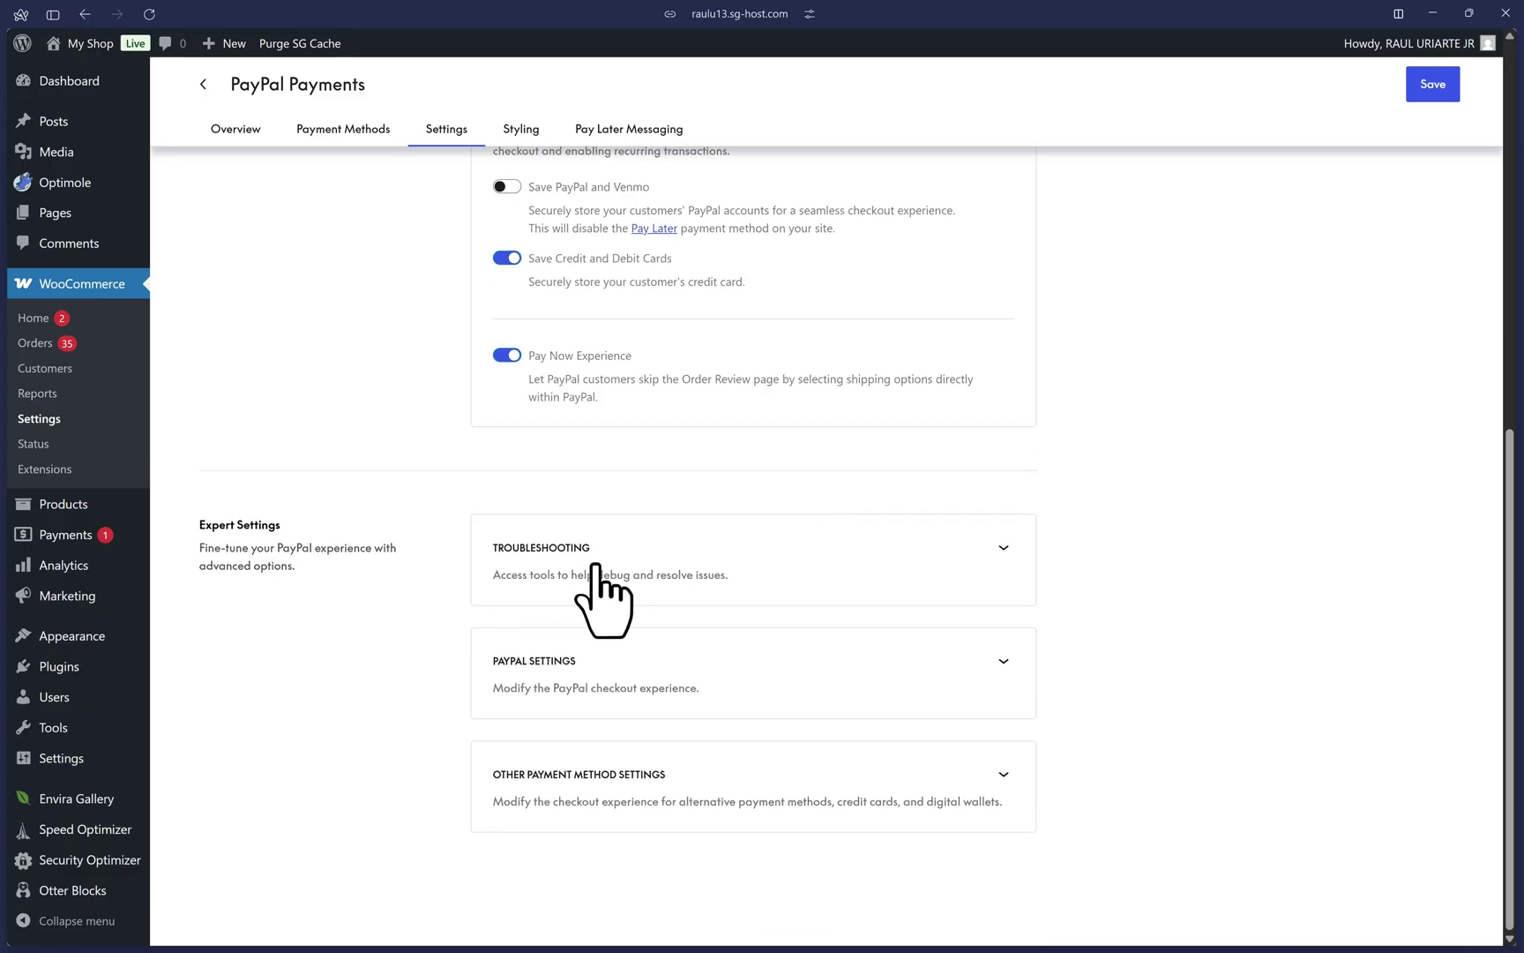
left_click(899, 559)
left_click(507, 612)
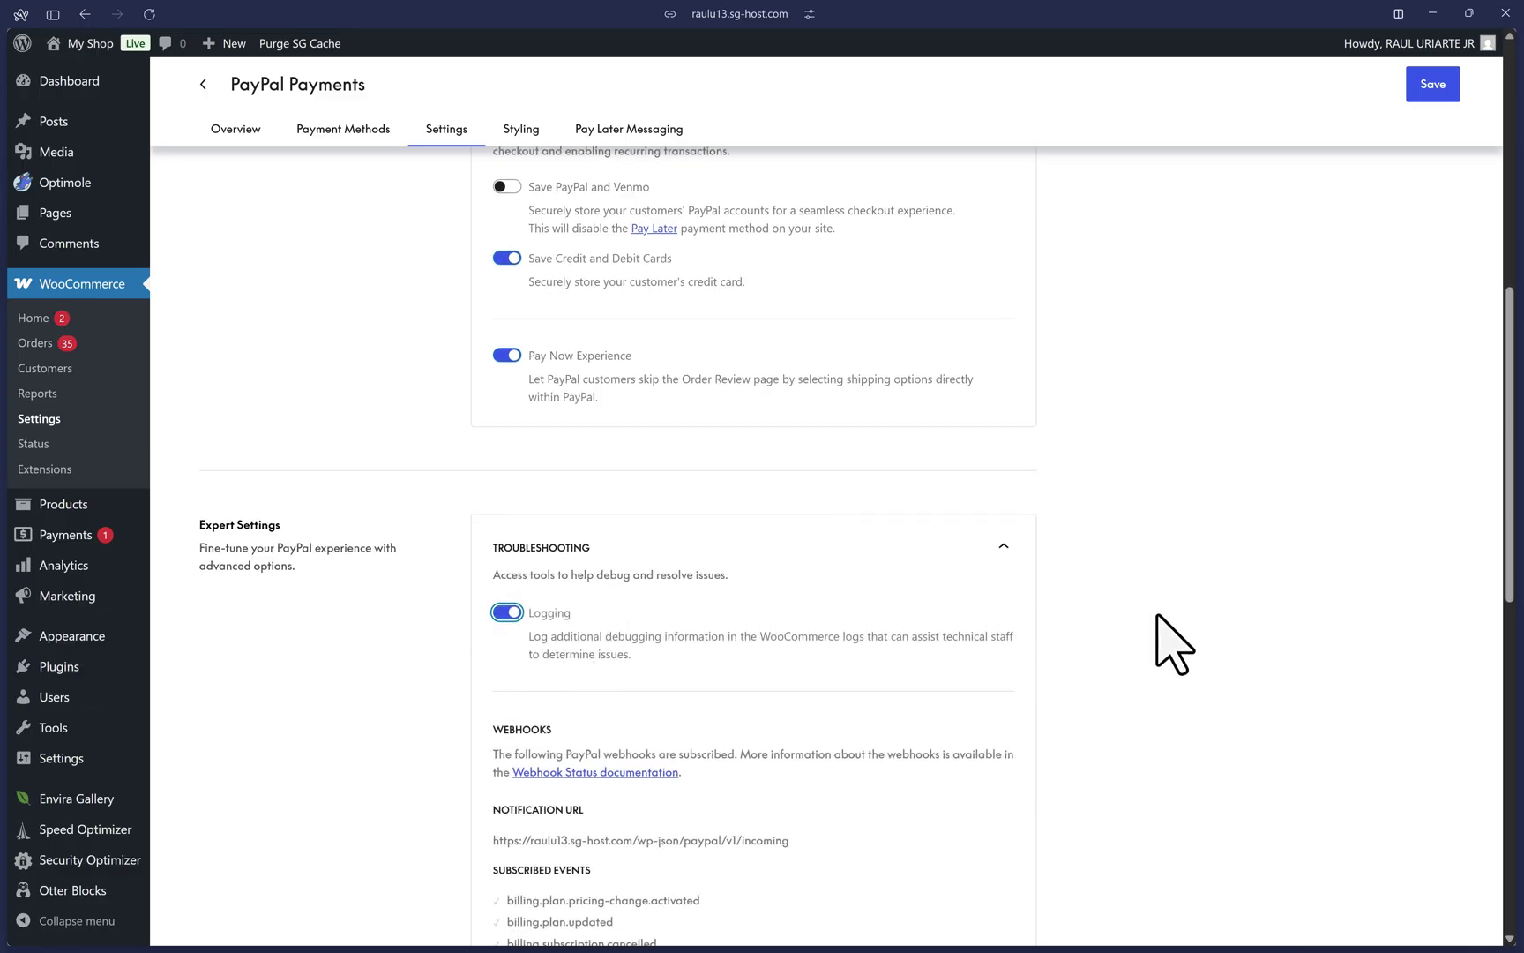
scroll(1156, 617, "down", 2)
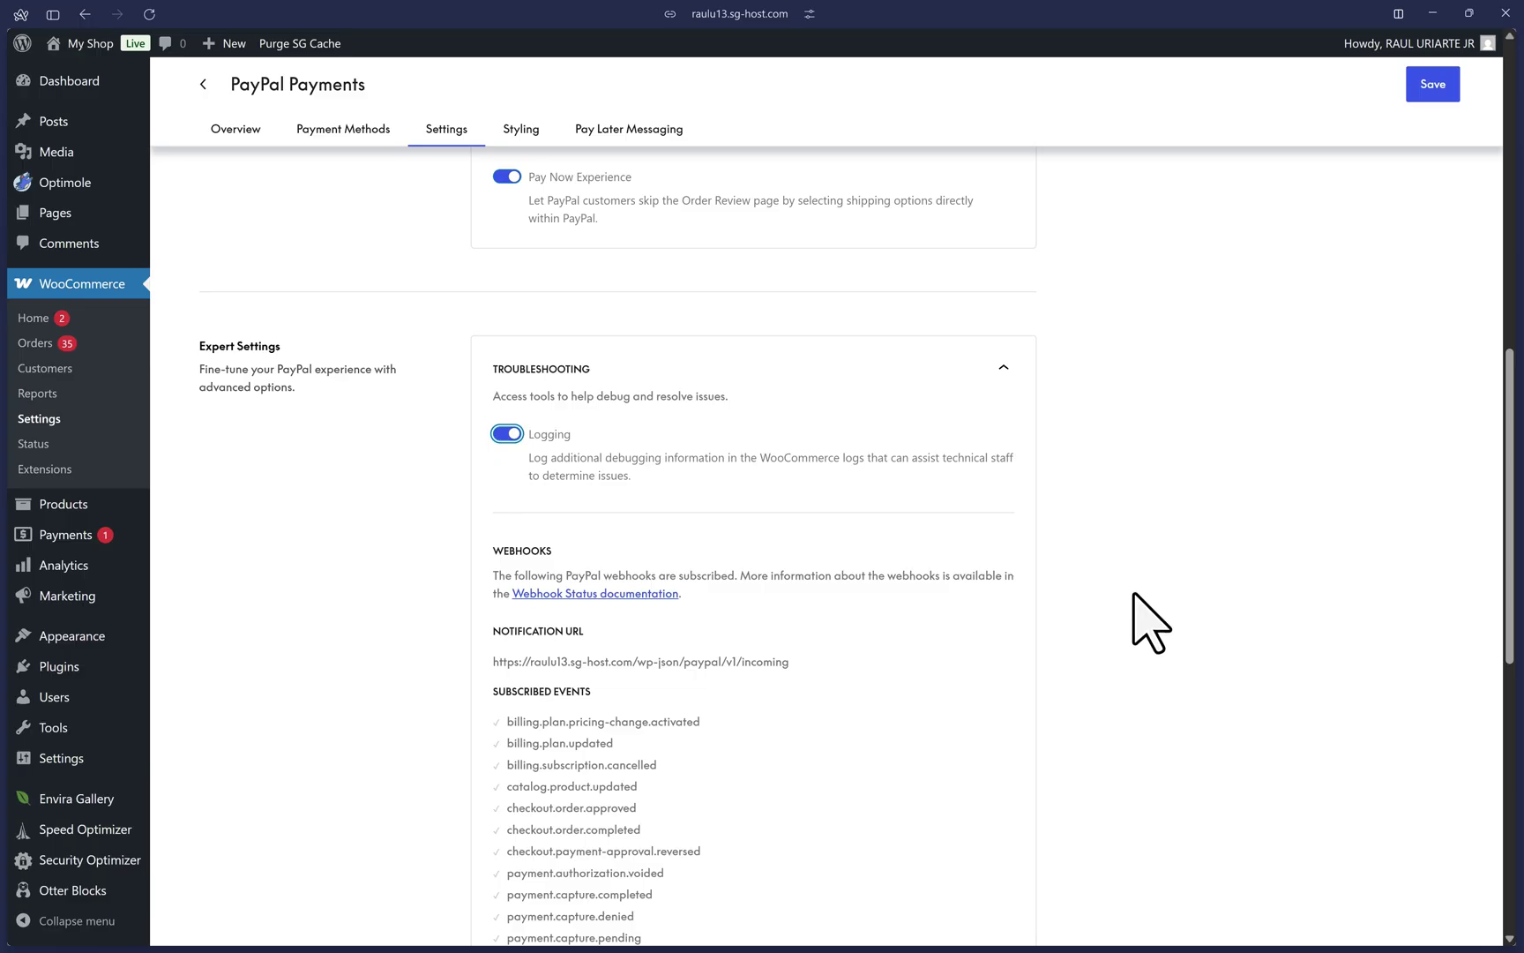
left_click(1441, 88)
Style Cart buttons as Rectangle, labelled Pay with PayPal, in Gold
left_click(533, 131)
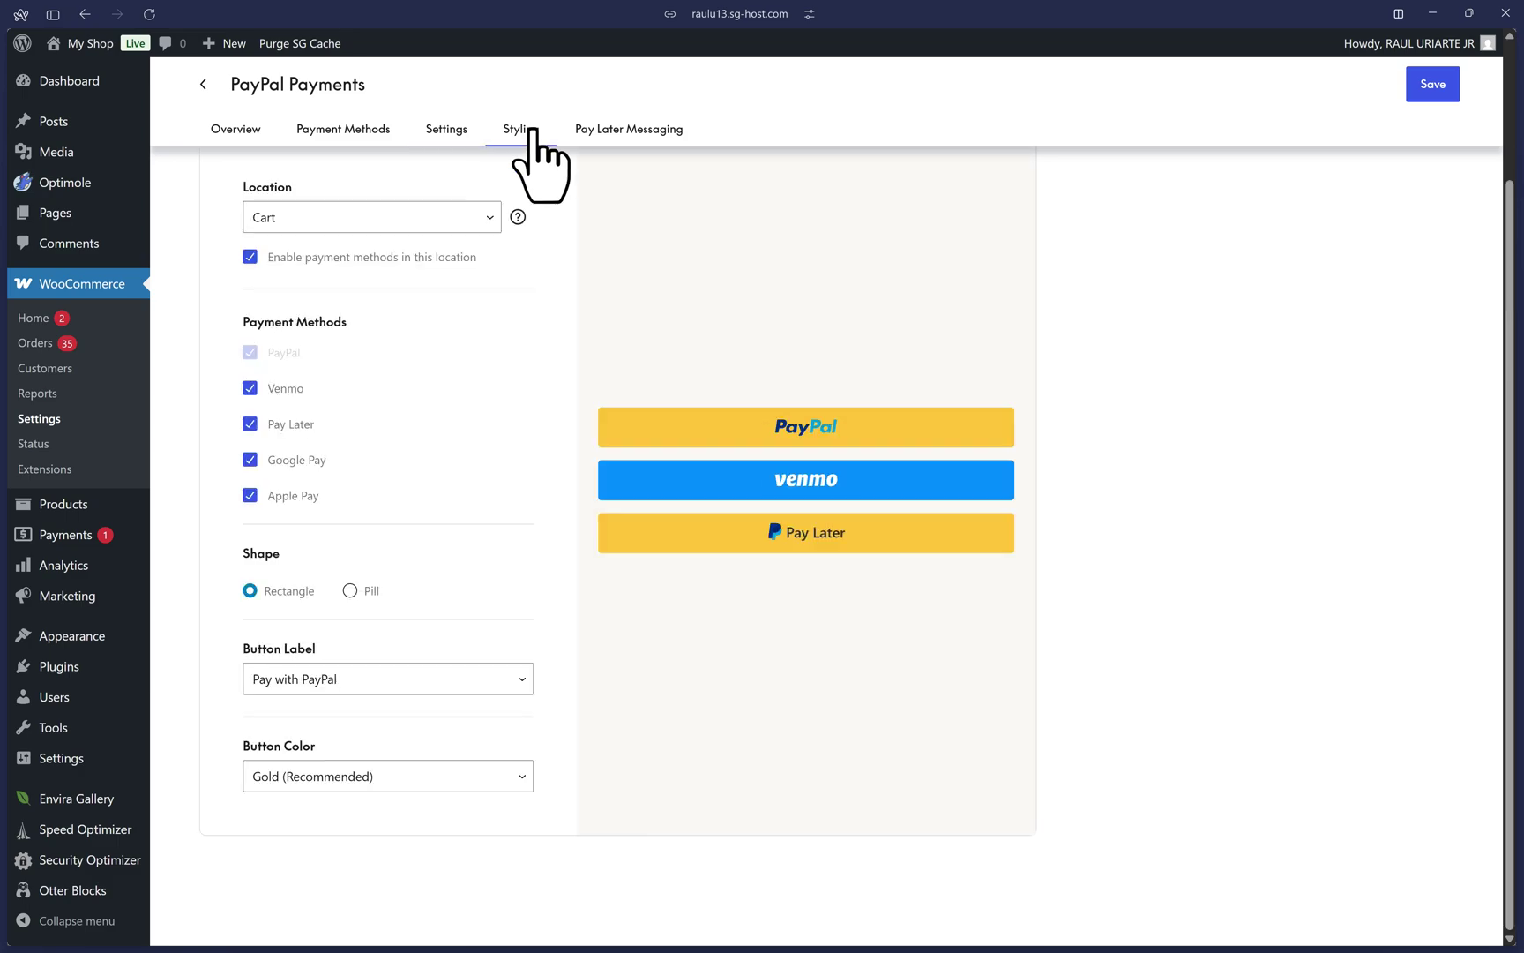
scroll(534, 299, "up", 2)
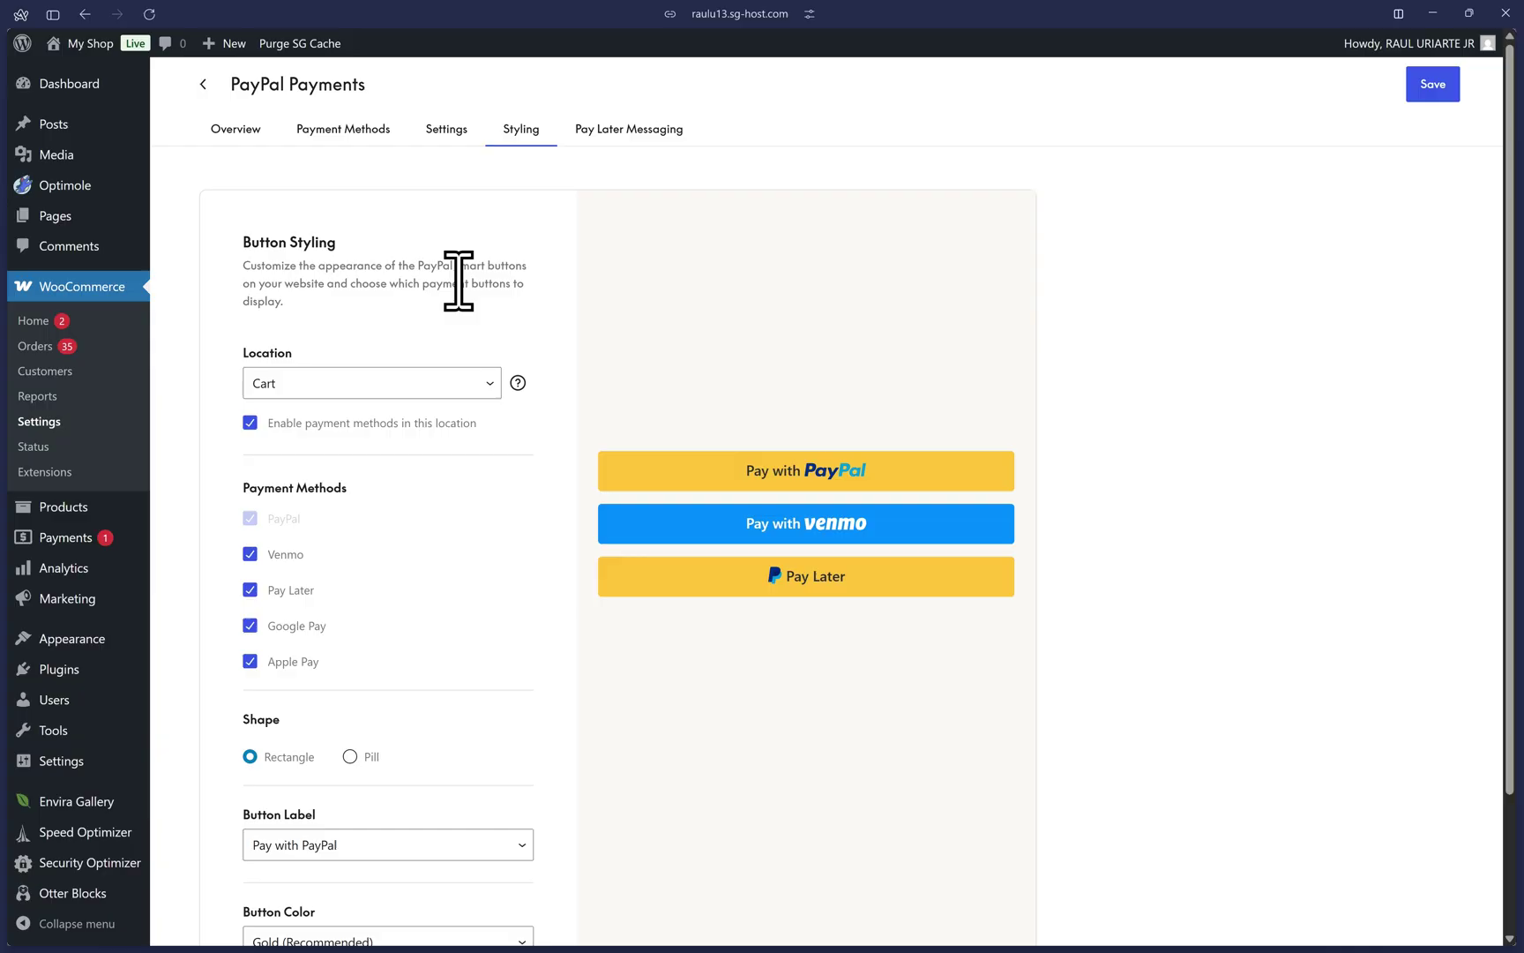
scroll(477, 357, "down", 2)
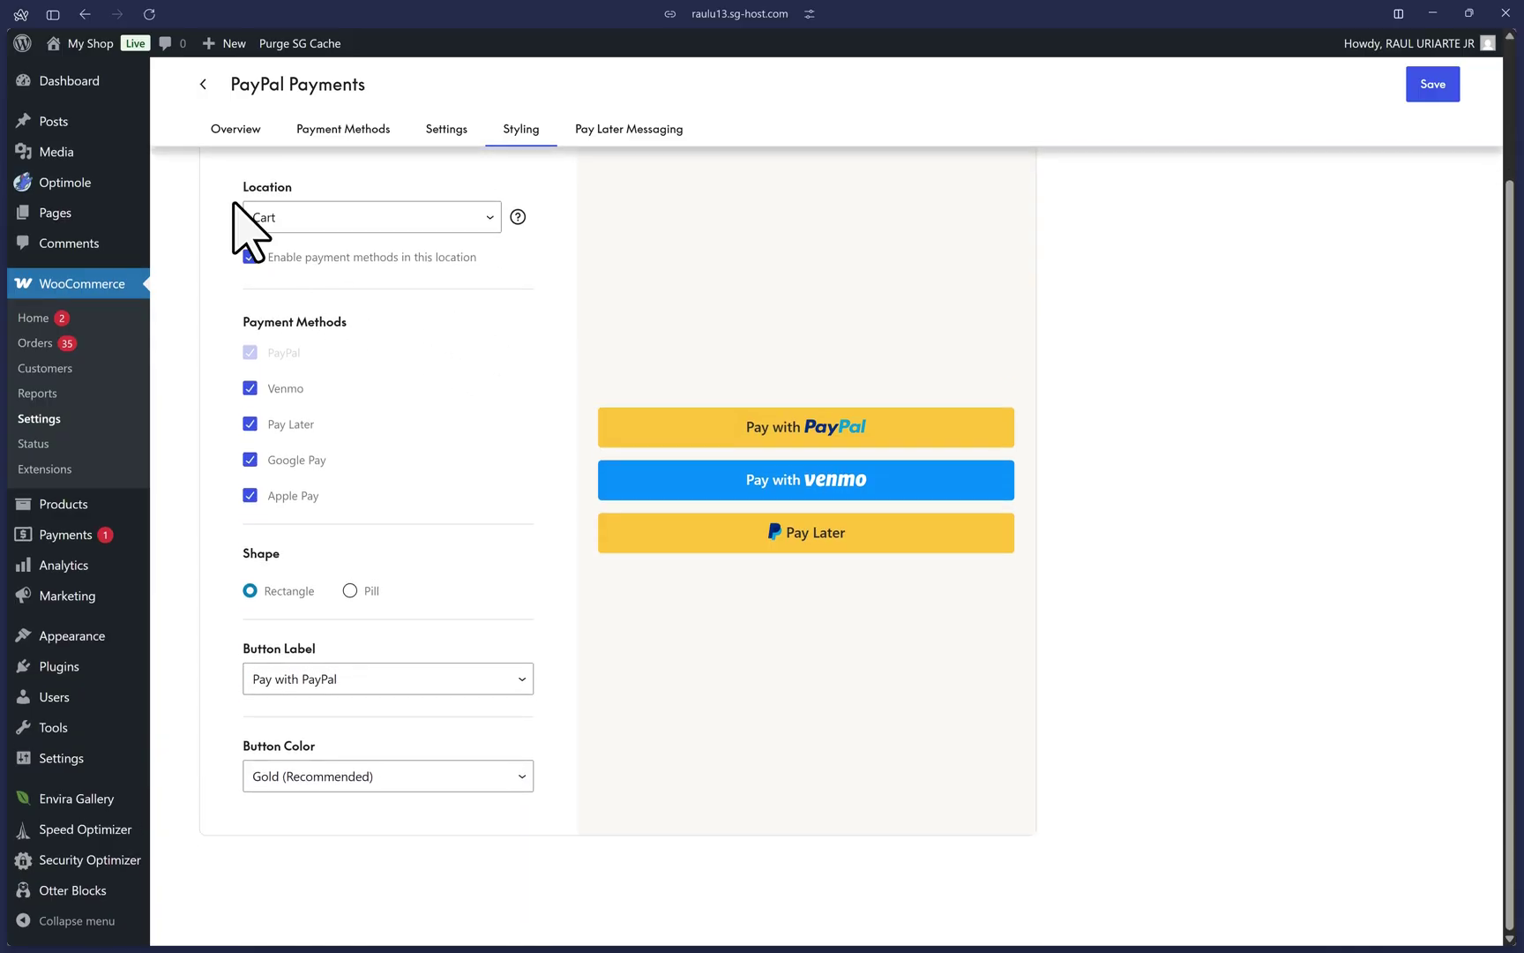
left_click(284, 222)
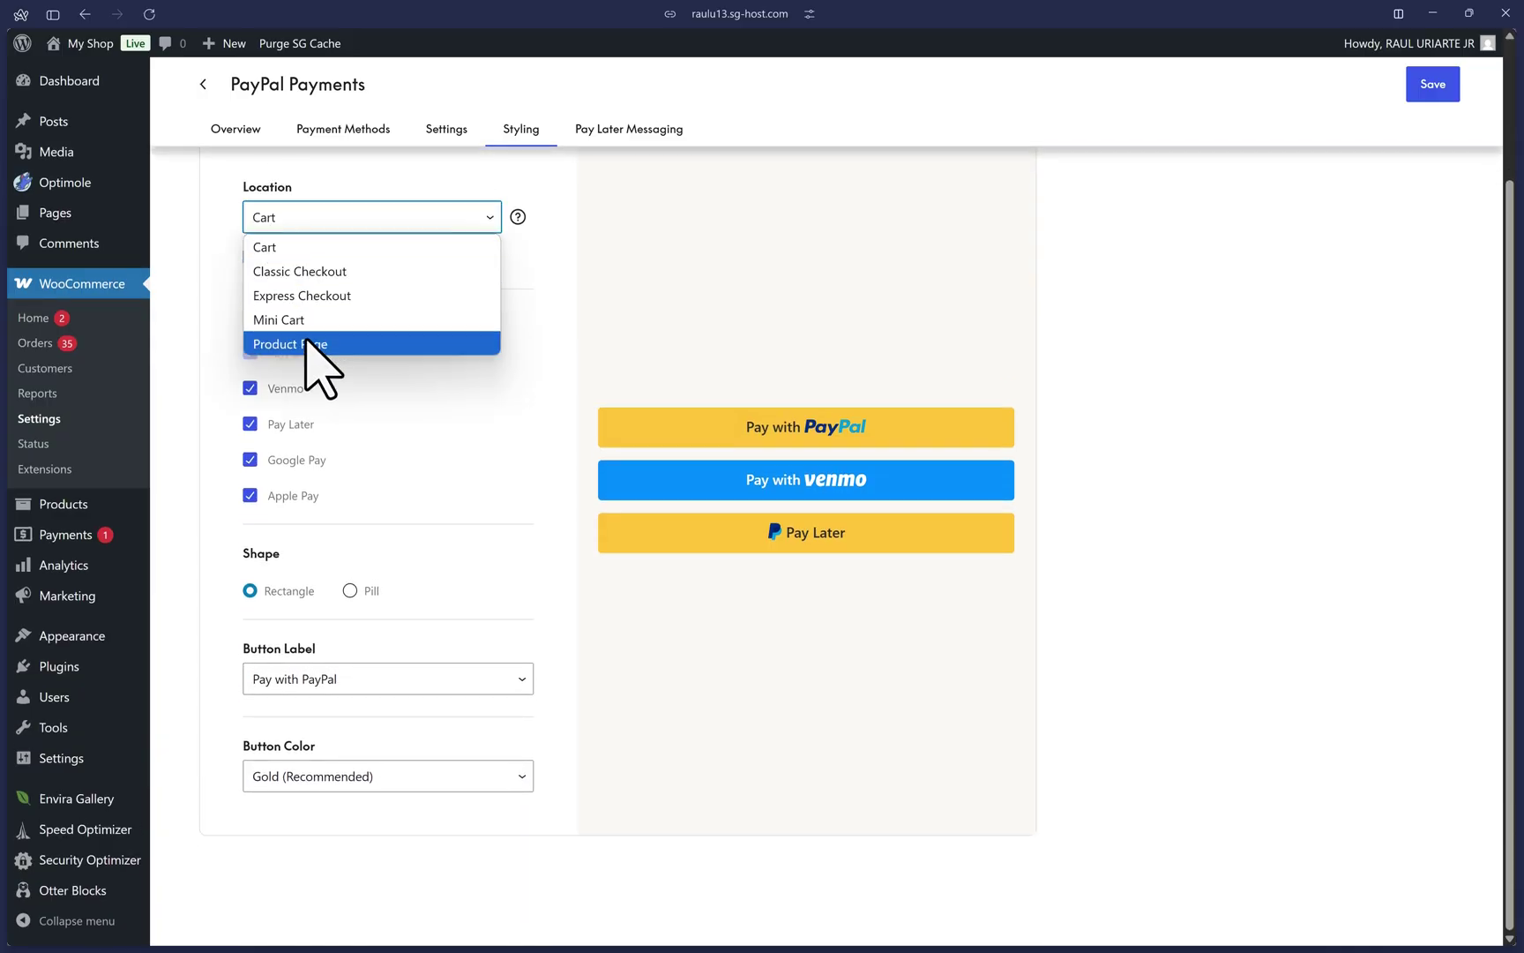
left_click(350, 592)
left_click(350, 591)
left_click(280, 591)
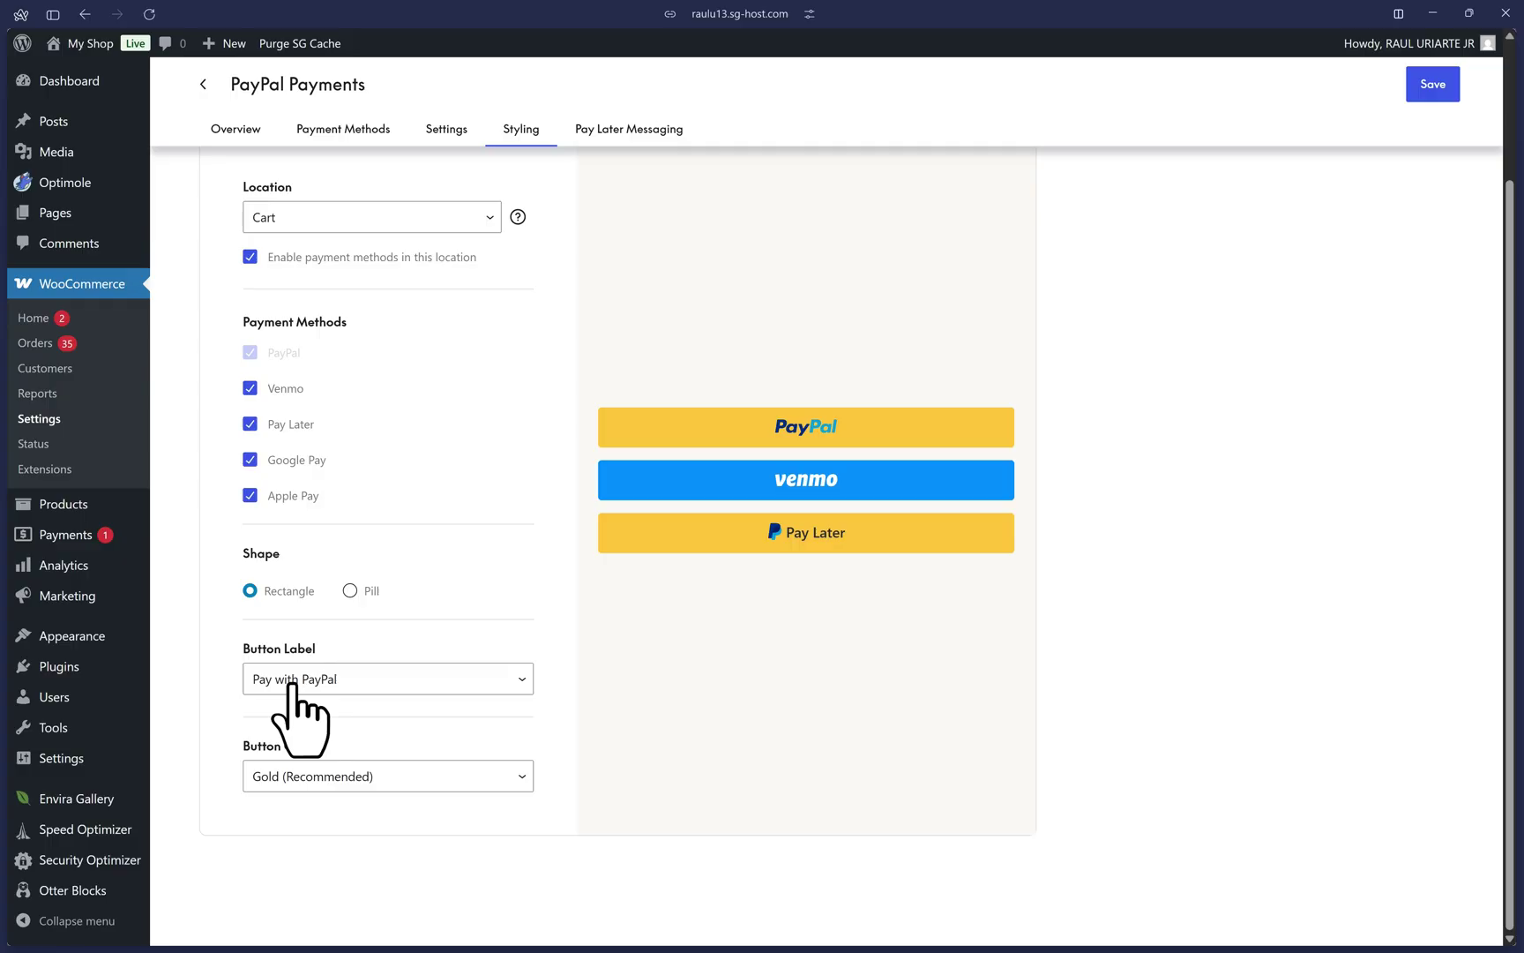
left_click(294, 681)
left_click(294, 684)
left_click(439, 776)
left_click(438, 778)
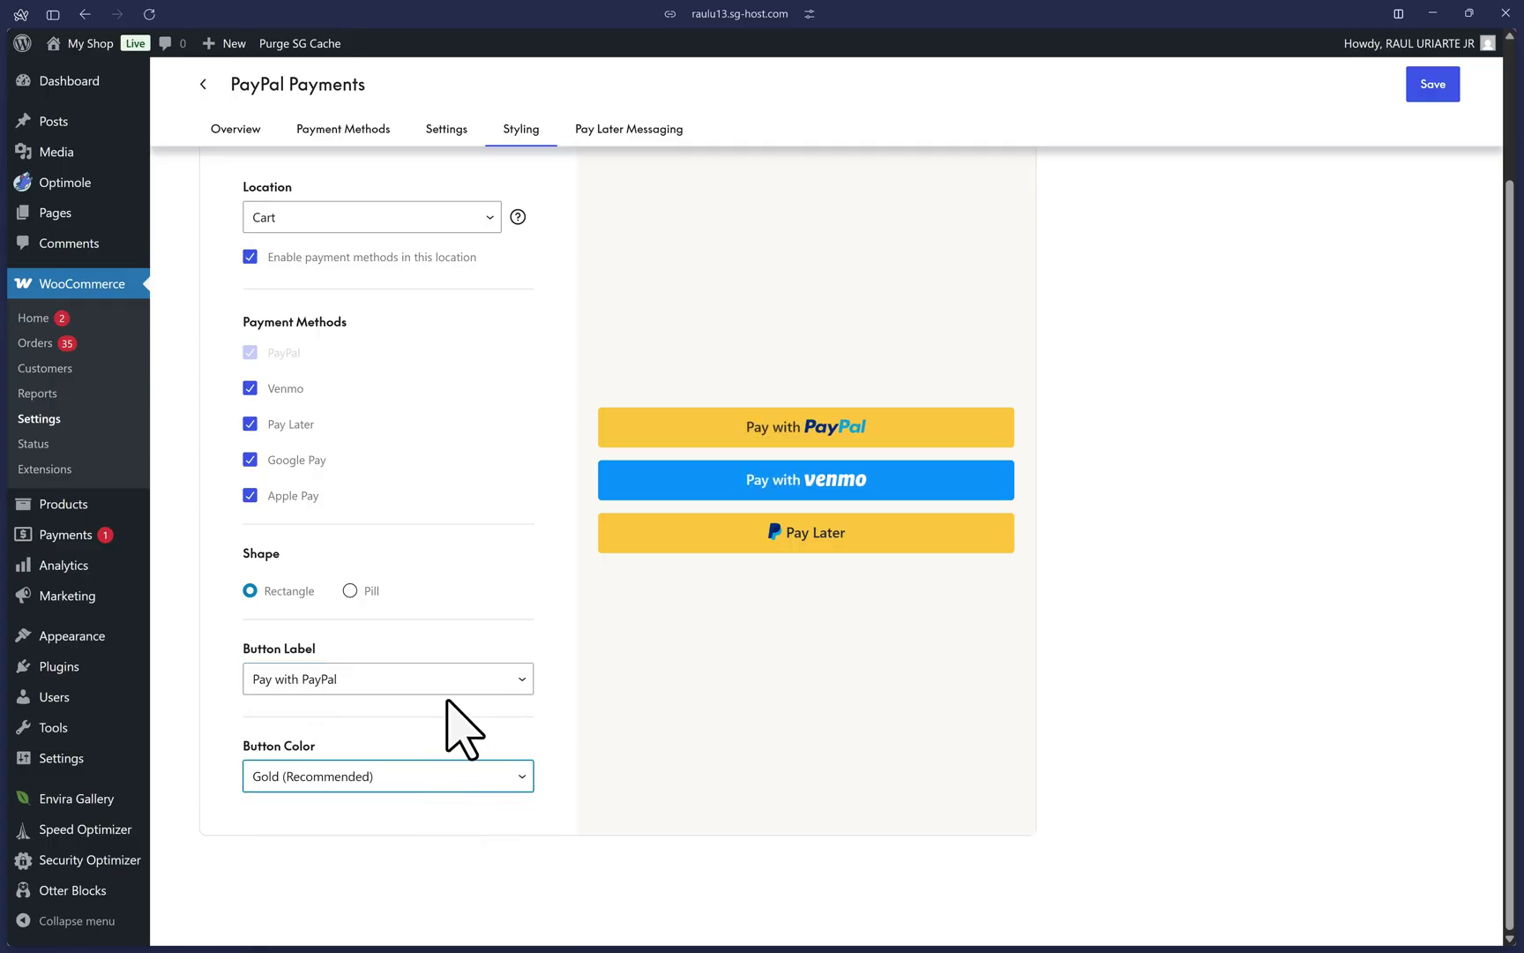
scroll(600, 551, "up", 2)
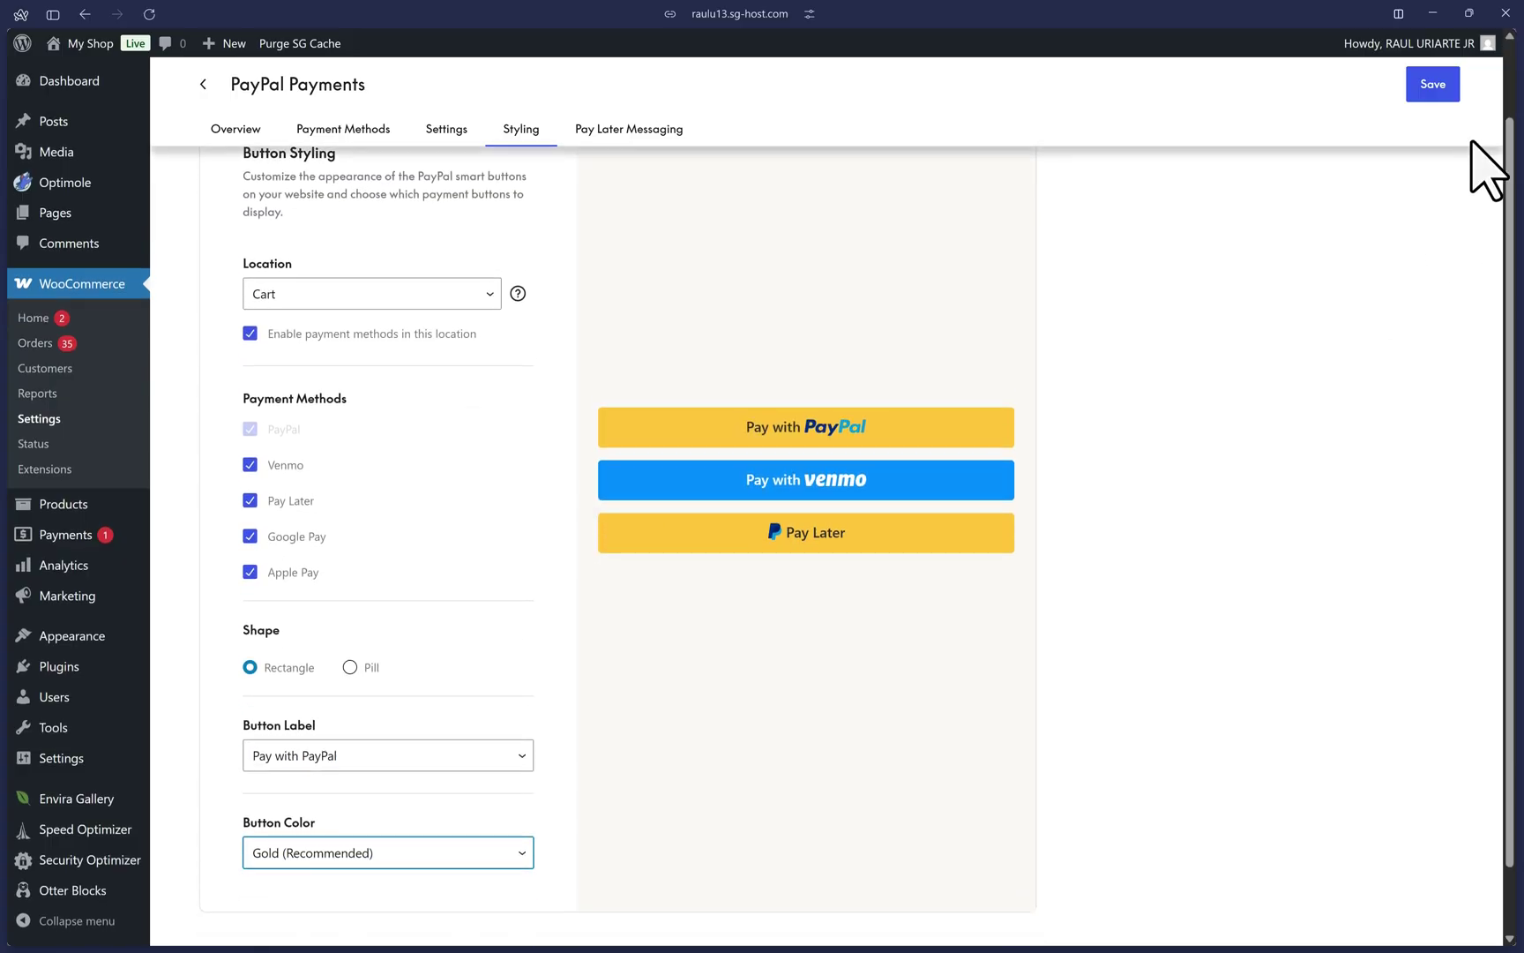
Open the Pay Later Messaging options and preview the messaging on a dark background
left_click(616, 131)
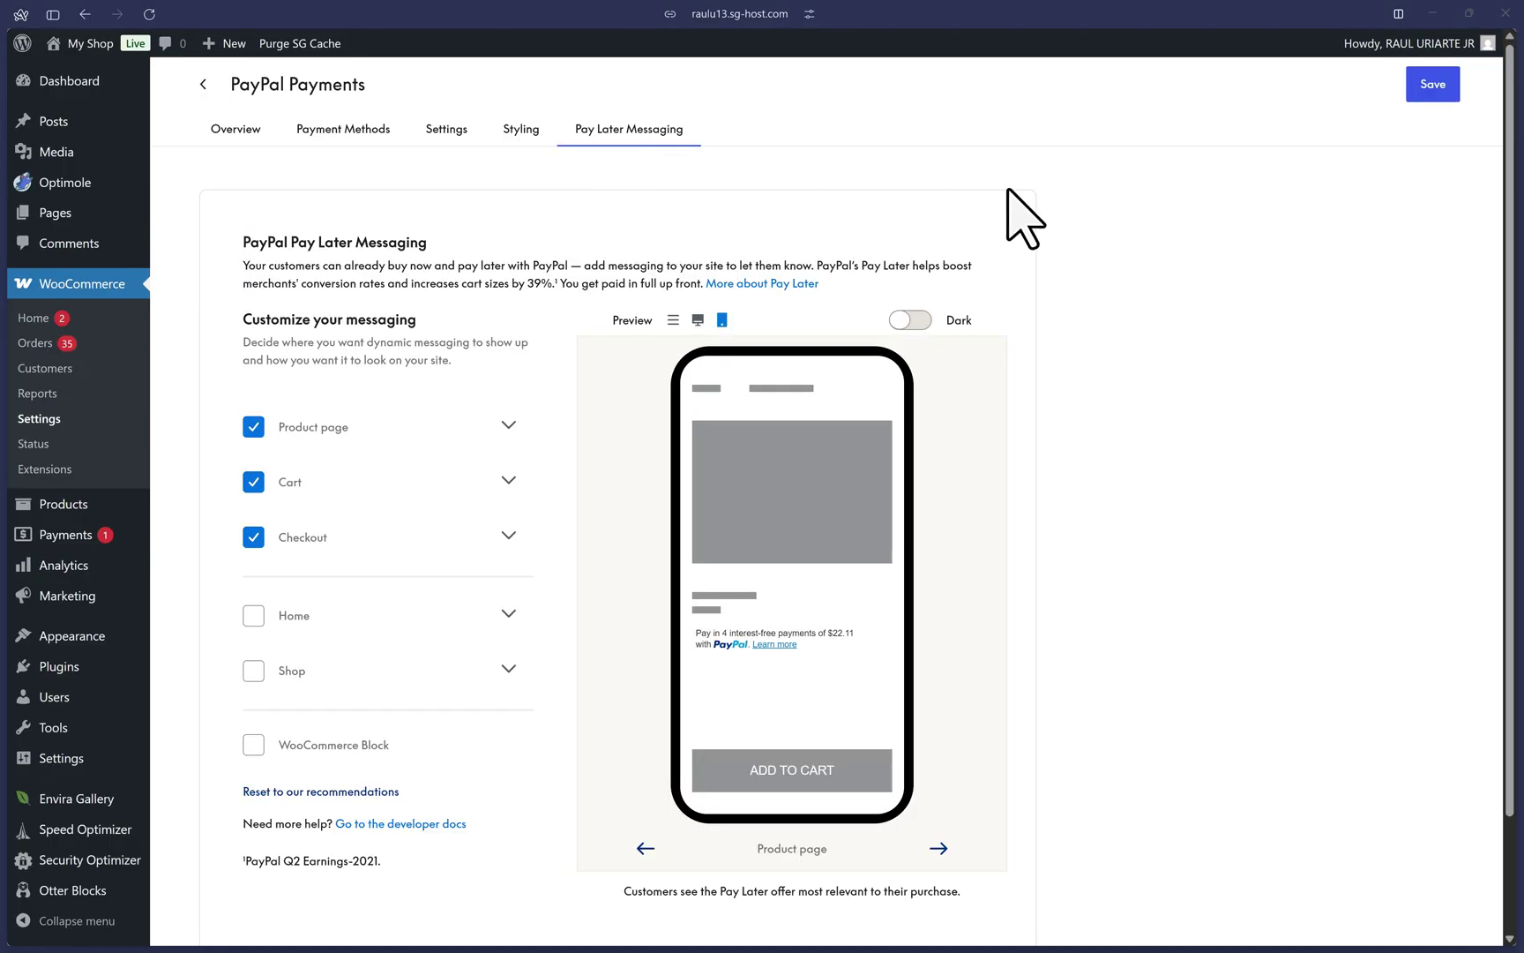
scroll(867, 204, "down", 1)
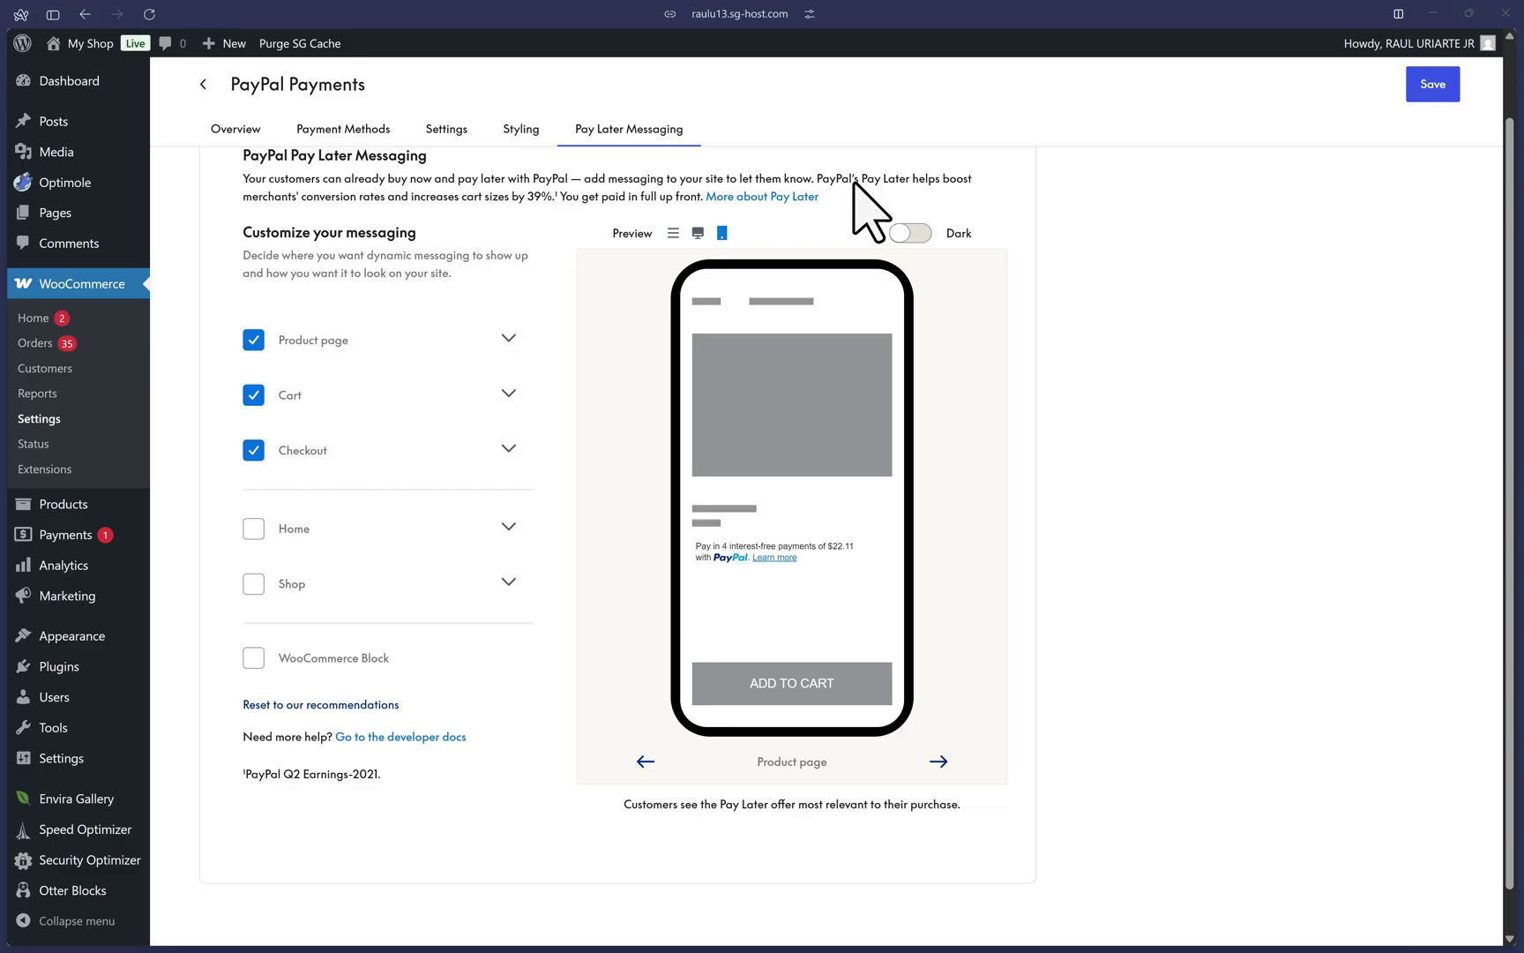
scroll(390, 540, "up", 1)
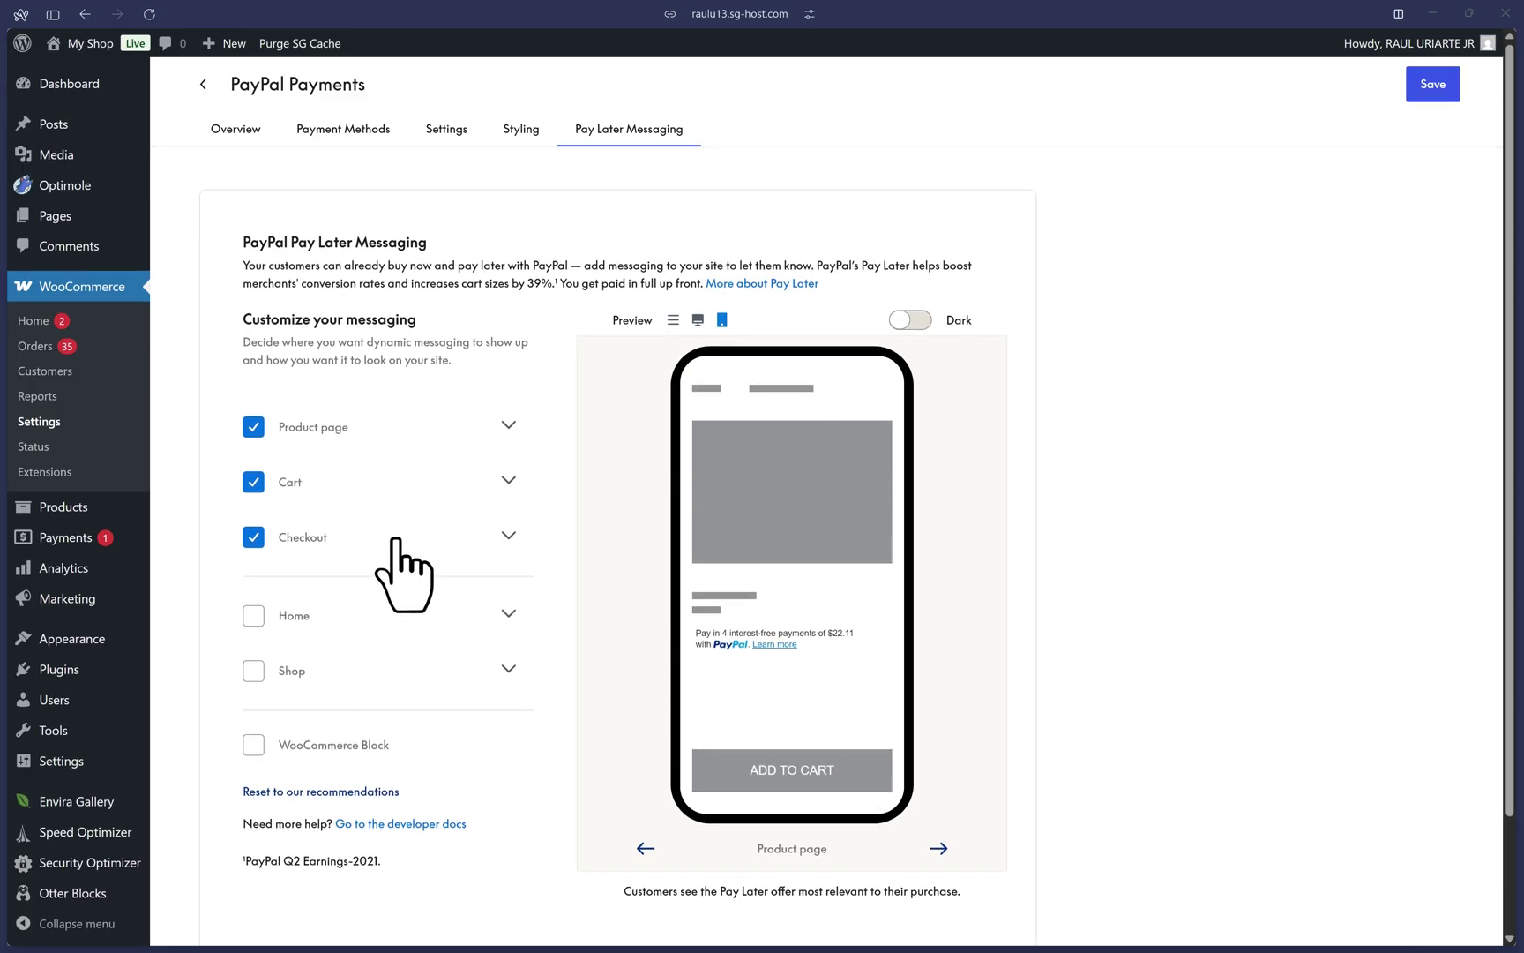
left_click(910, 321)
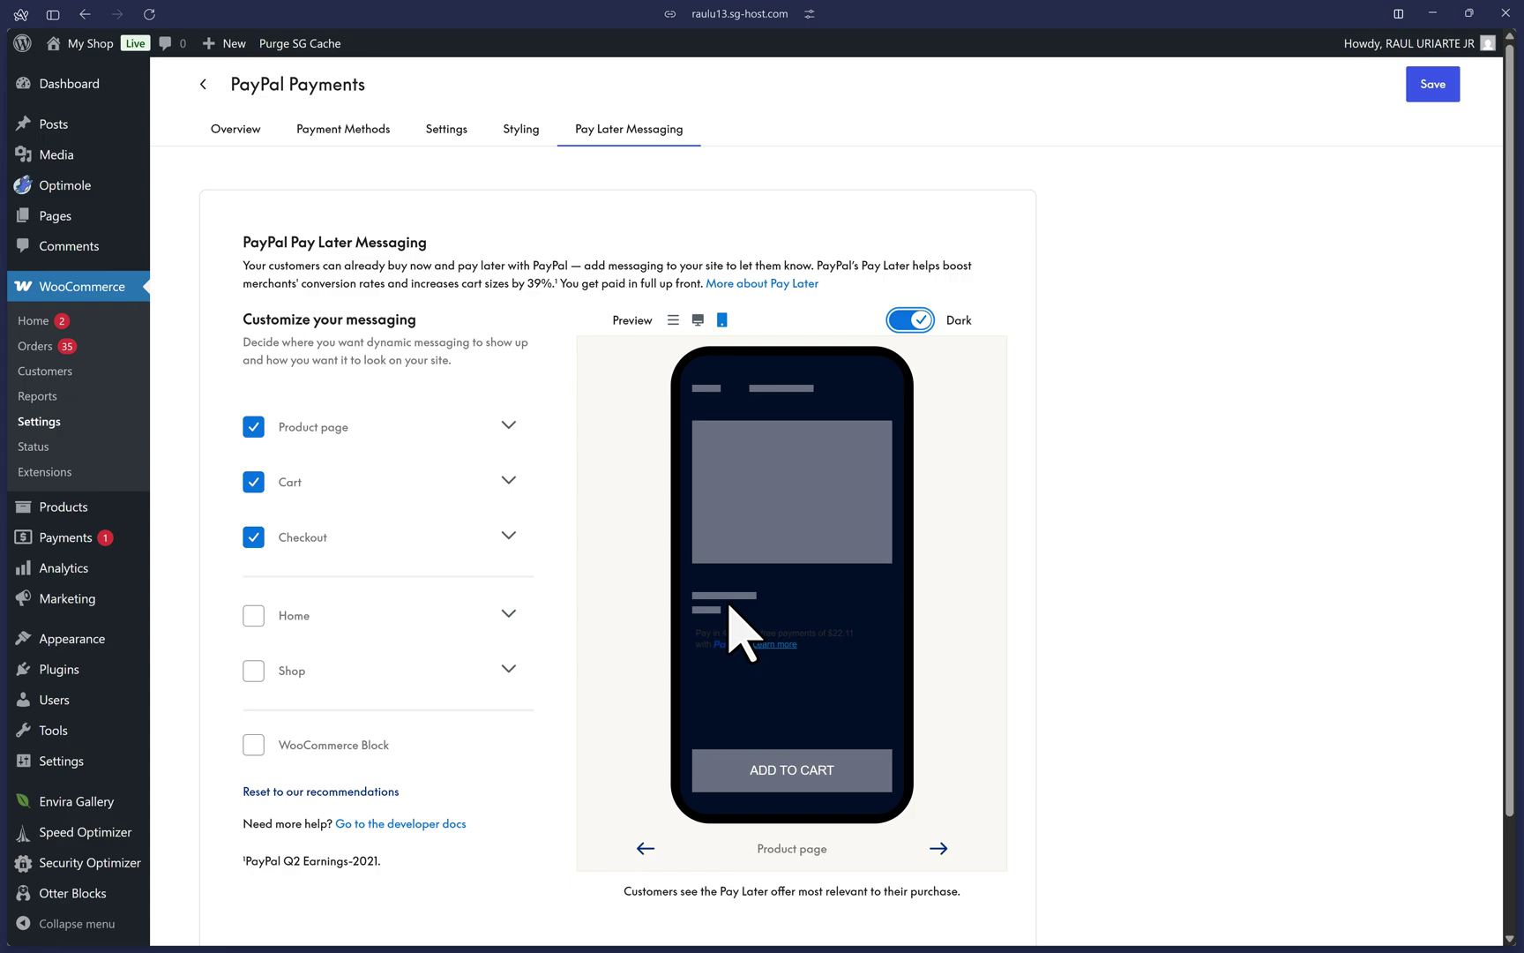
Try White / White logo text for Product page messaging, then restore Black / Blue logo
left_click(442, 428)
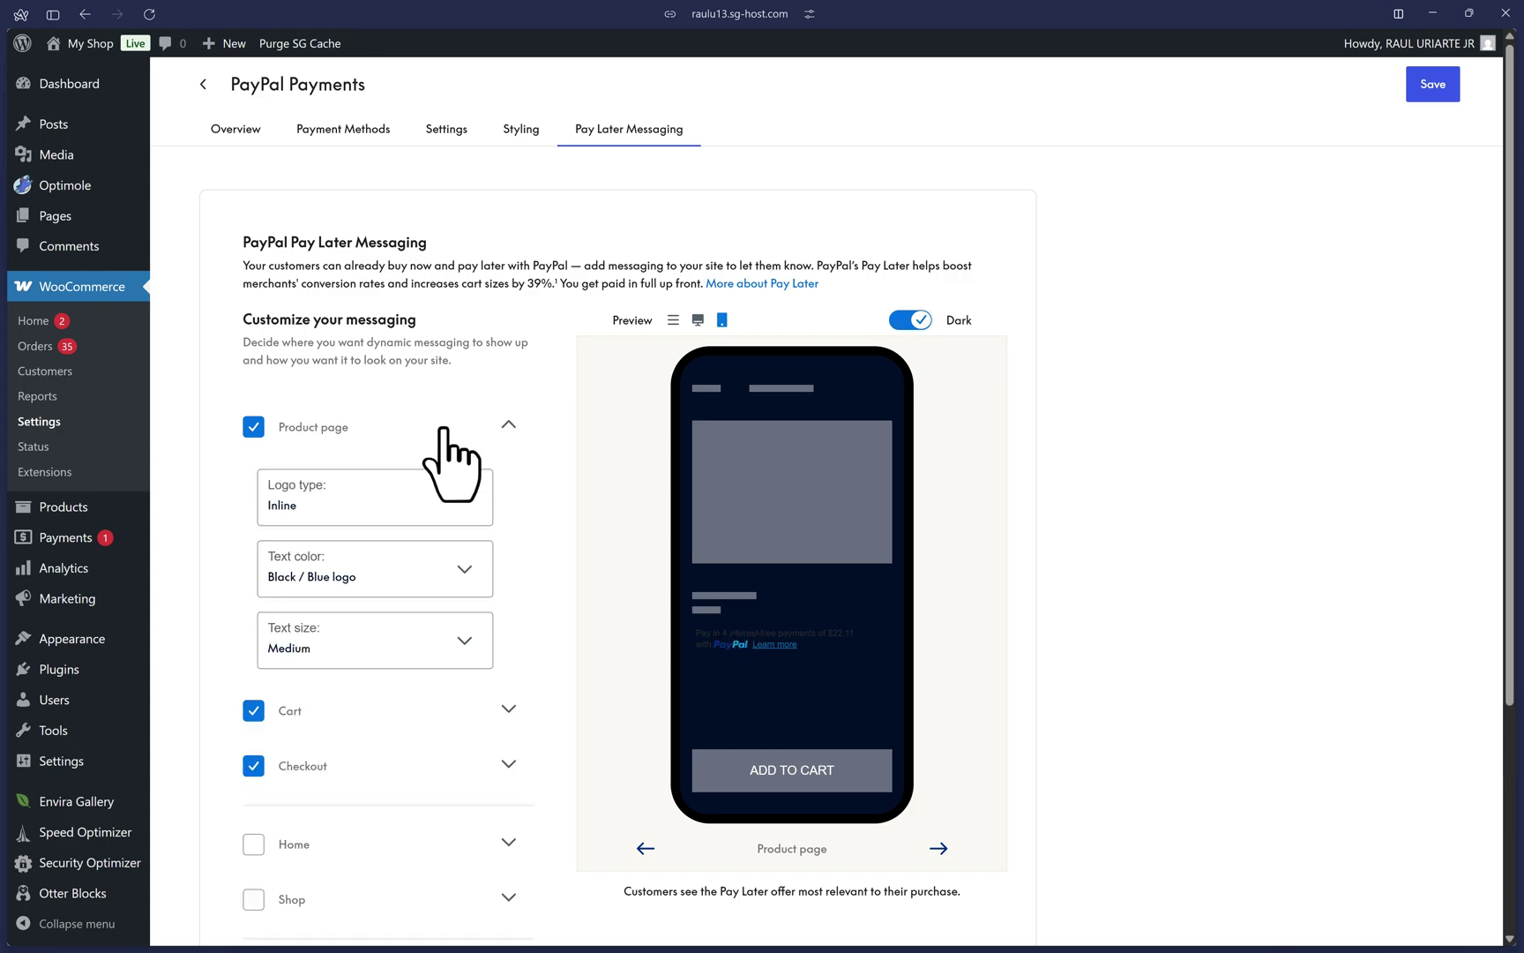
left_click(406, 587)
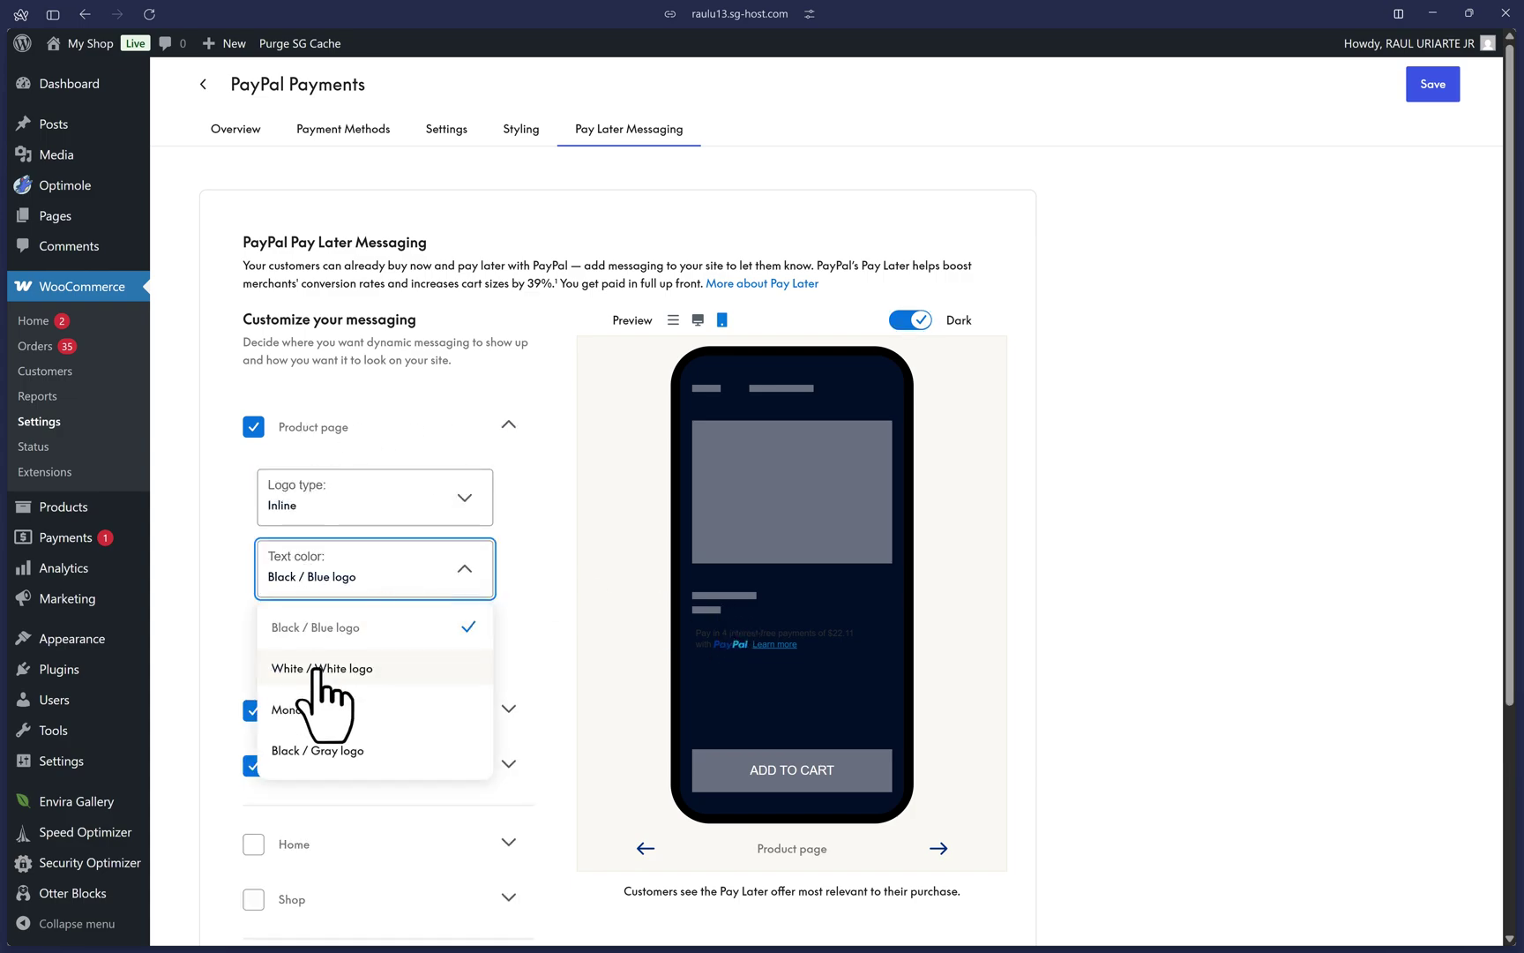
left_click(320, 668)
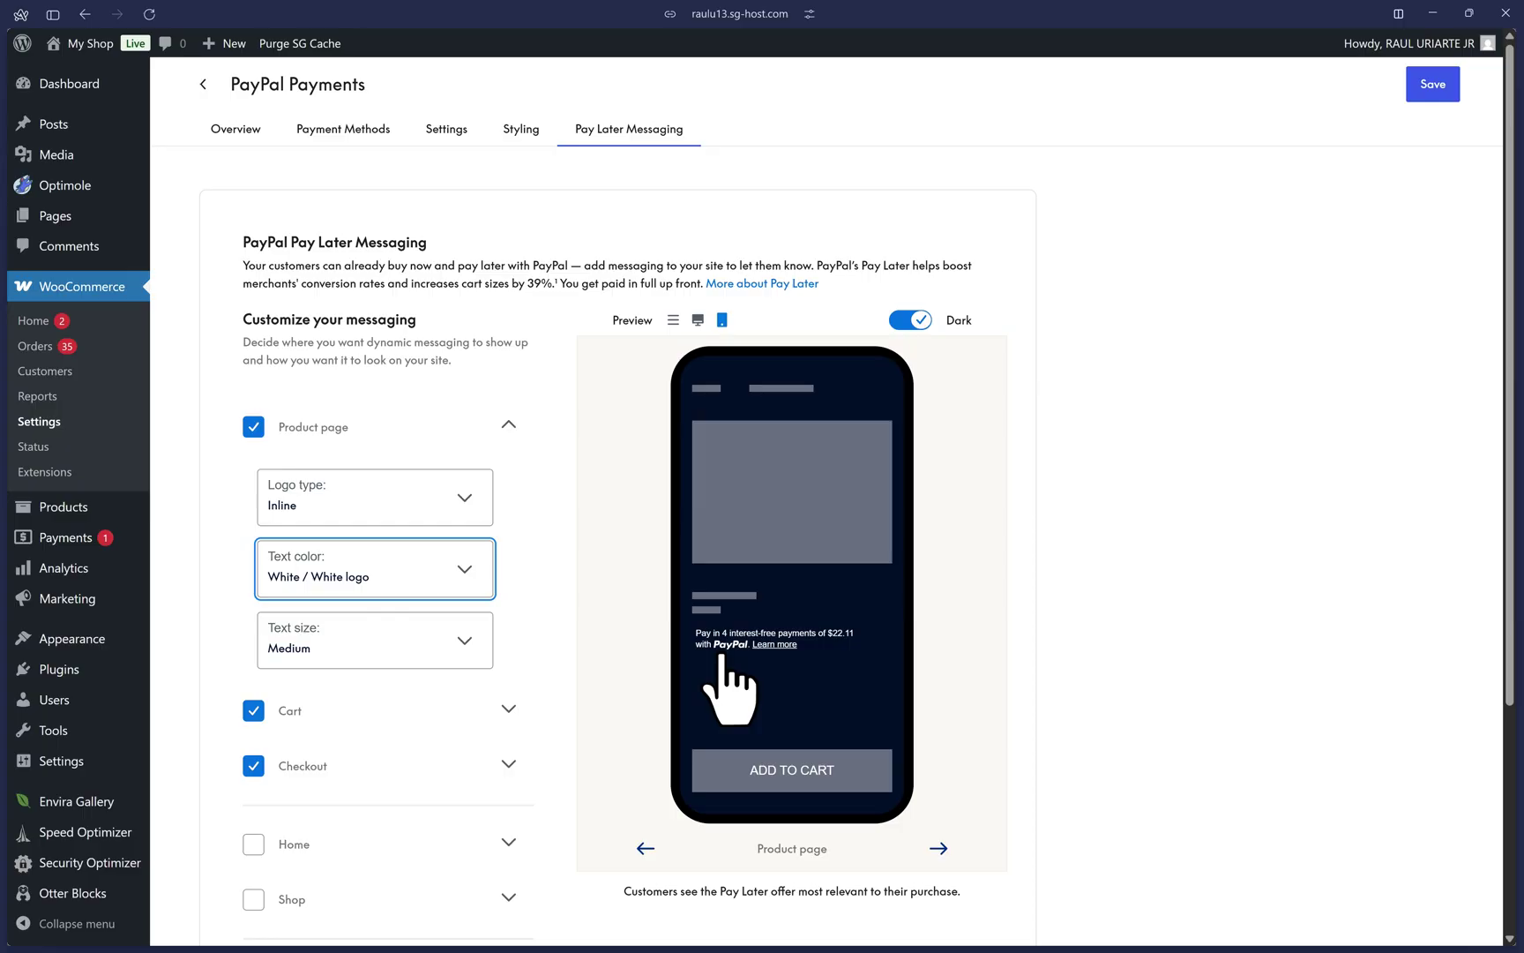
left_click(413, 590)
left_click(397, 627)
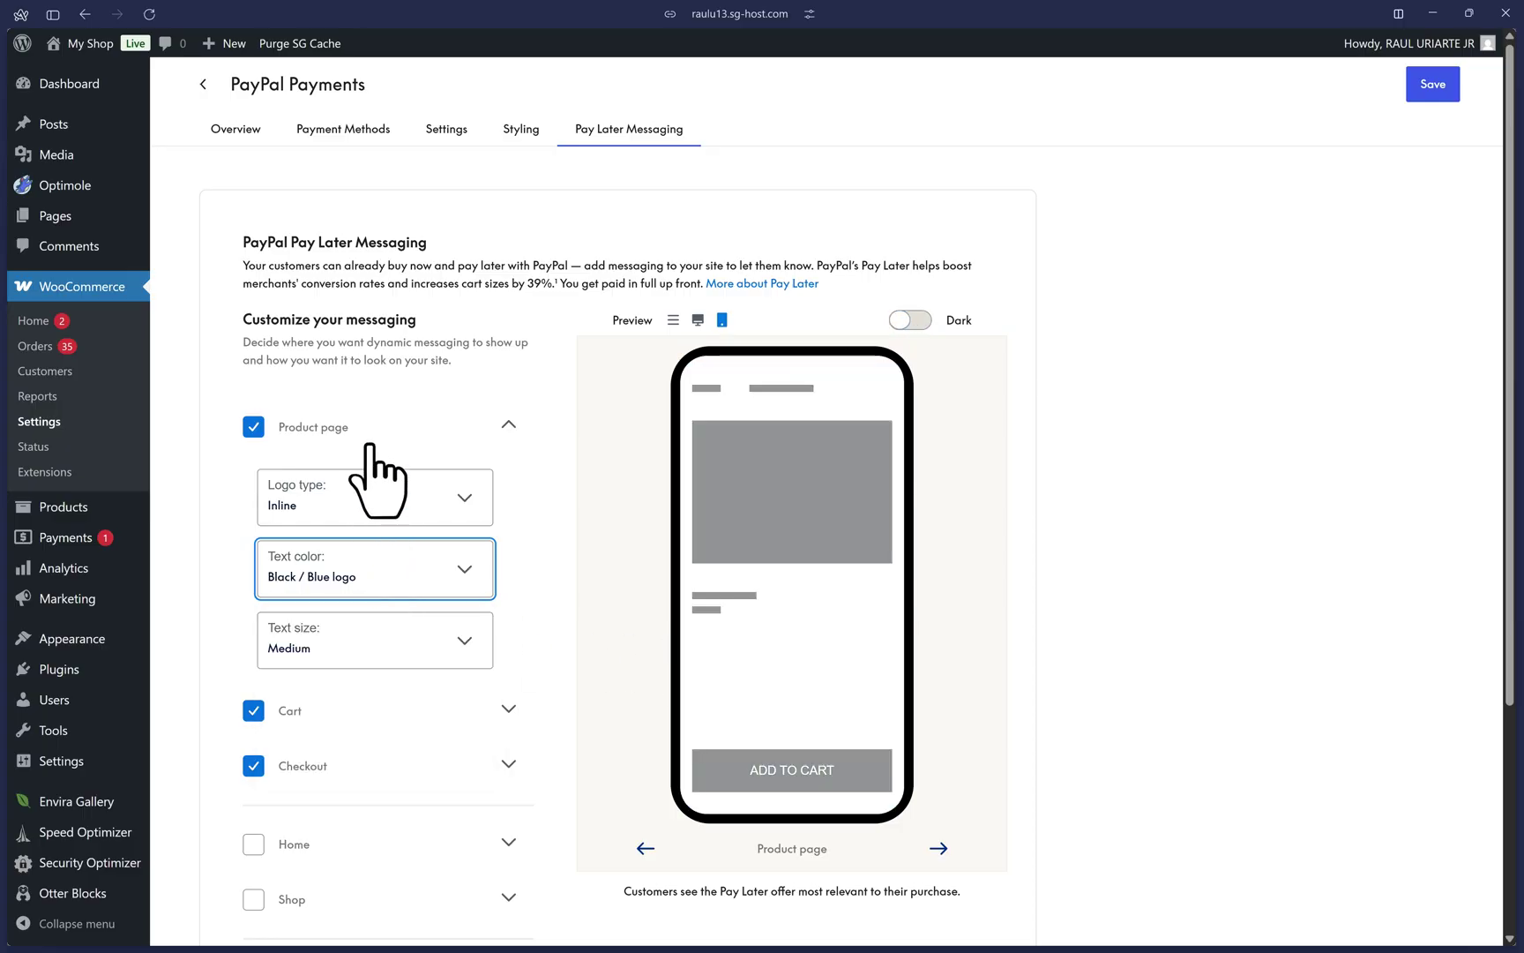
left_click(369, 444)
Enable Pay Later messaging on the Checkout and Home pages
scroll(671, 350, "down", 1)
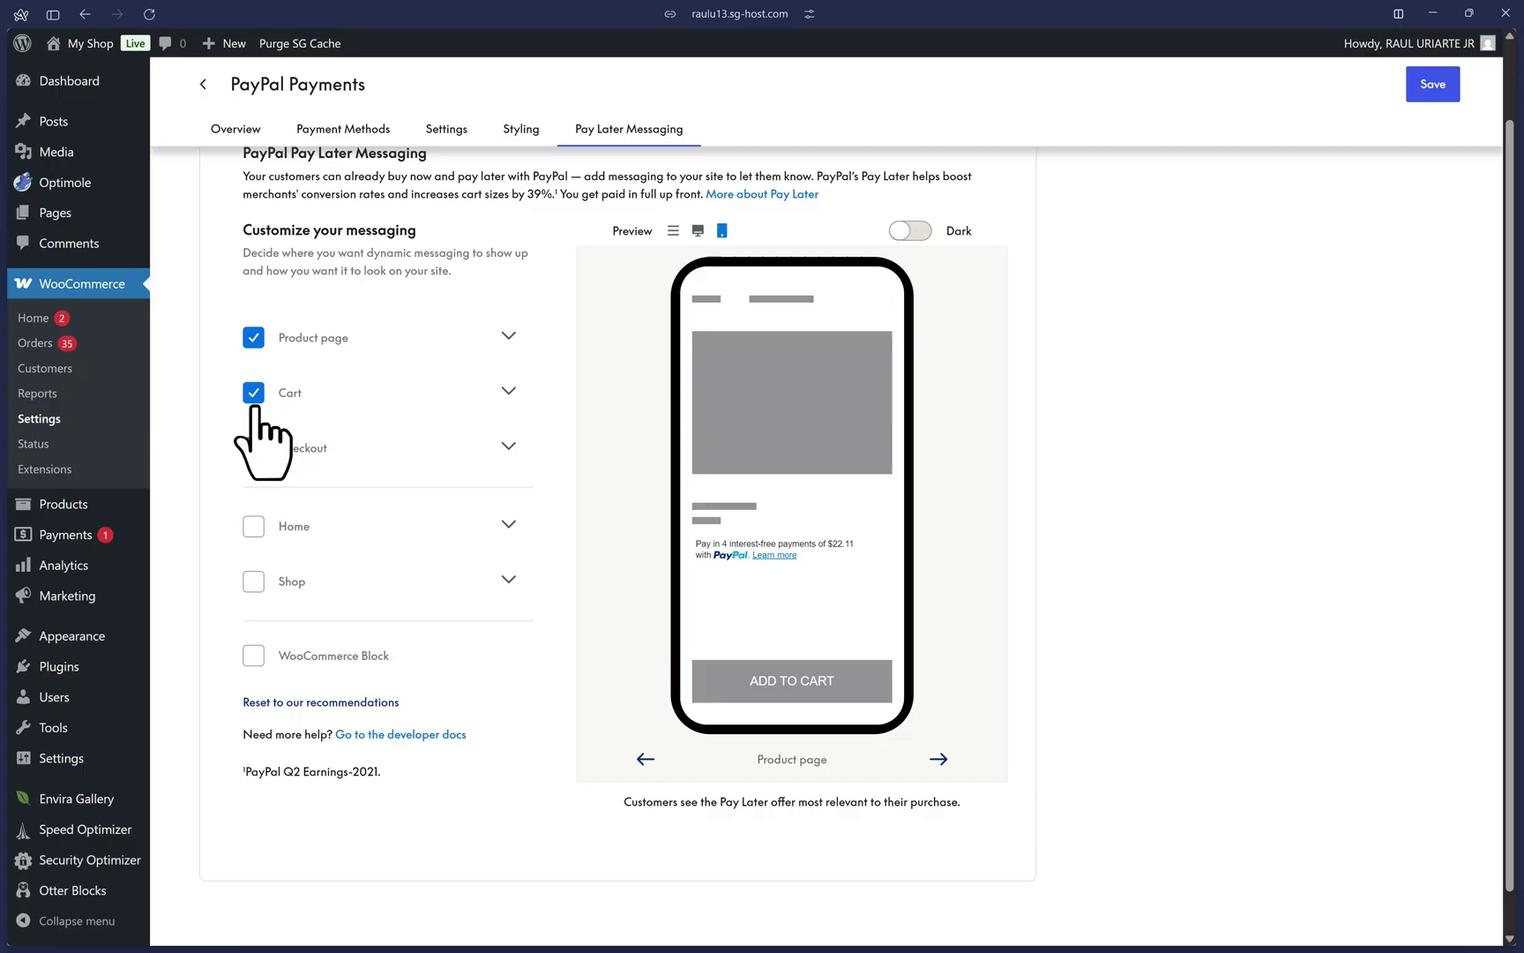
left_click(253, 448)
left_click(253, 526)
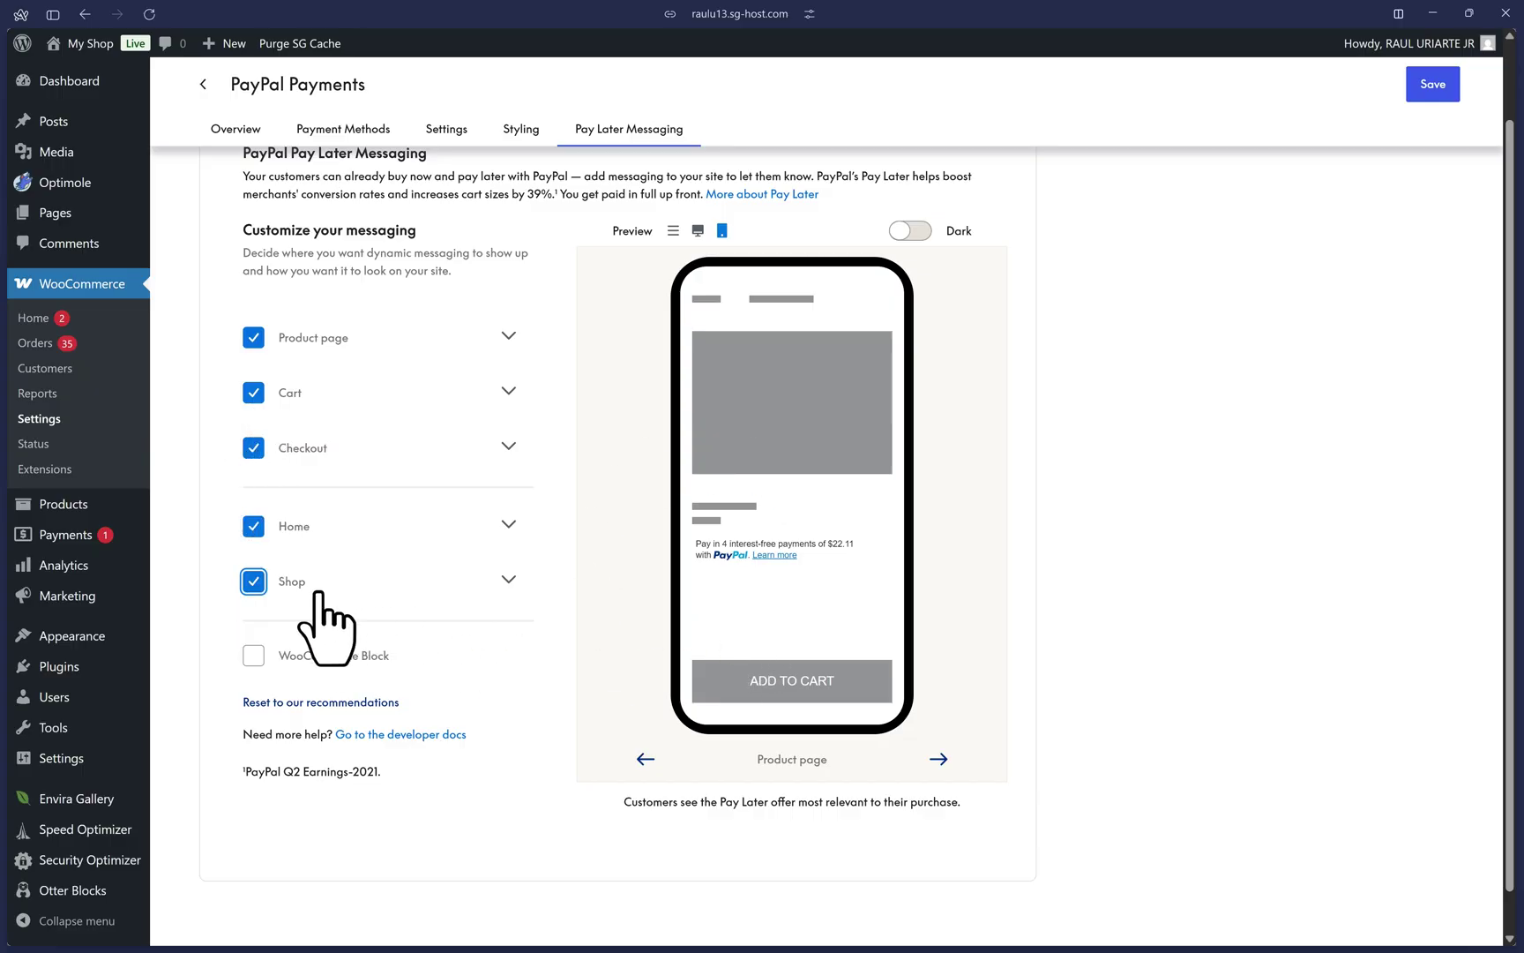
Save the Pay Later settings and launch the 'Register Domain for Apple Pay' task from Overview
left_click(1416, 96)
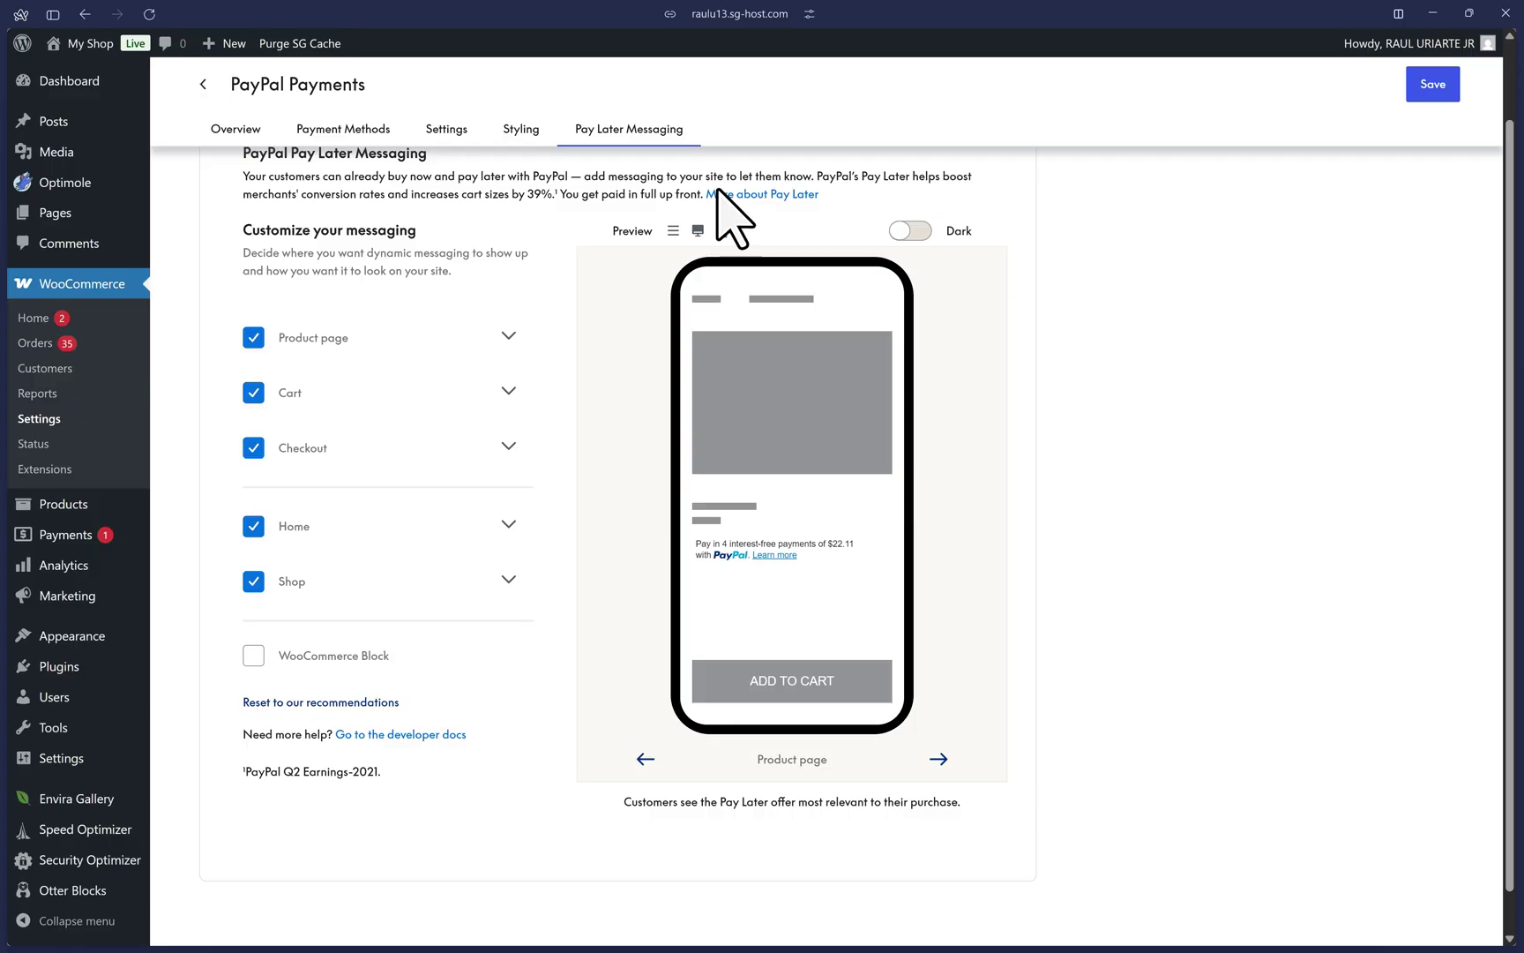
left_click(231, 129)
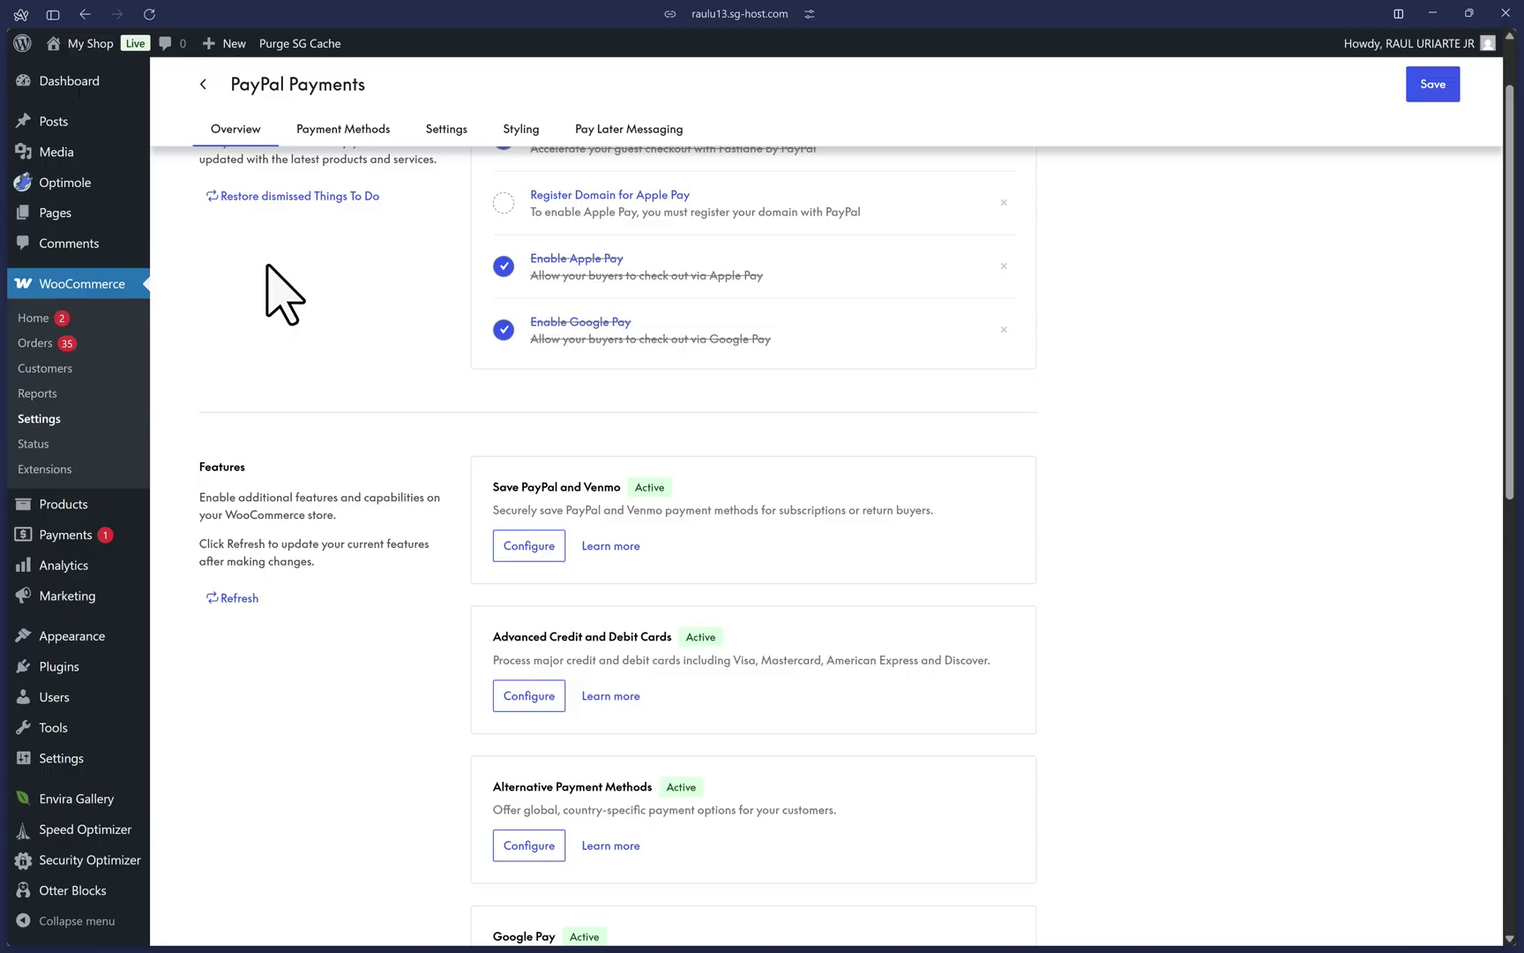
scroll(286, 318, "up", 1)
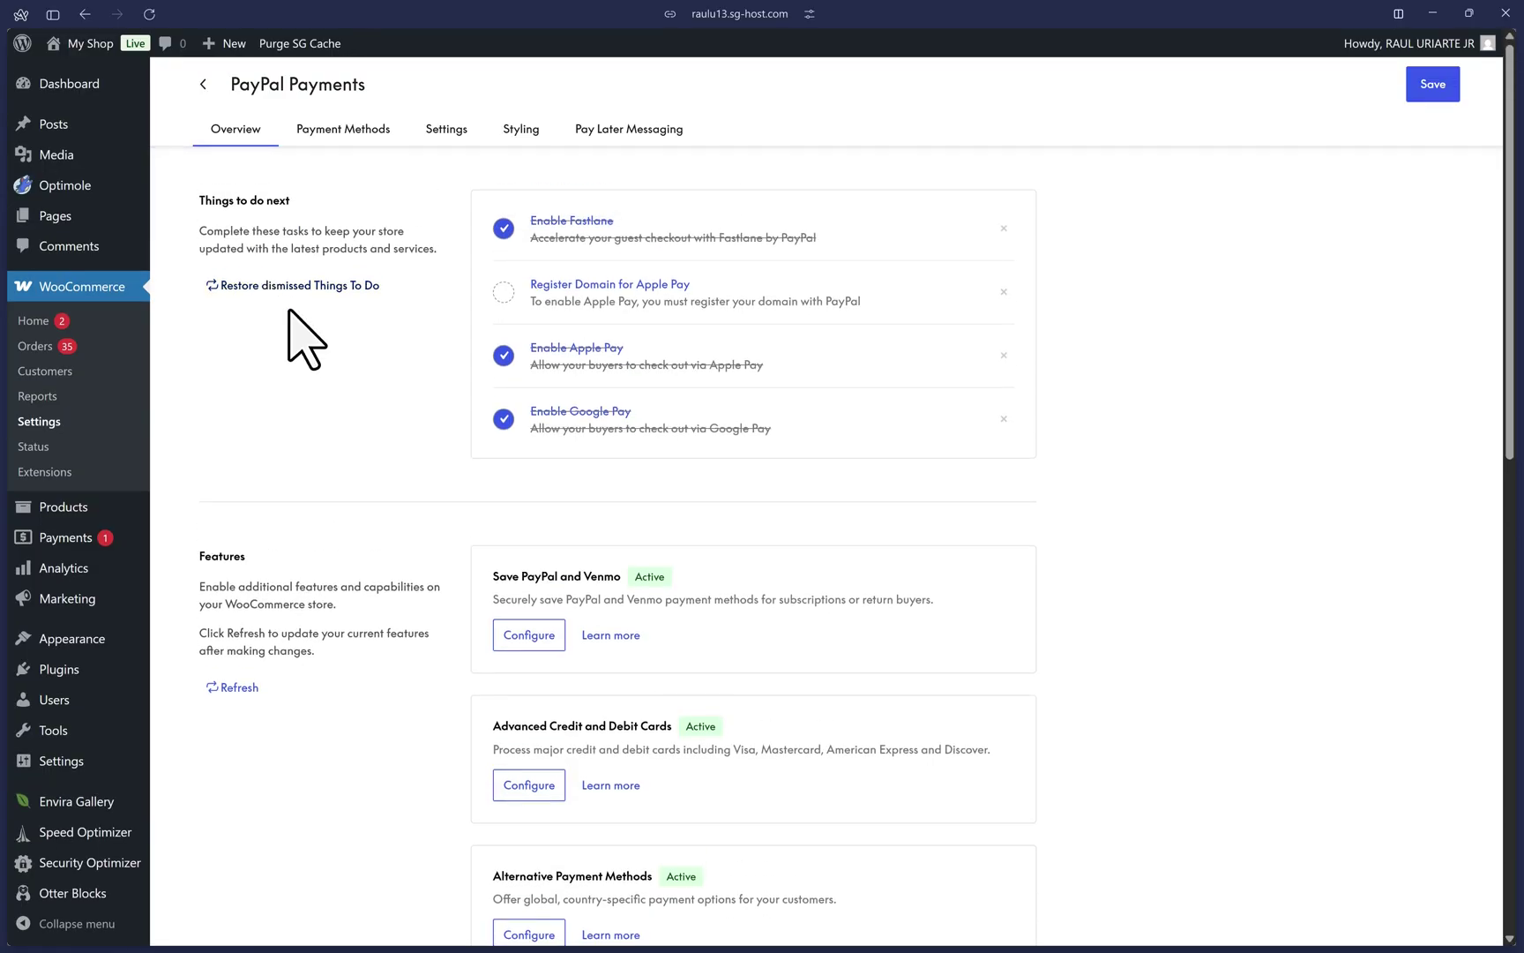
left_click(634, 291)
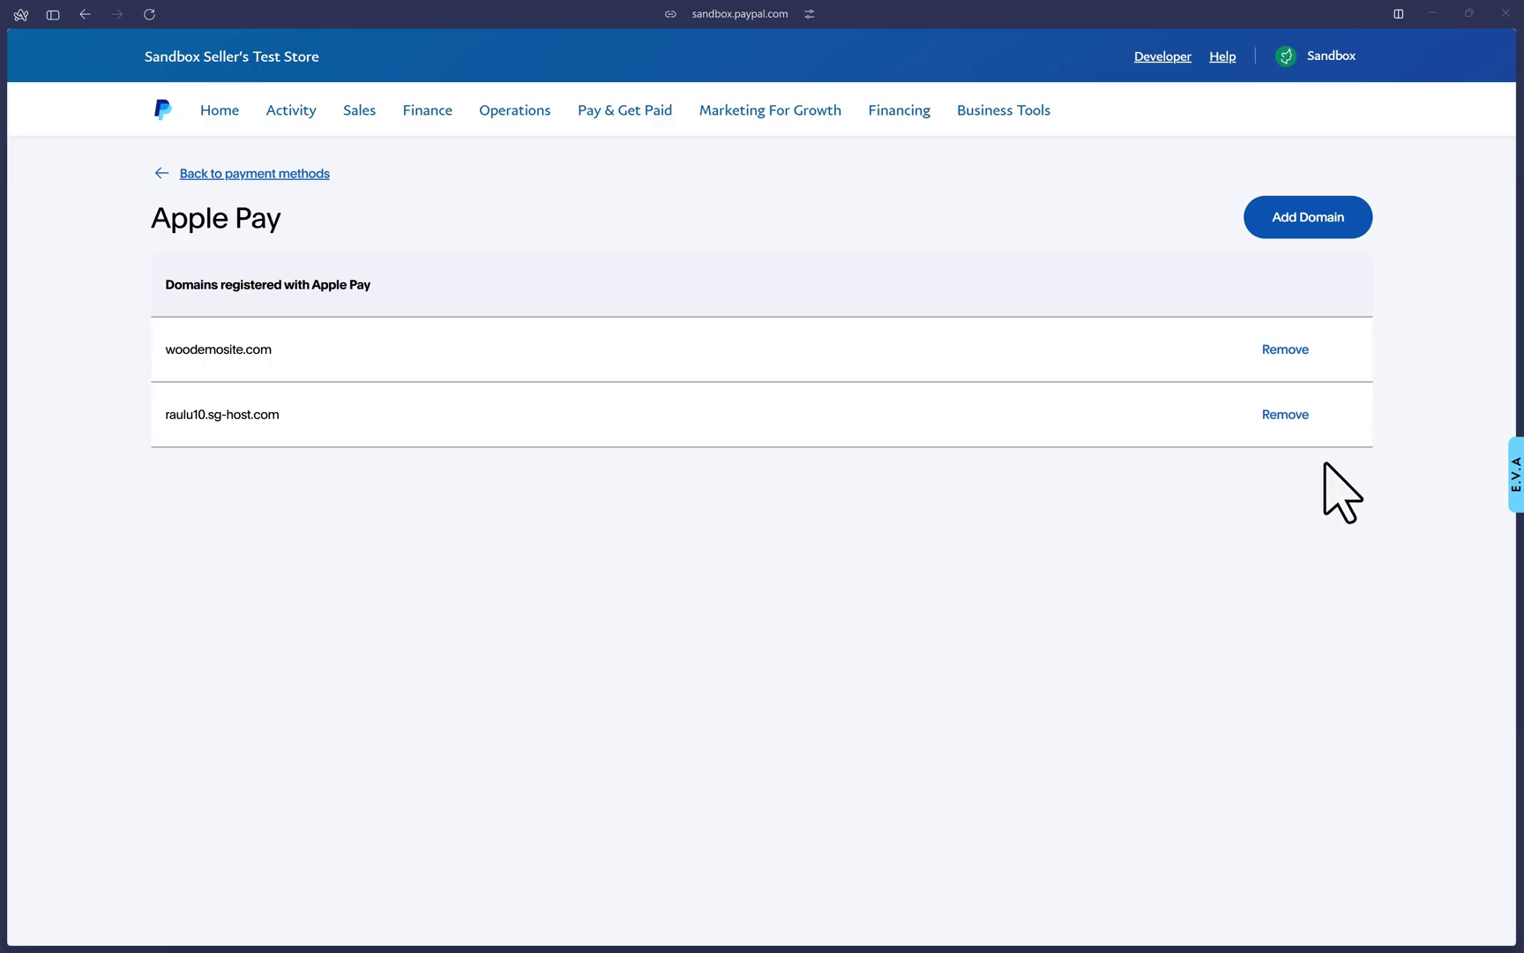
Add a new Apple Pay domain, replacing the example website with mywebsitedomainhere.com
left_click(1311, 223)
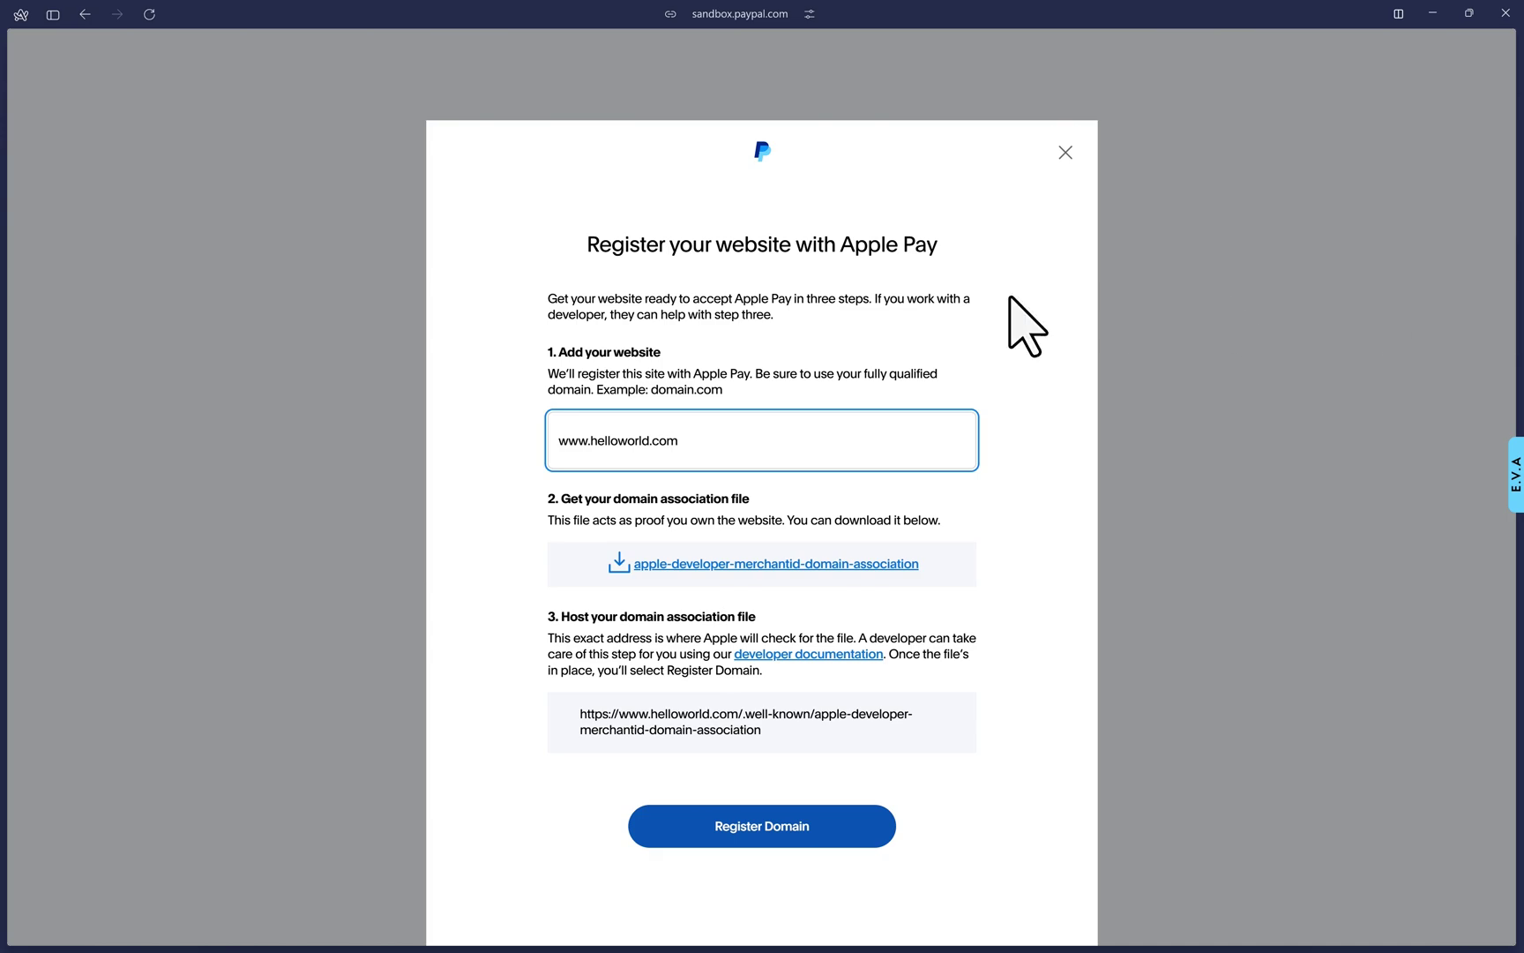
left_click_drag(565, 338, 670, 354)
left_click_drag(770, 445, 509, 438)
type("my")
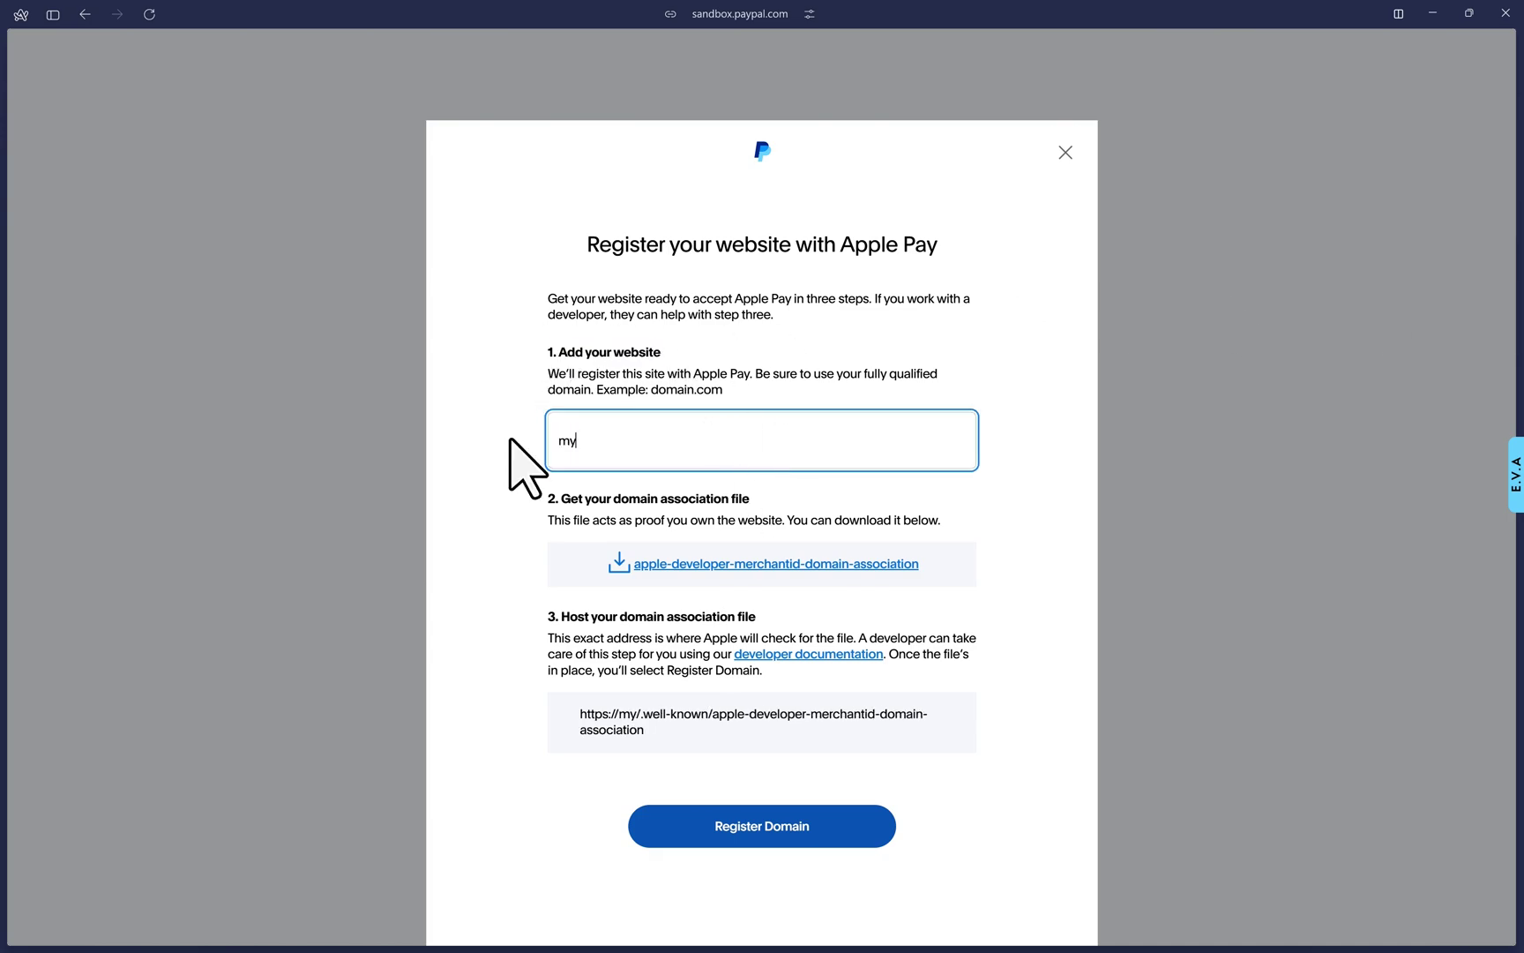
type("websitedomainhere.com")
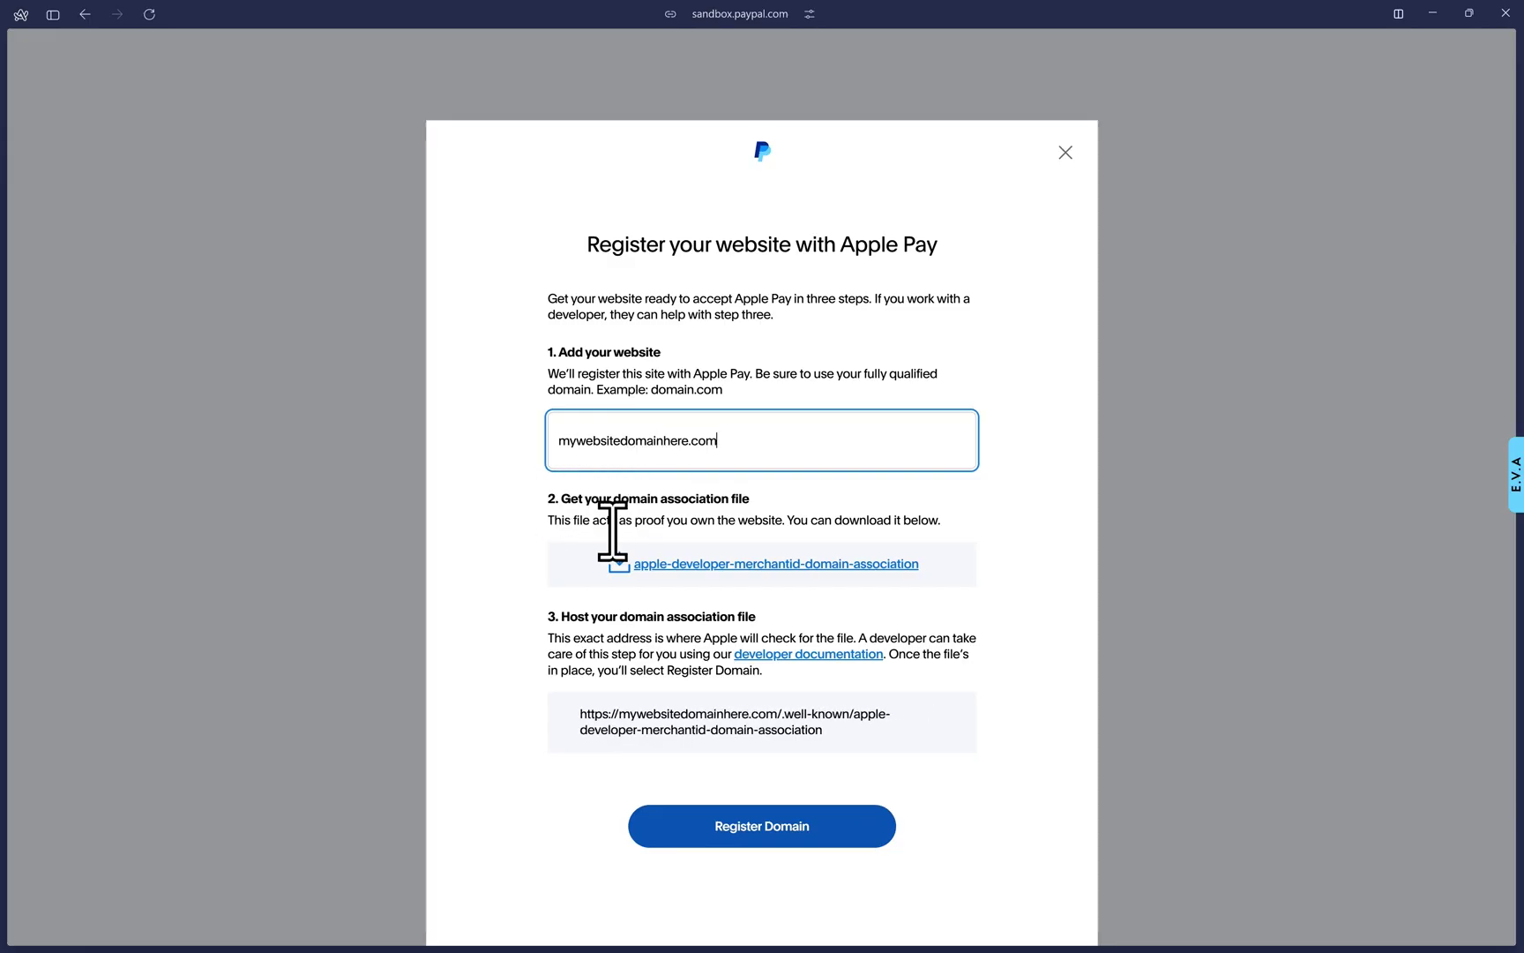
Download the apple-developer-merchantid-domain-association file and review its .well-known hosting path
left_click(731, 566)
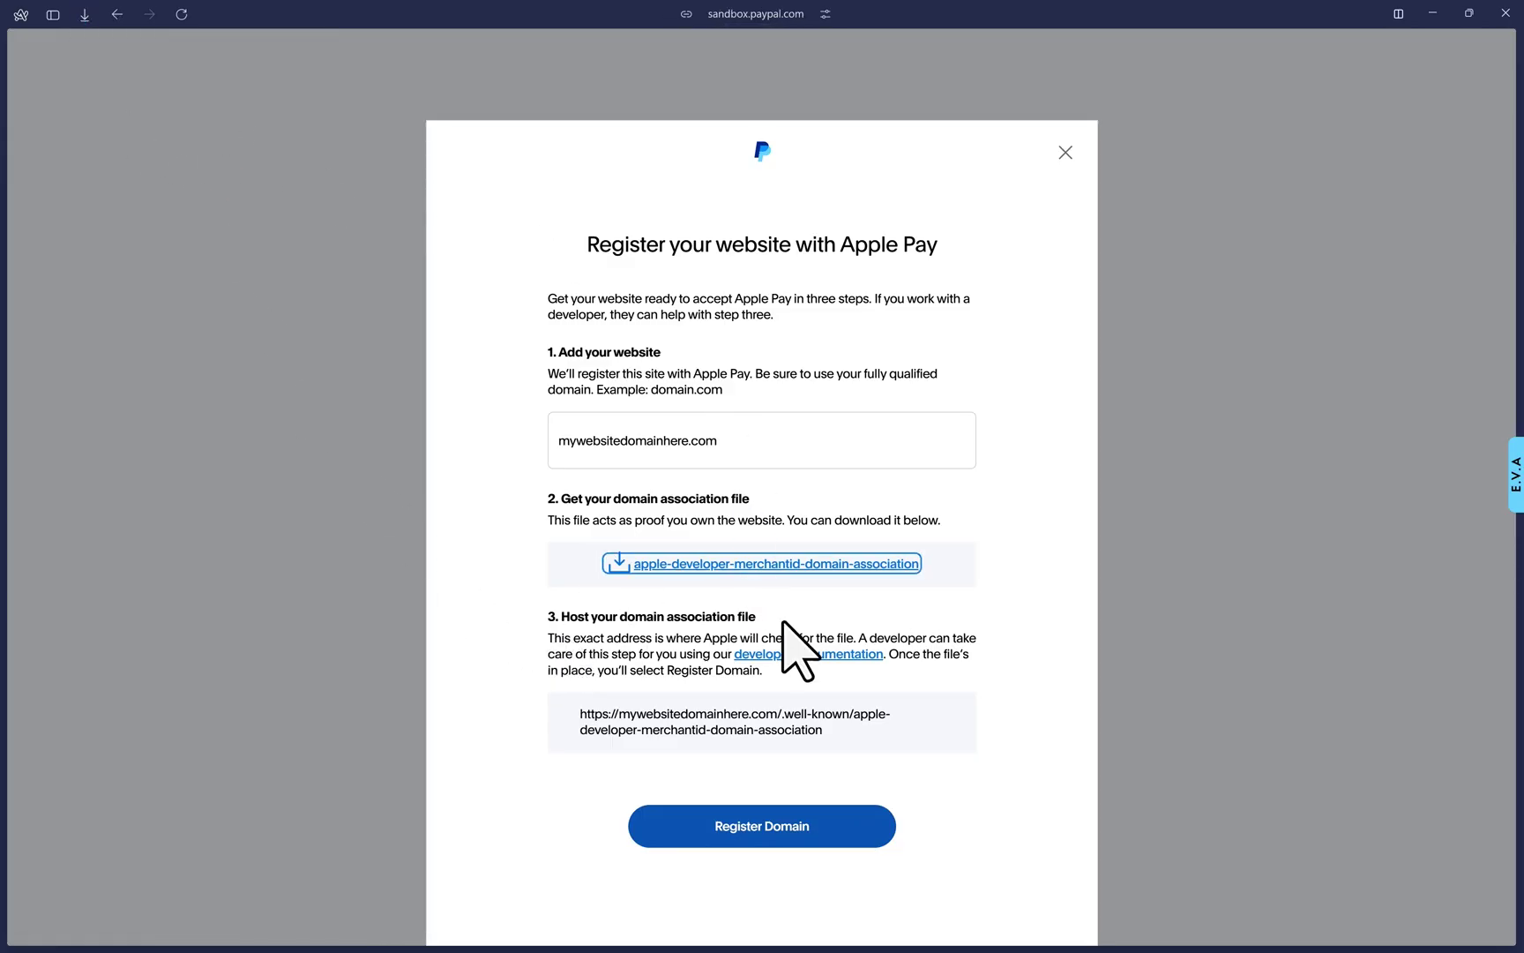
left_click_drag(585, 719, 777, 719)
left_click(780, 719)
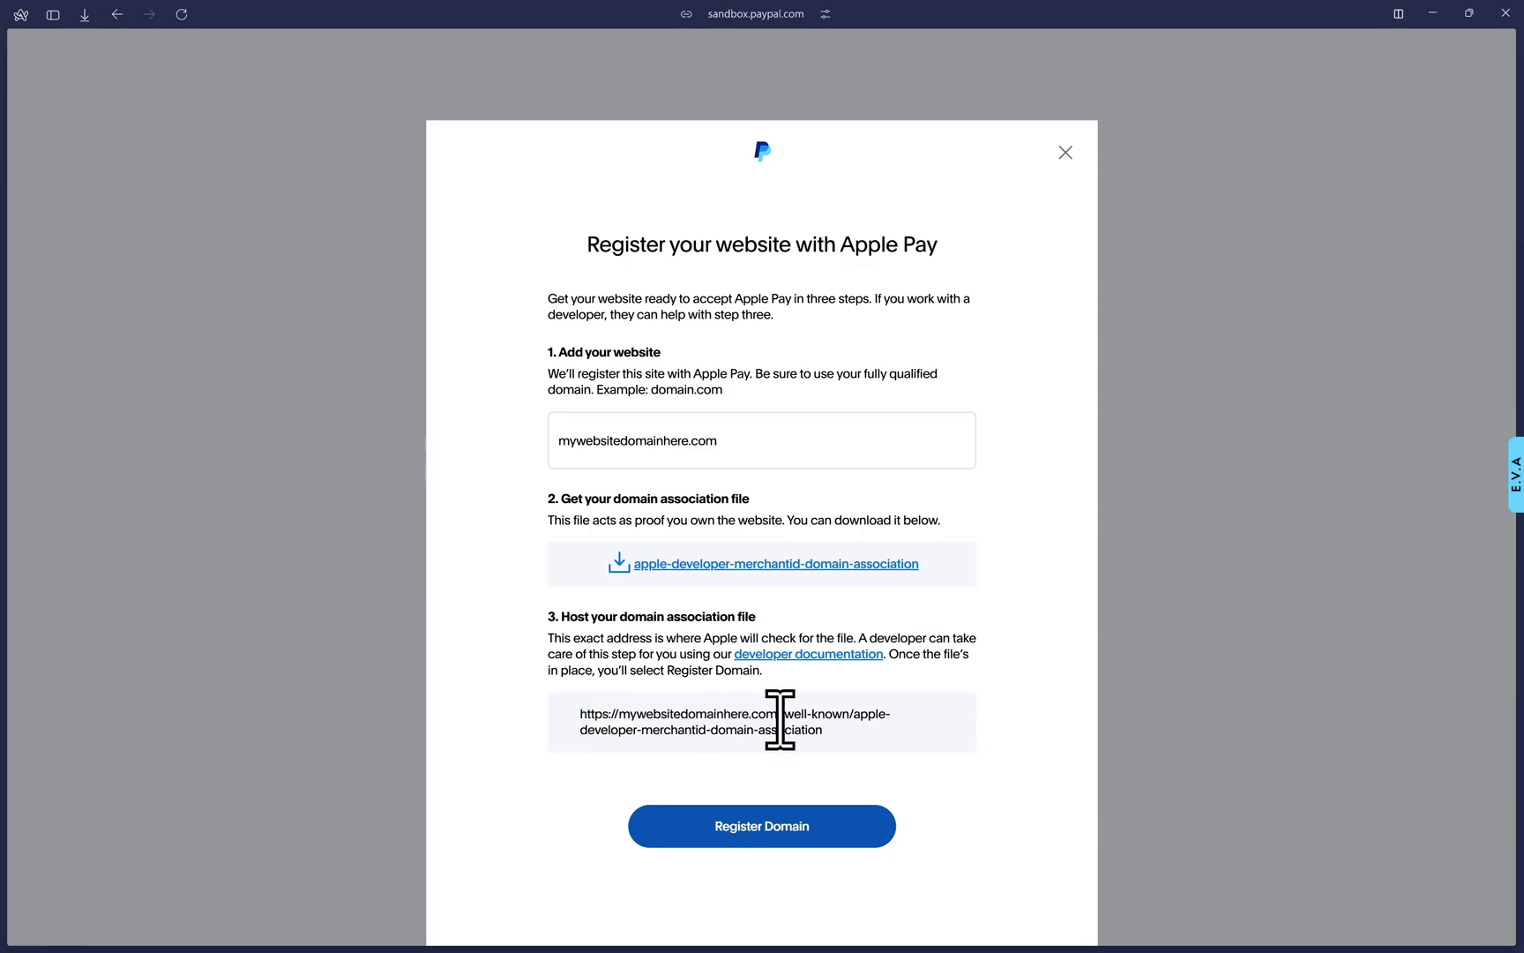
left_click_drag(783, 719, 848, 719)
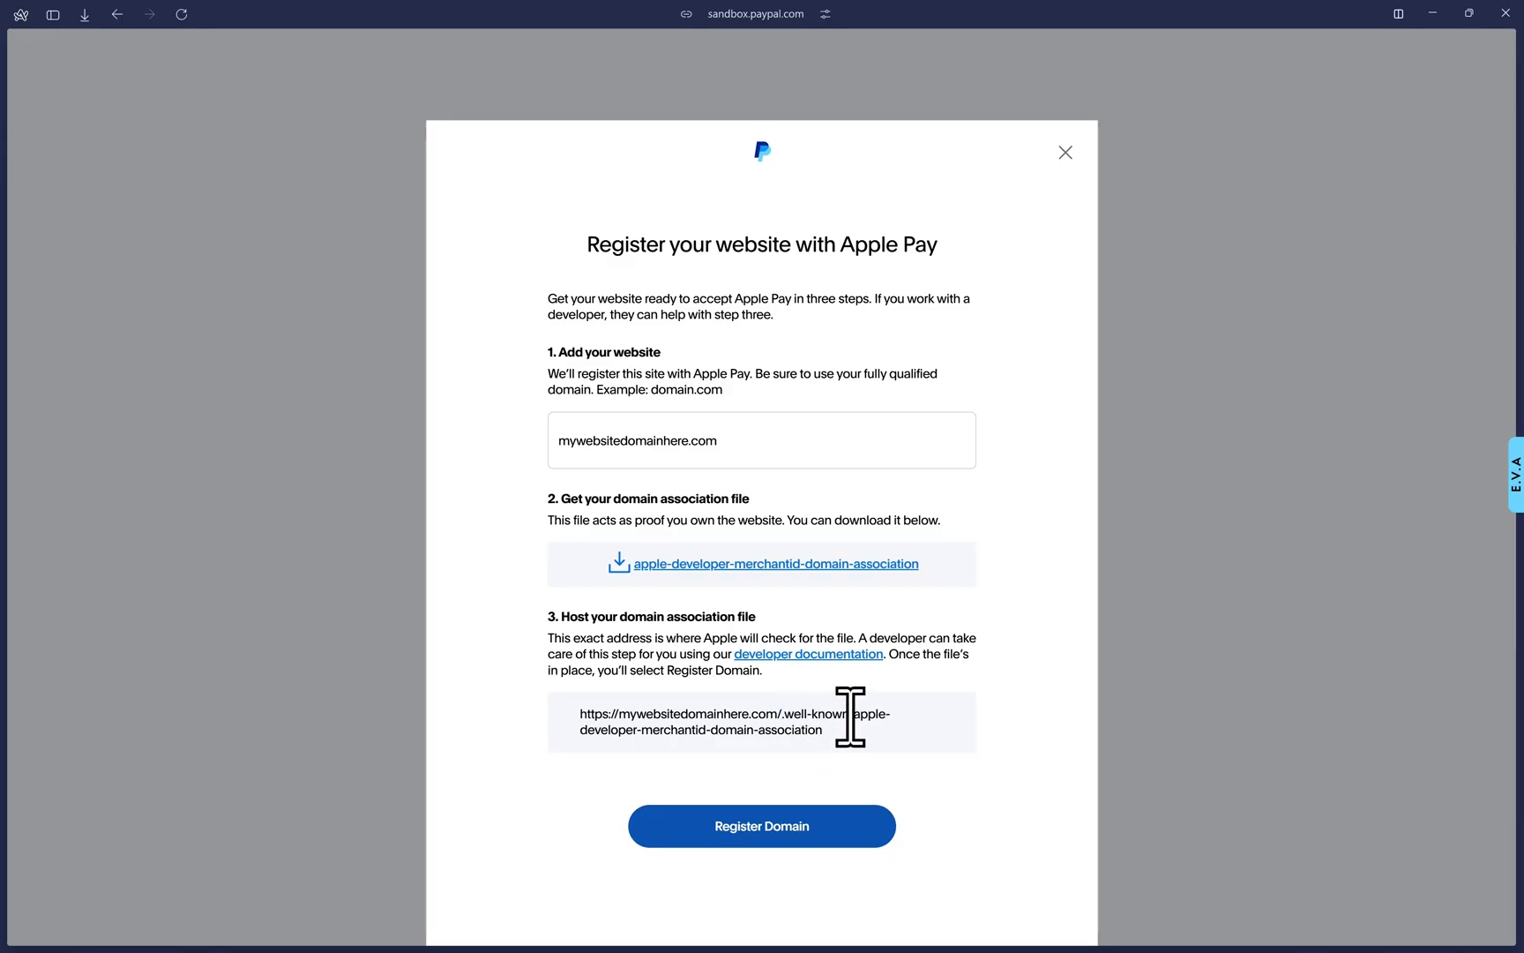
left_click_drag(852, 716, 853, 732)
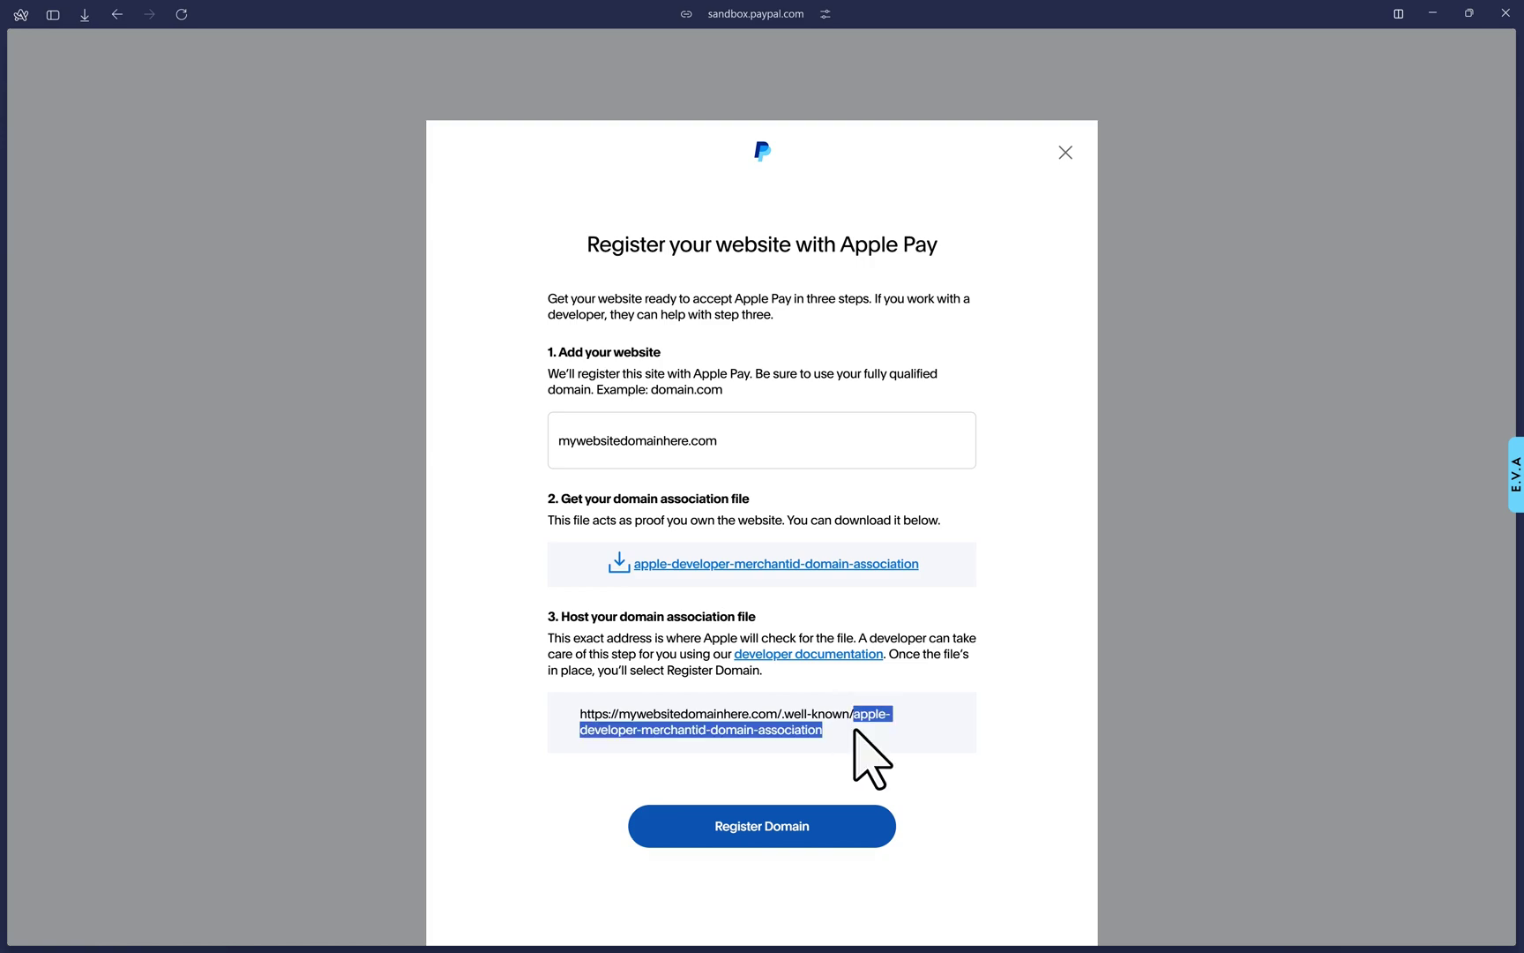
left_click(854, 736)
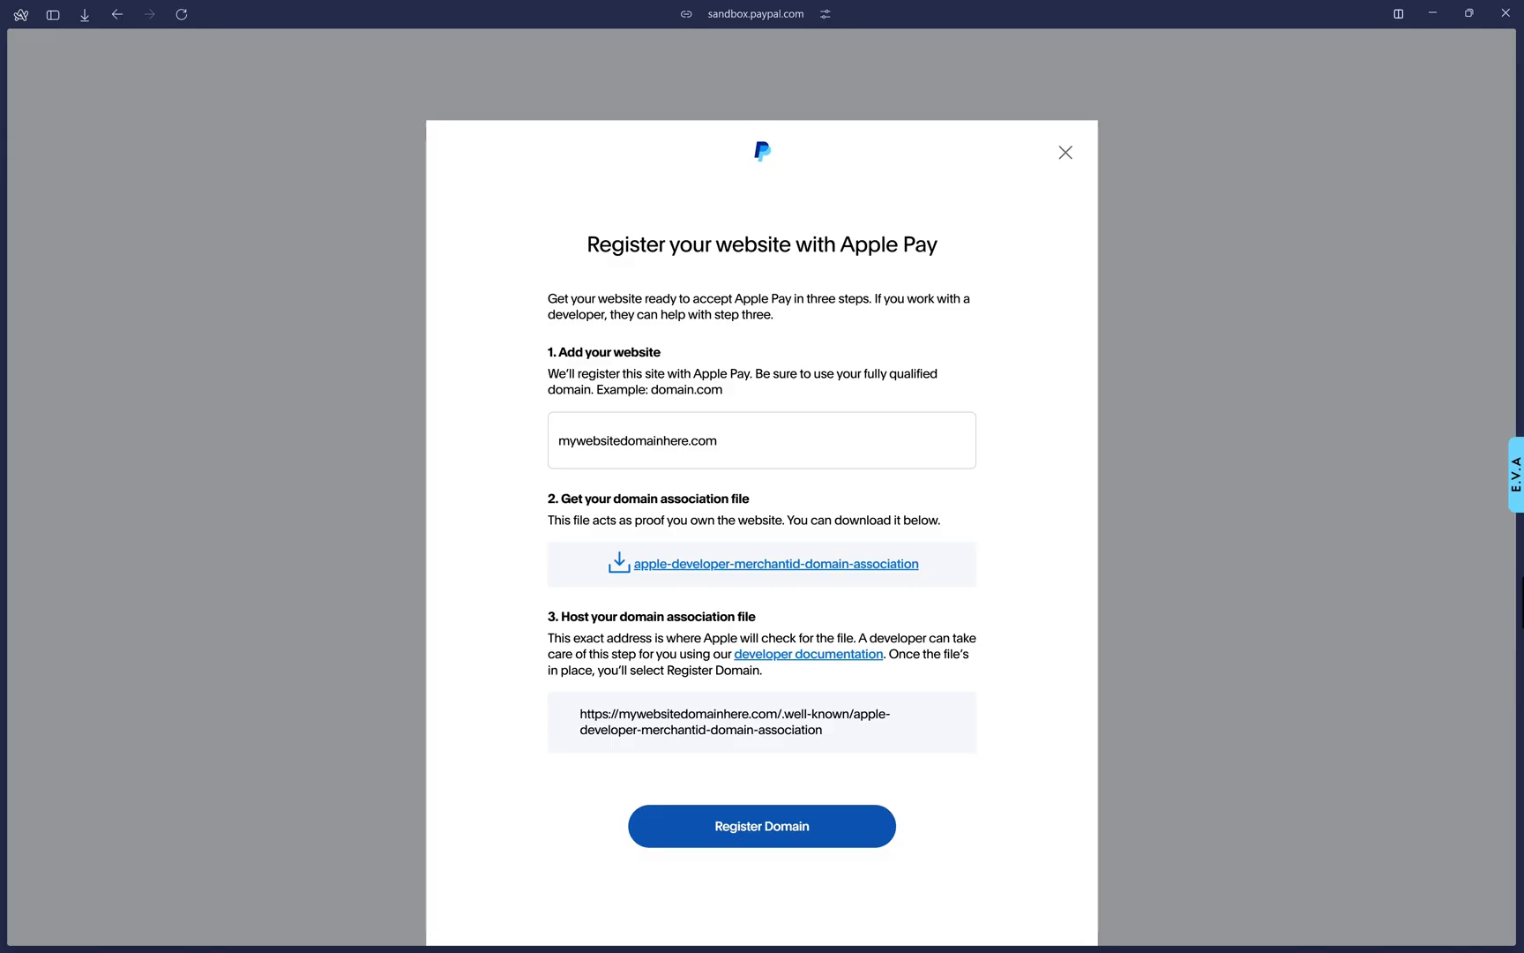
In File Manager, select the association file inside public_html/.well-known
key("ctrl+Tab")
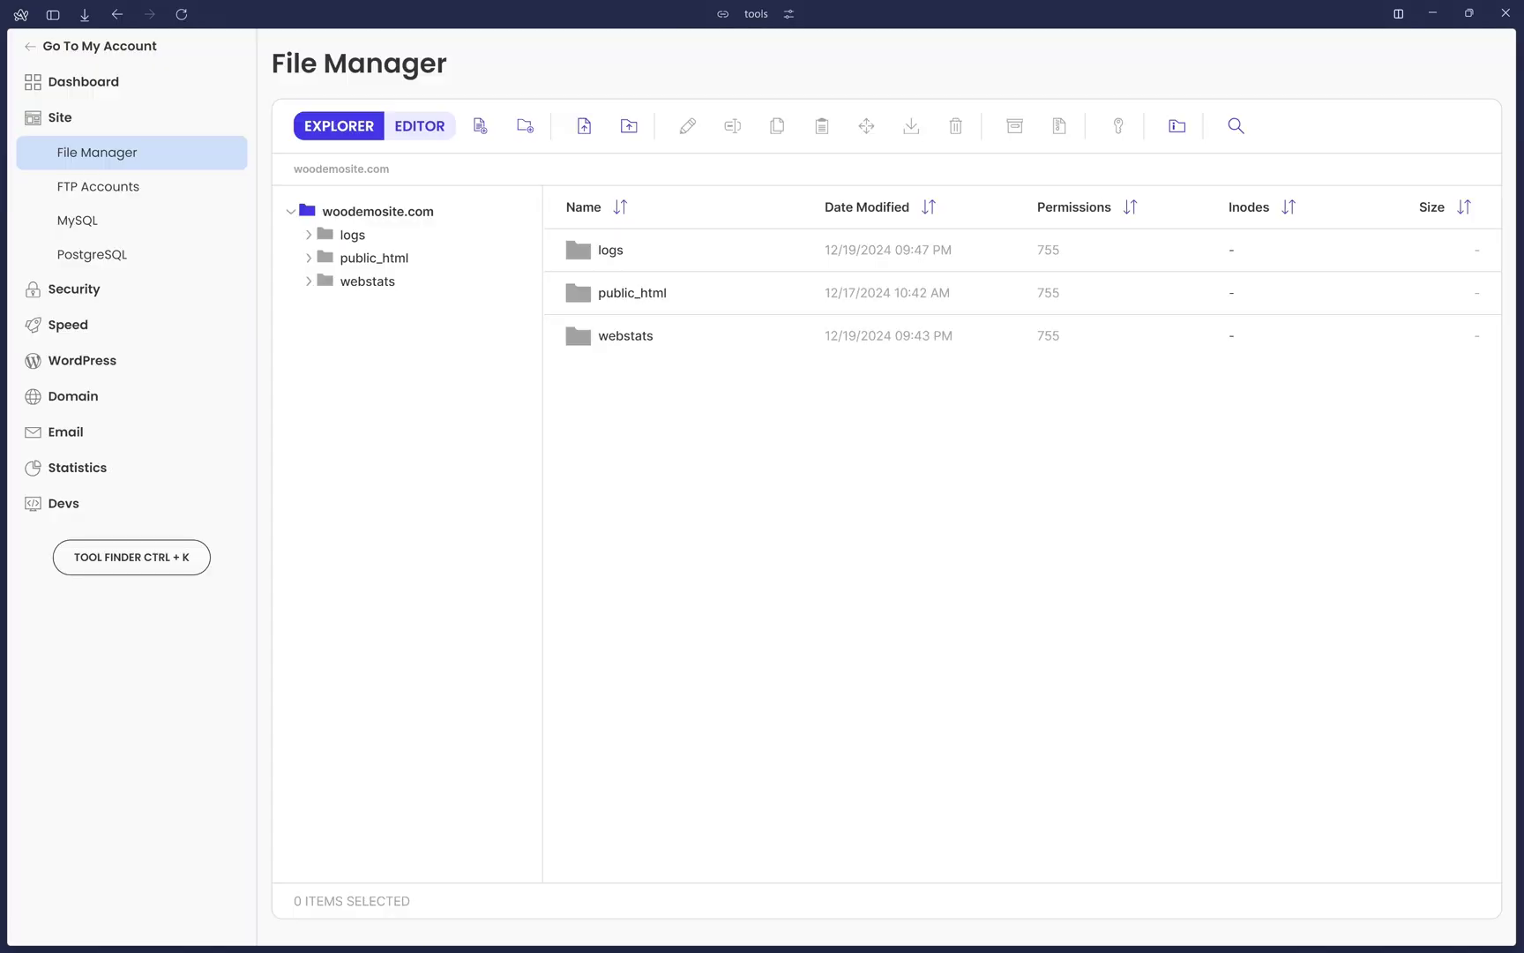
left_click(364, 260)
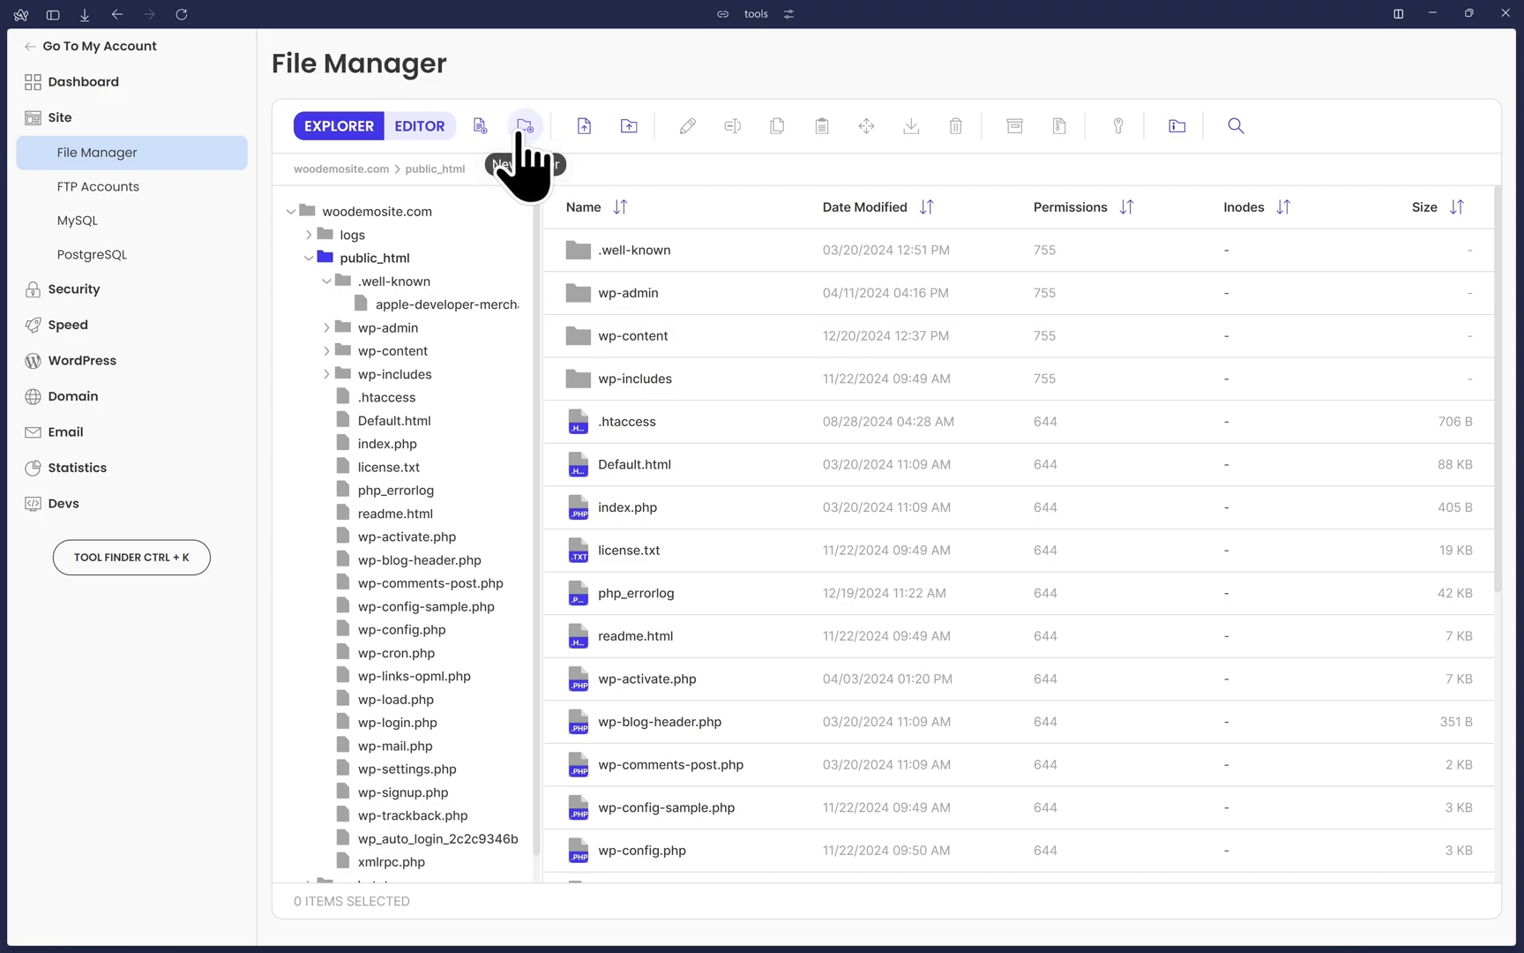
double_click(620, 252)
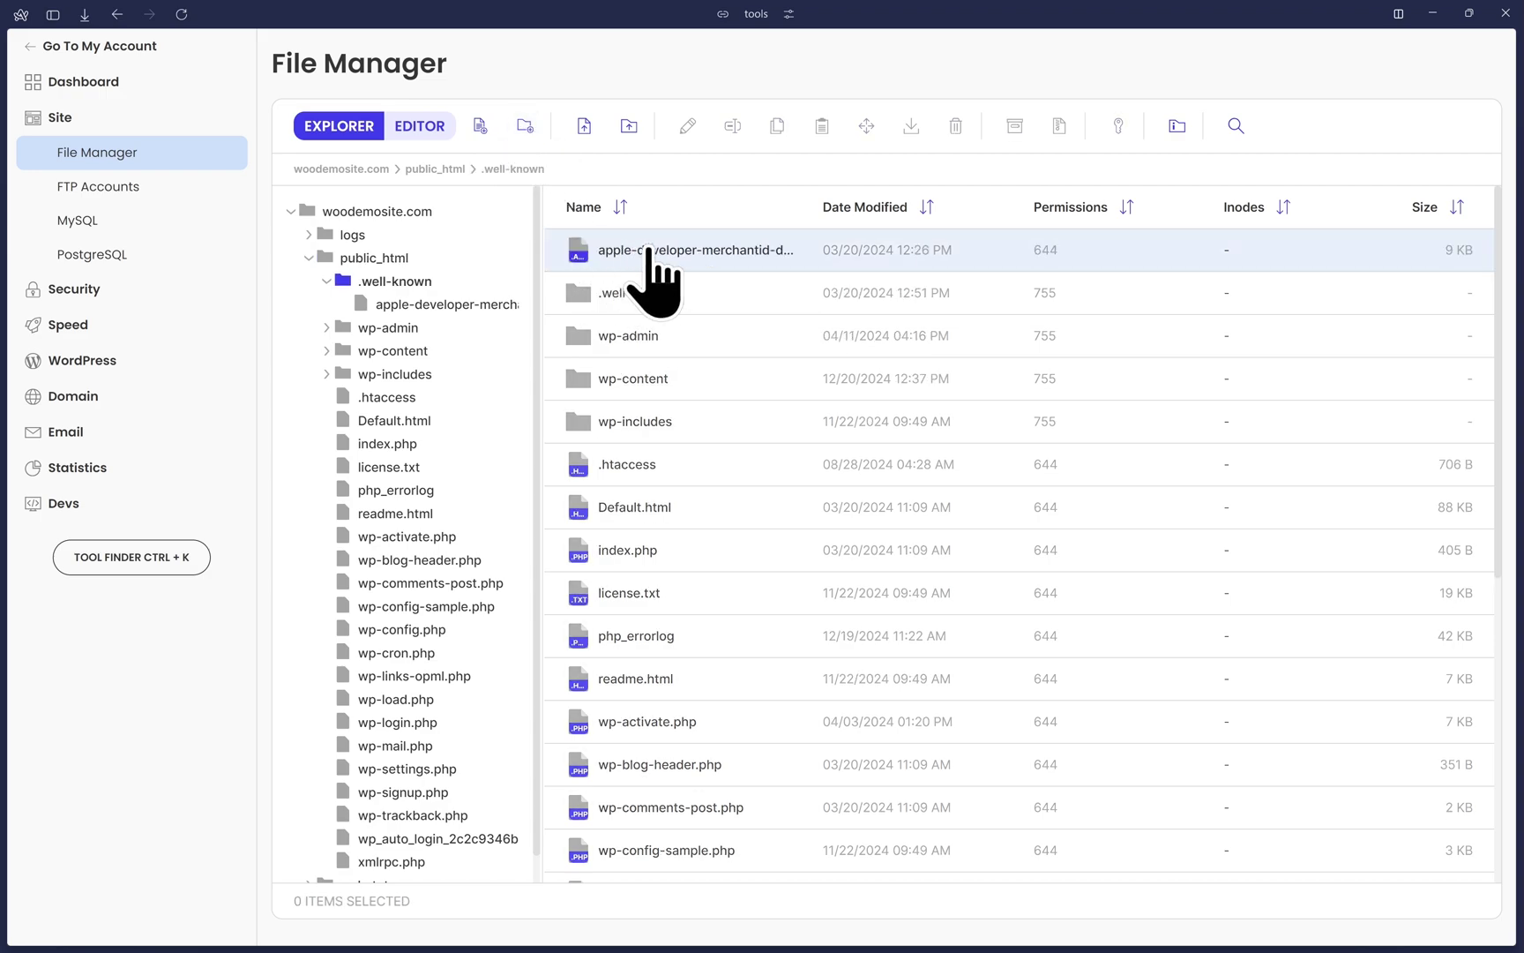
left_click(743, 254)
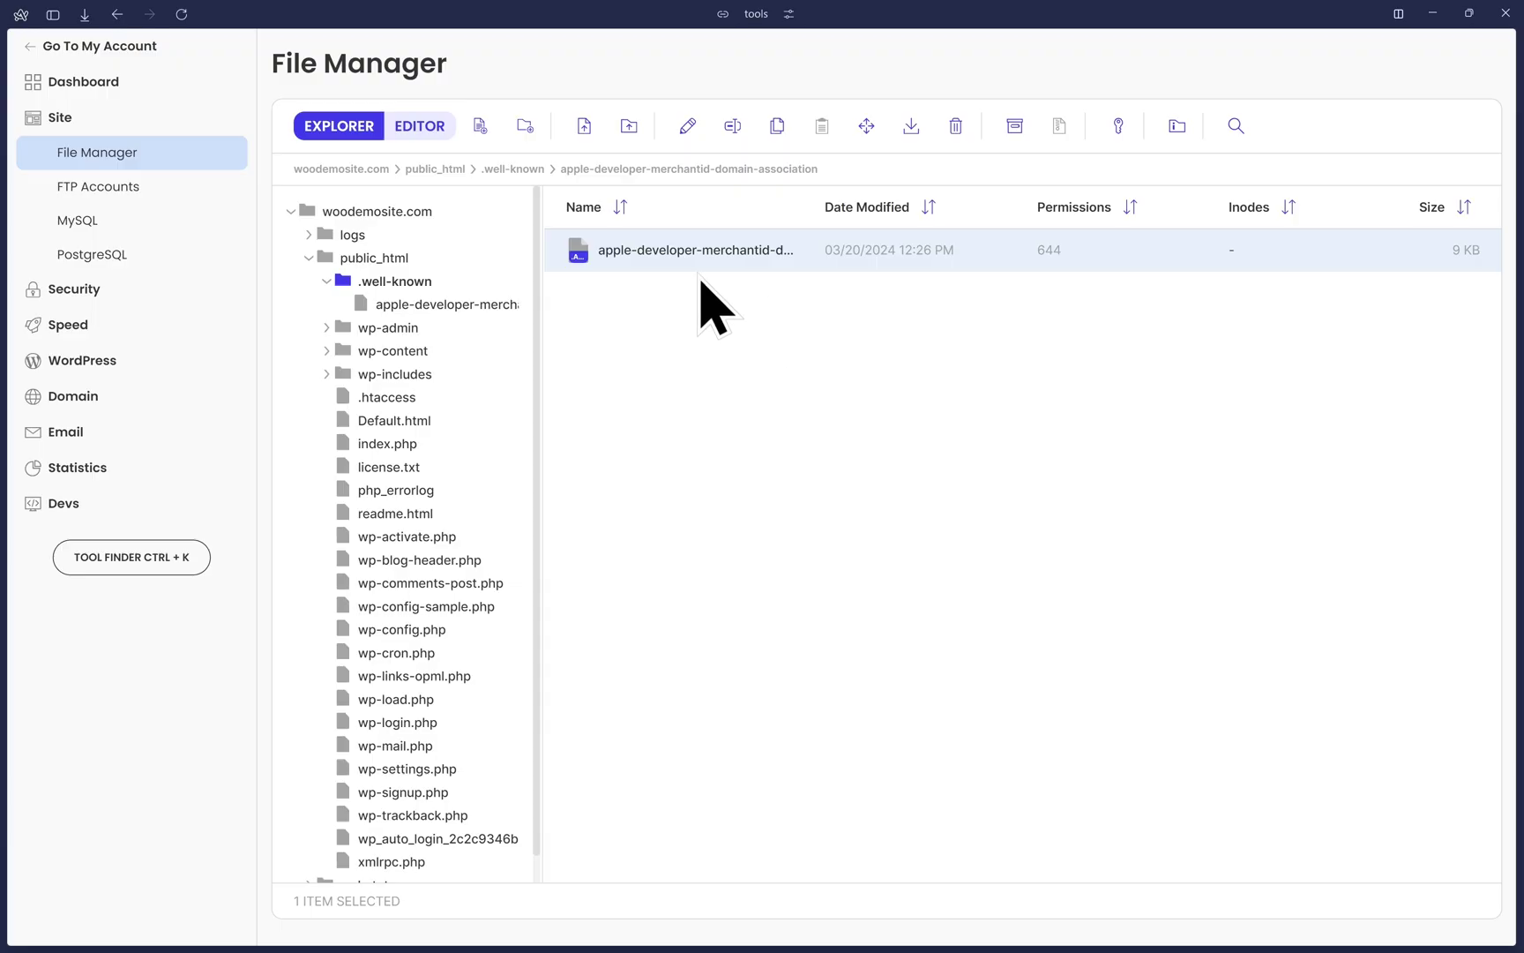
Review the association file's Change Permissions and Rename options, cancelling both without changes
right_click(693, 250)
left_click(799, 476)
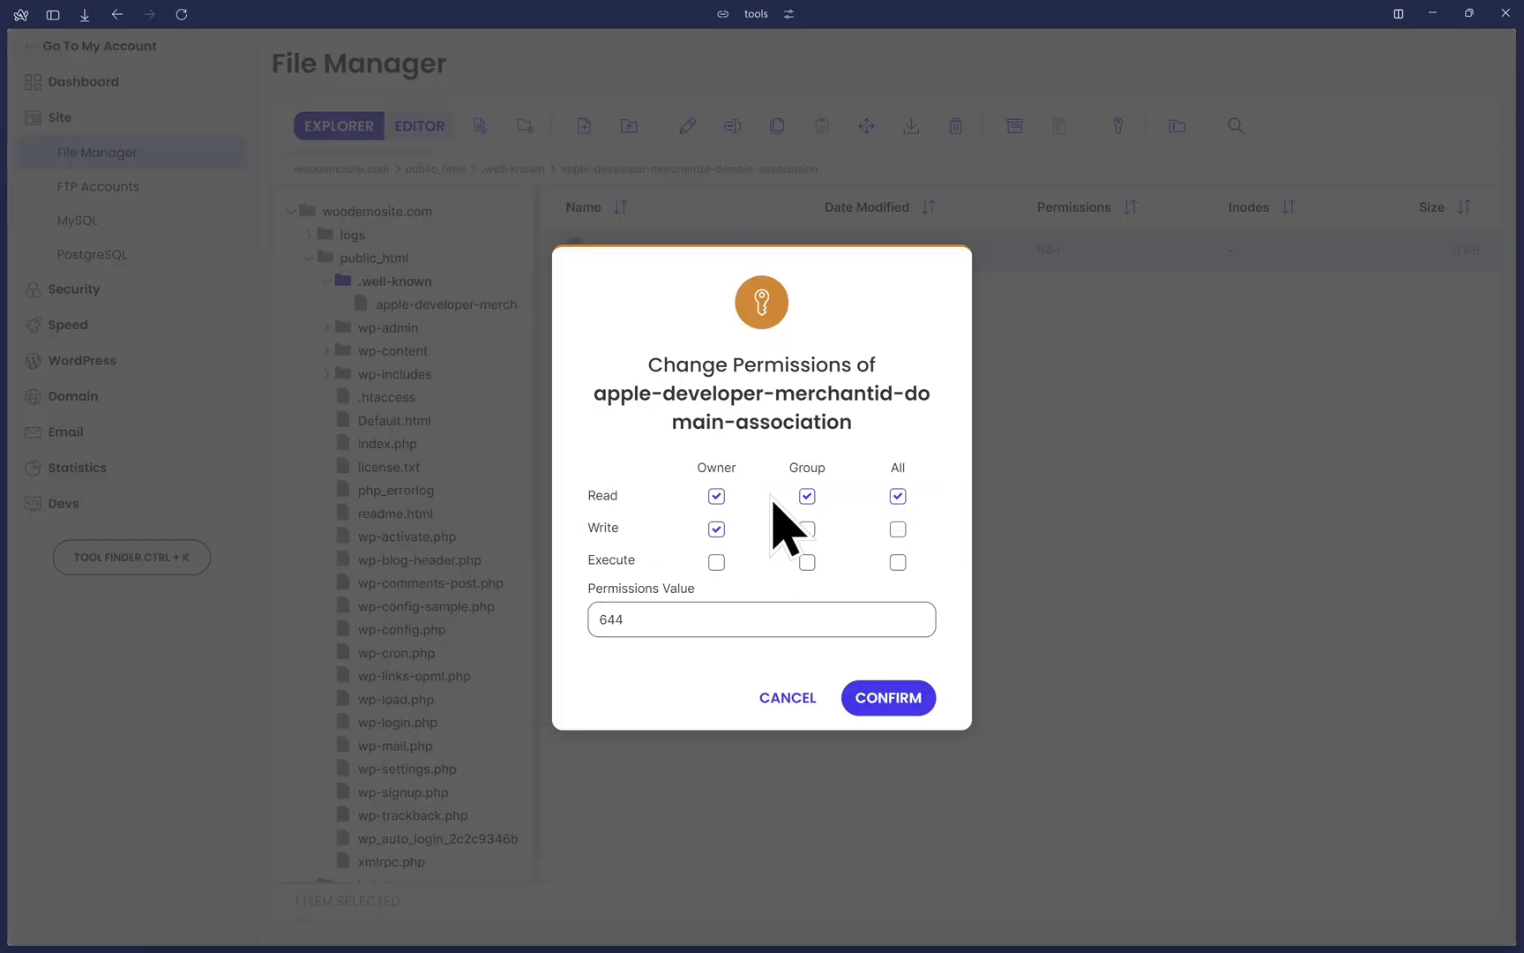
left_click(776, 693)
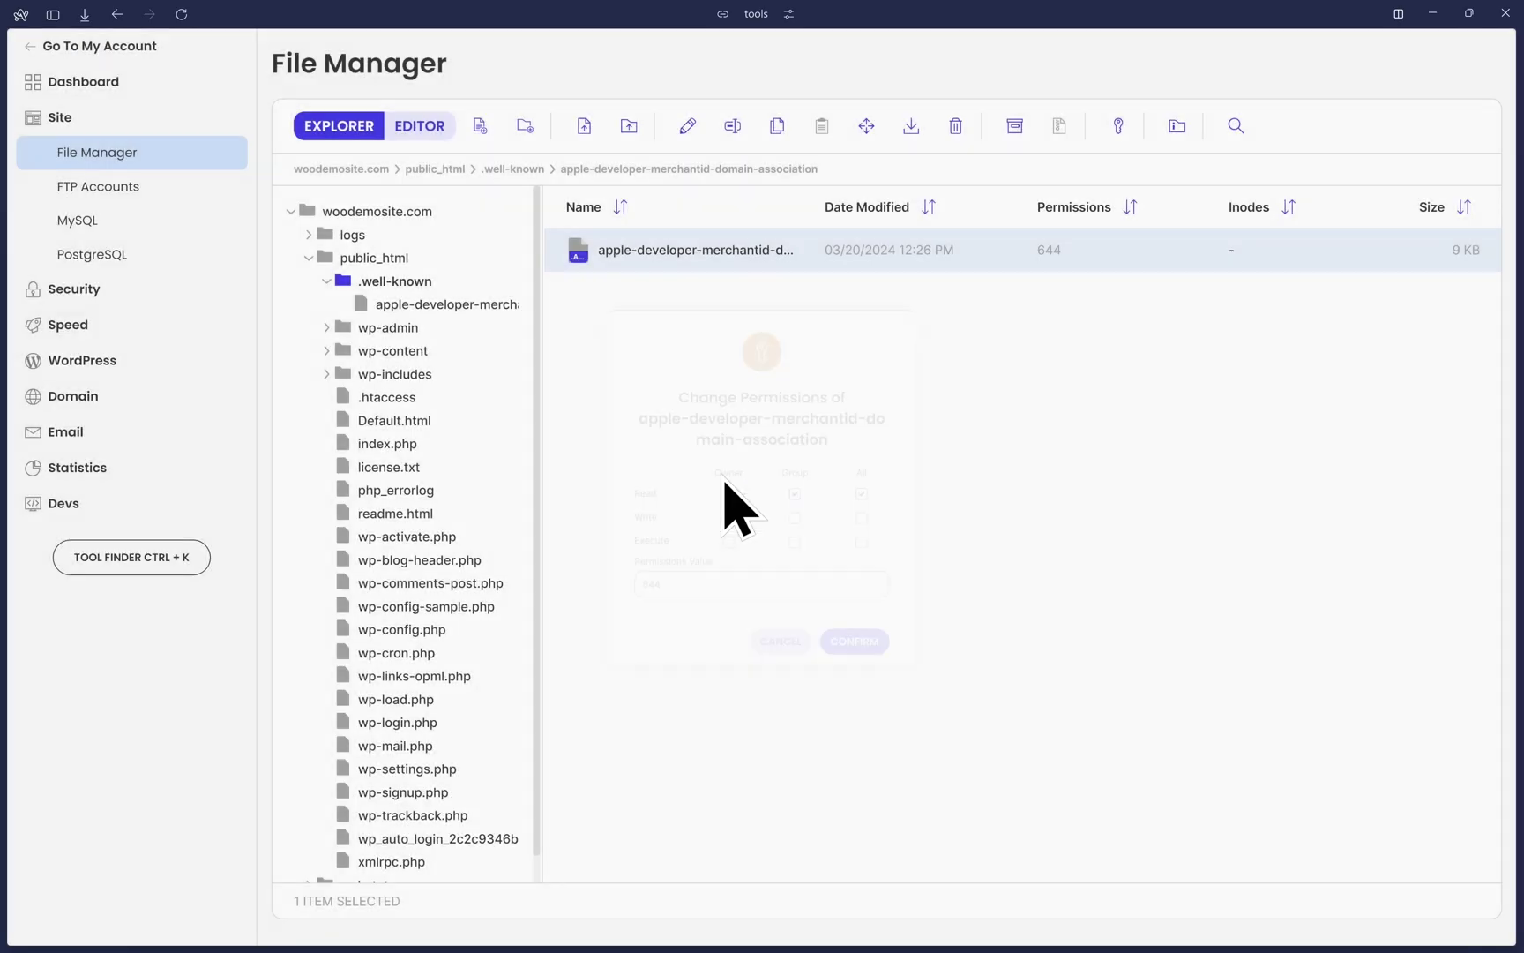
right_click(698, 251)
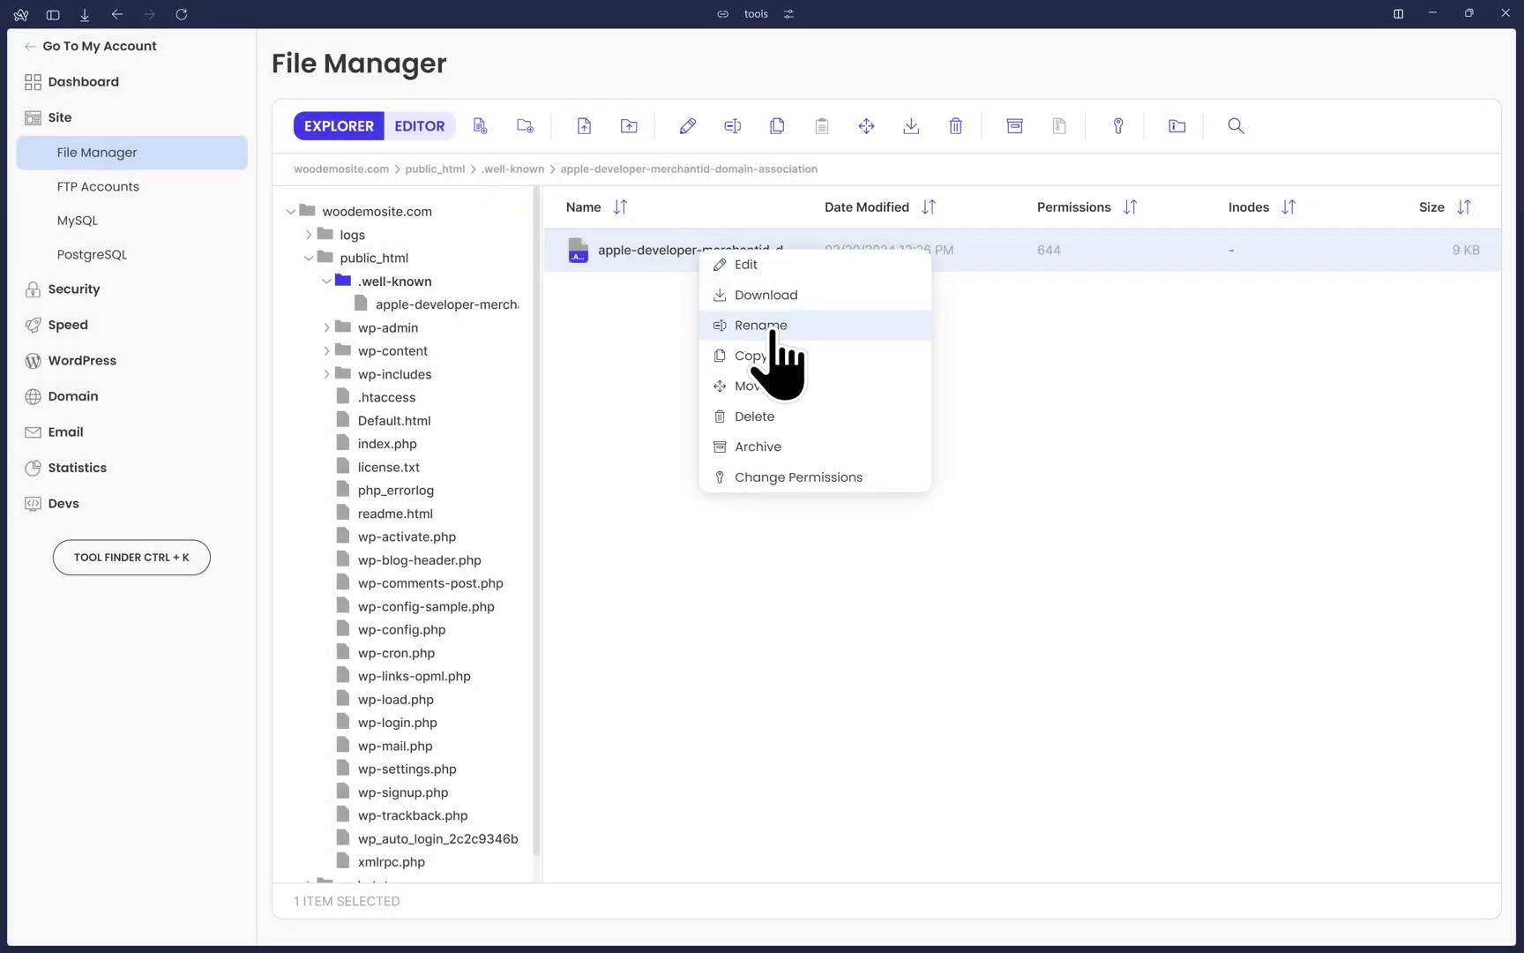
left_click(772, 327)
type(".d")
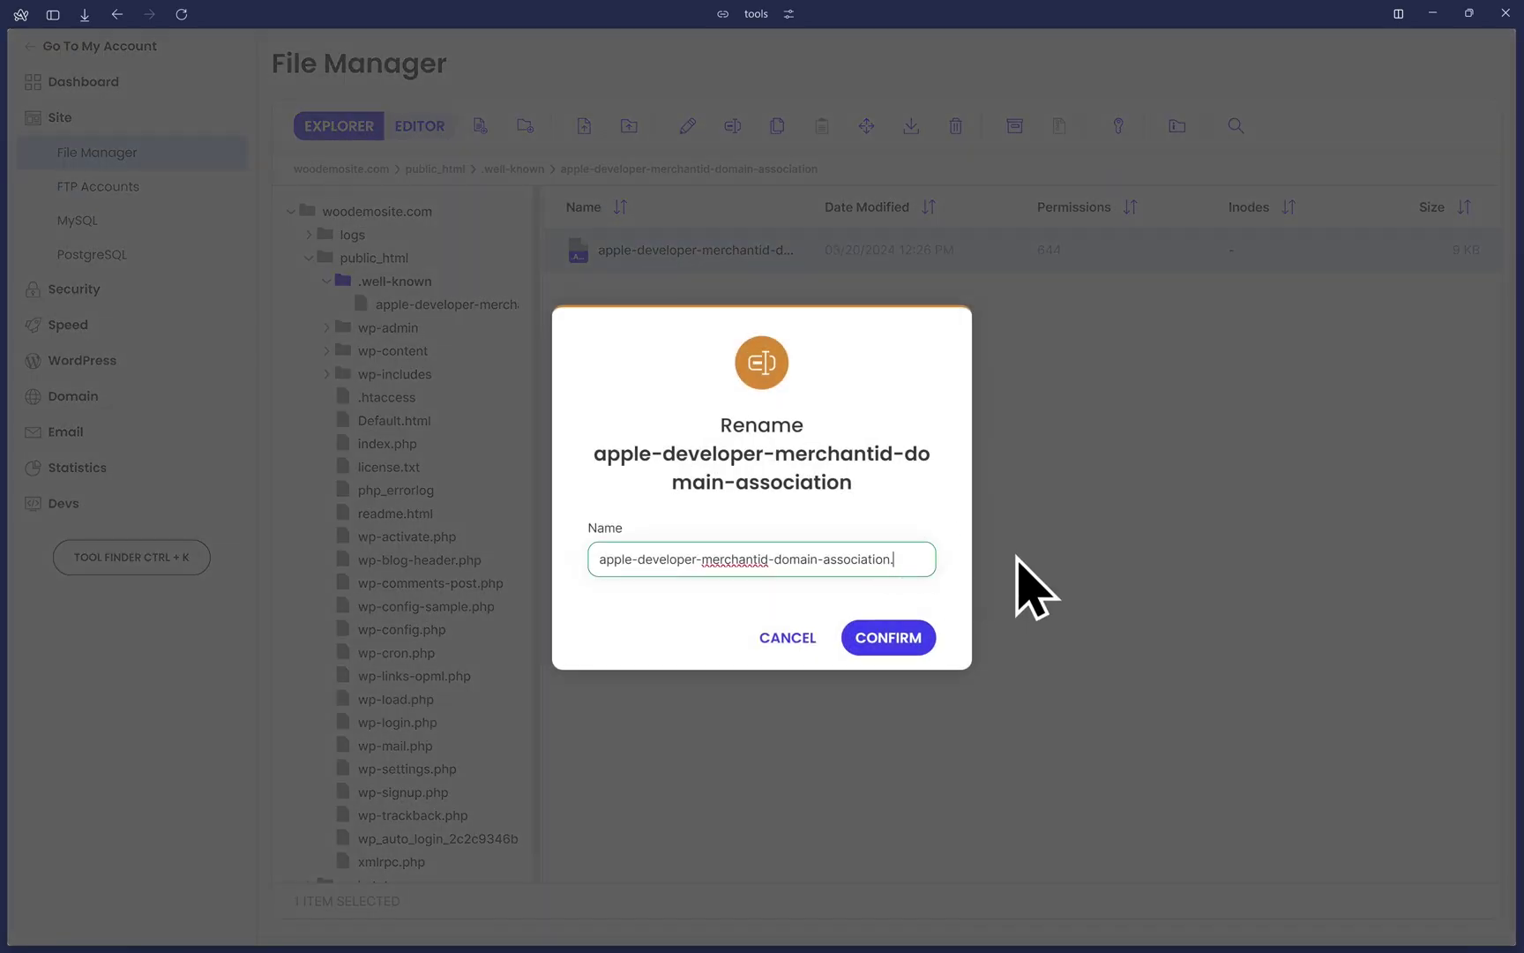
type("mg")
double_click(893, 561)
key("BackSpace")
key("BackSpace")
left_click(773, 641)
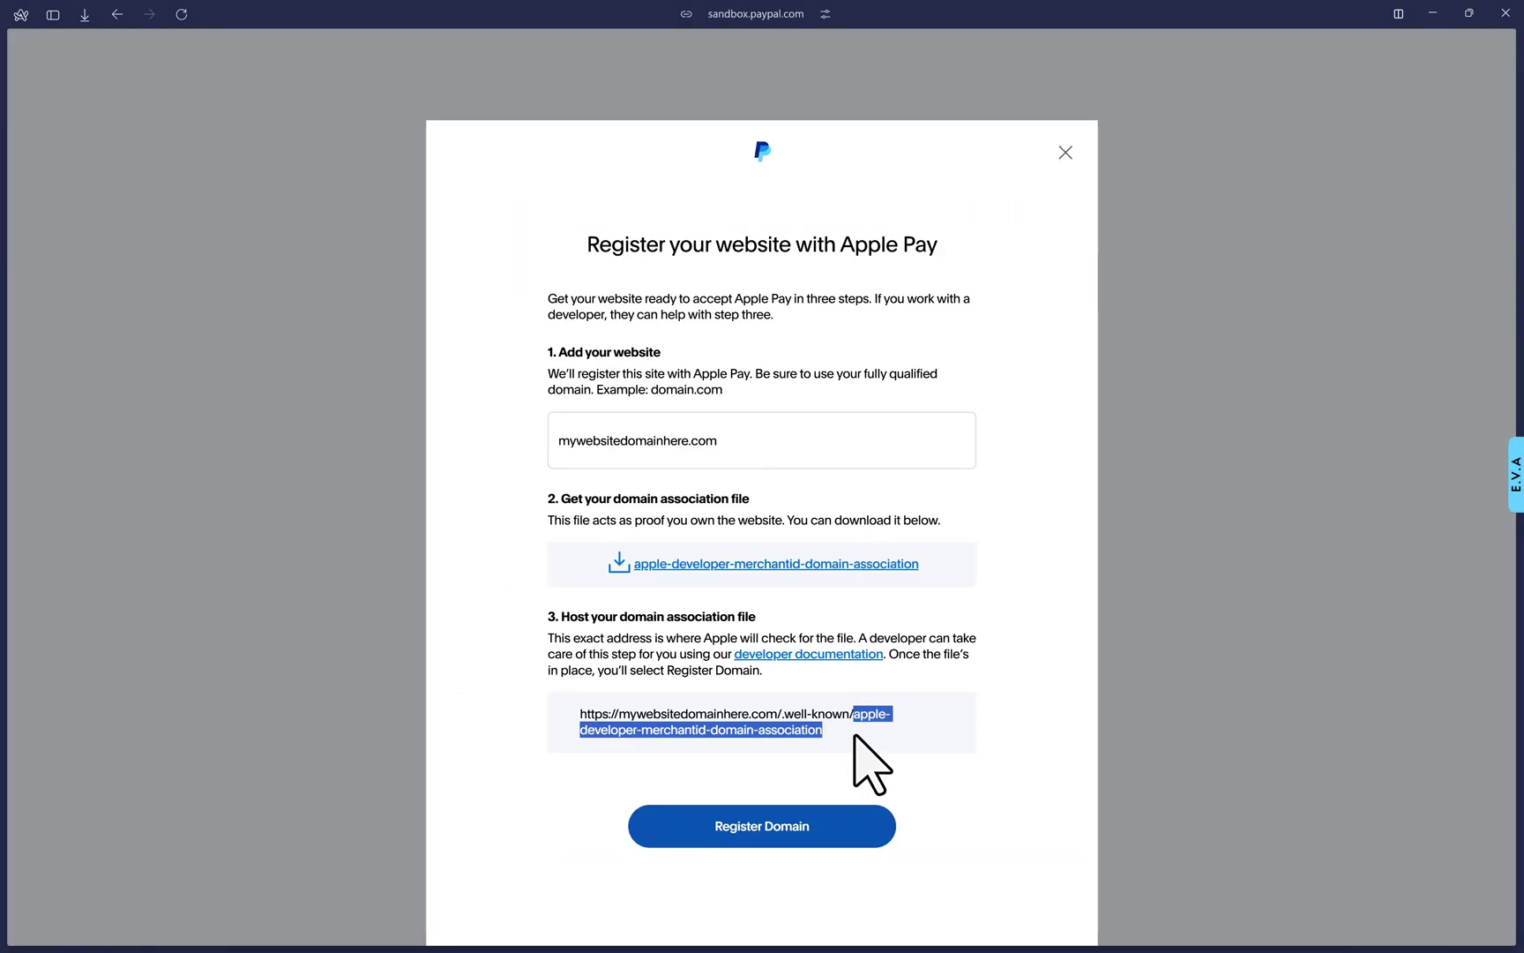
Confirm the association file loads from its hosting URL, then register the domain for Apple Pay
right_click(584, 717)
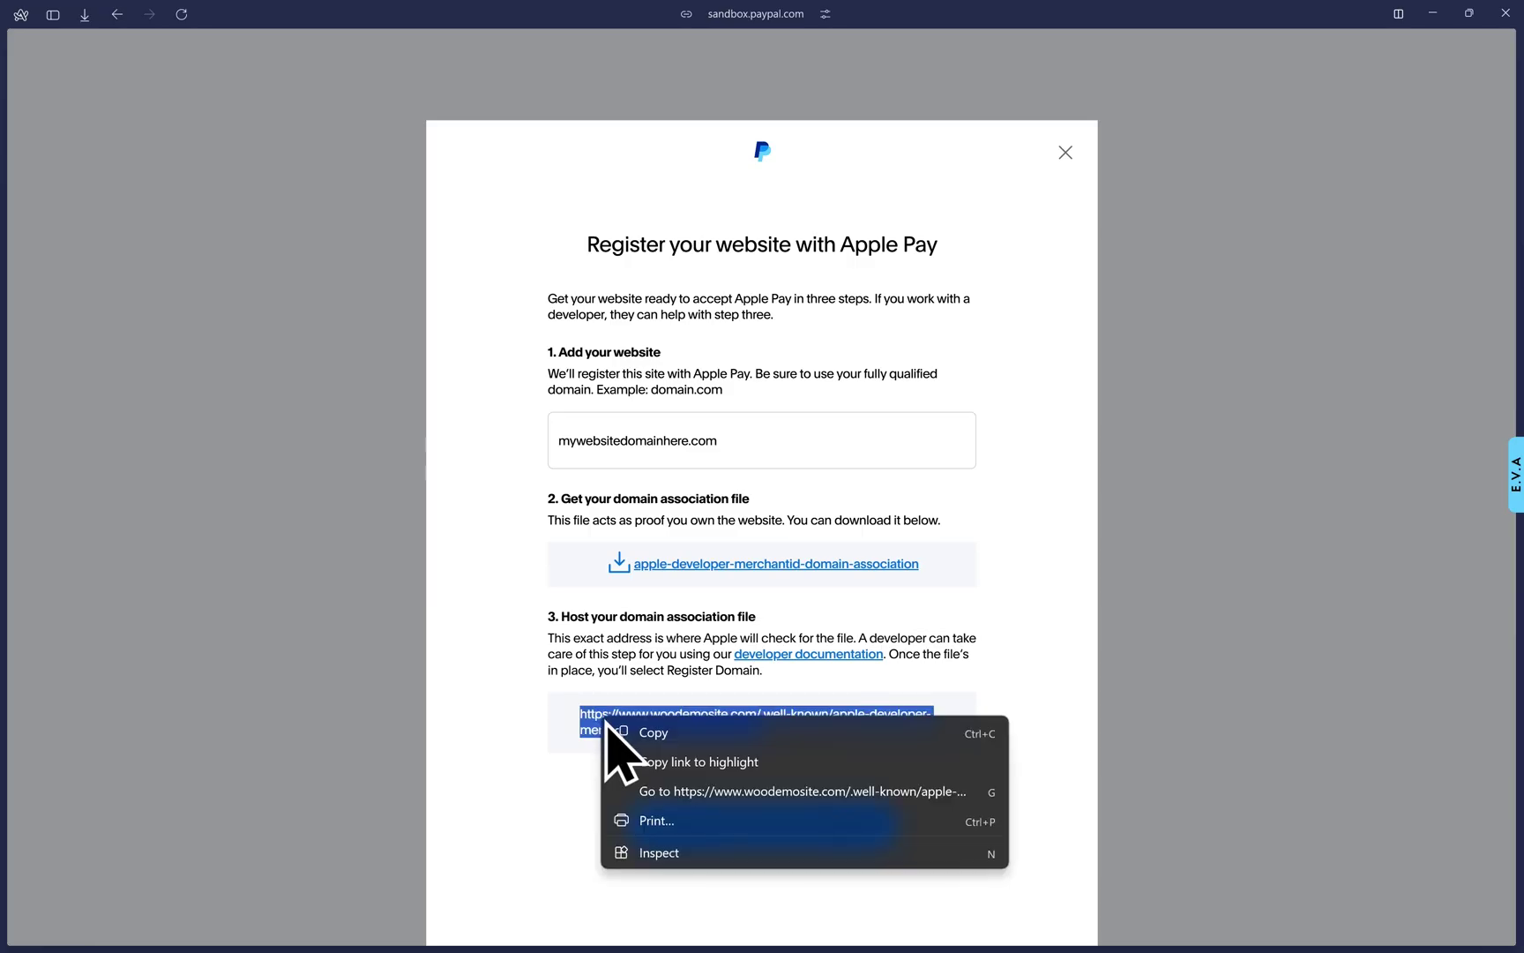
left_click(737, 792)
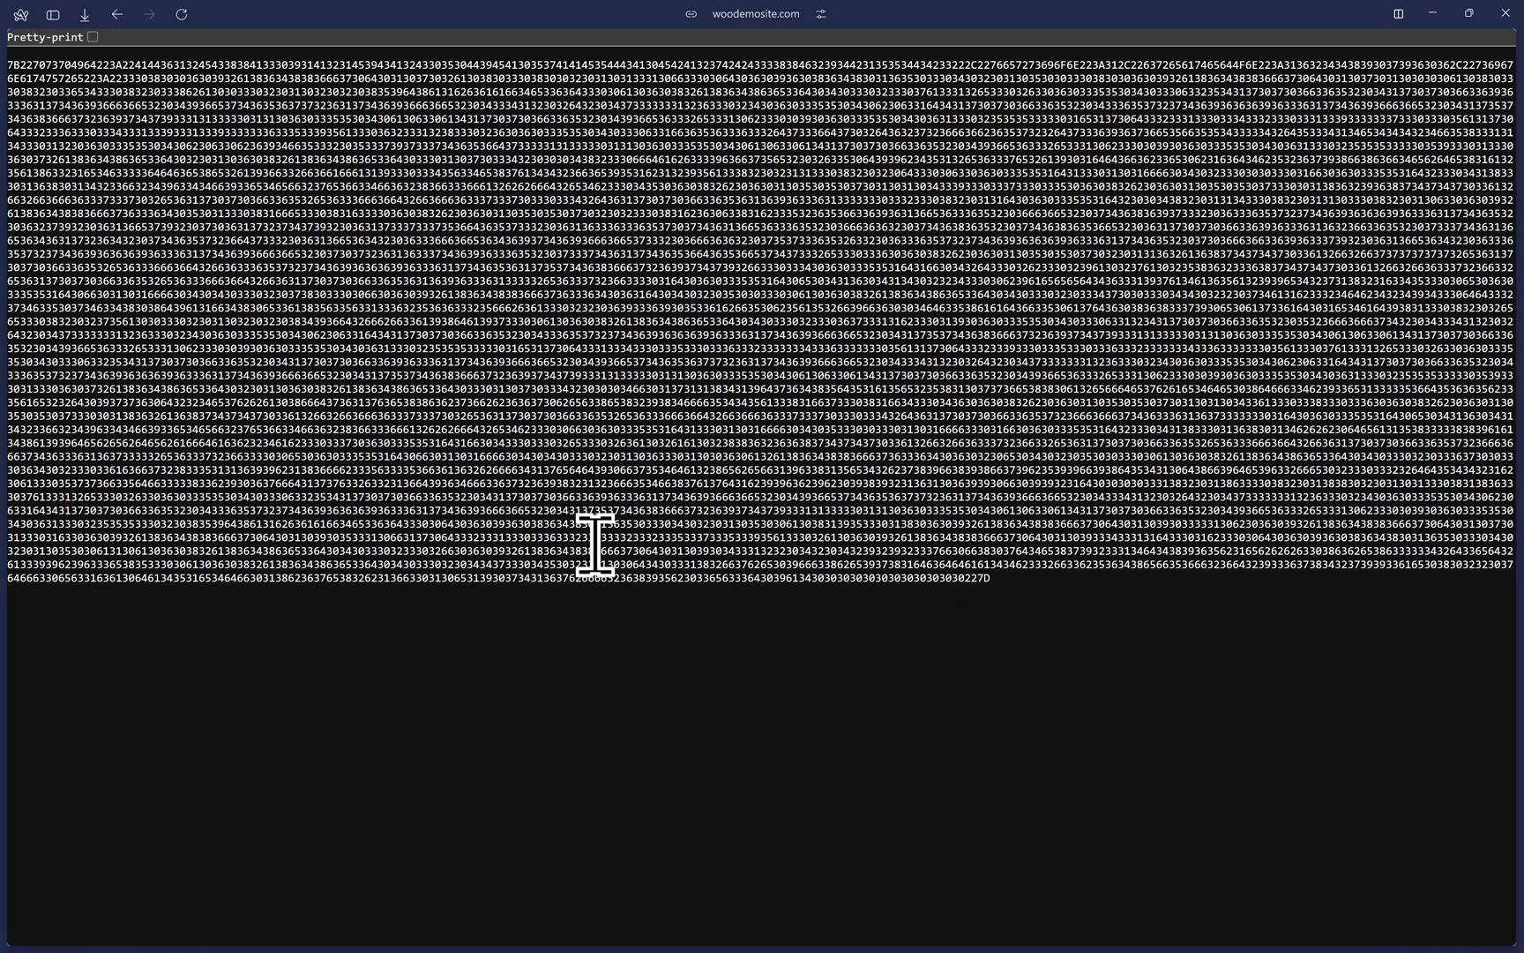
mouse_move(5, 291)
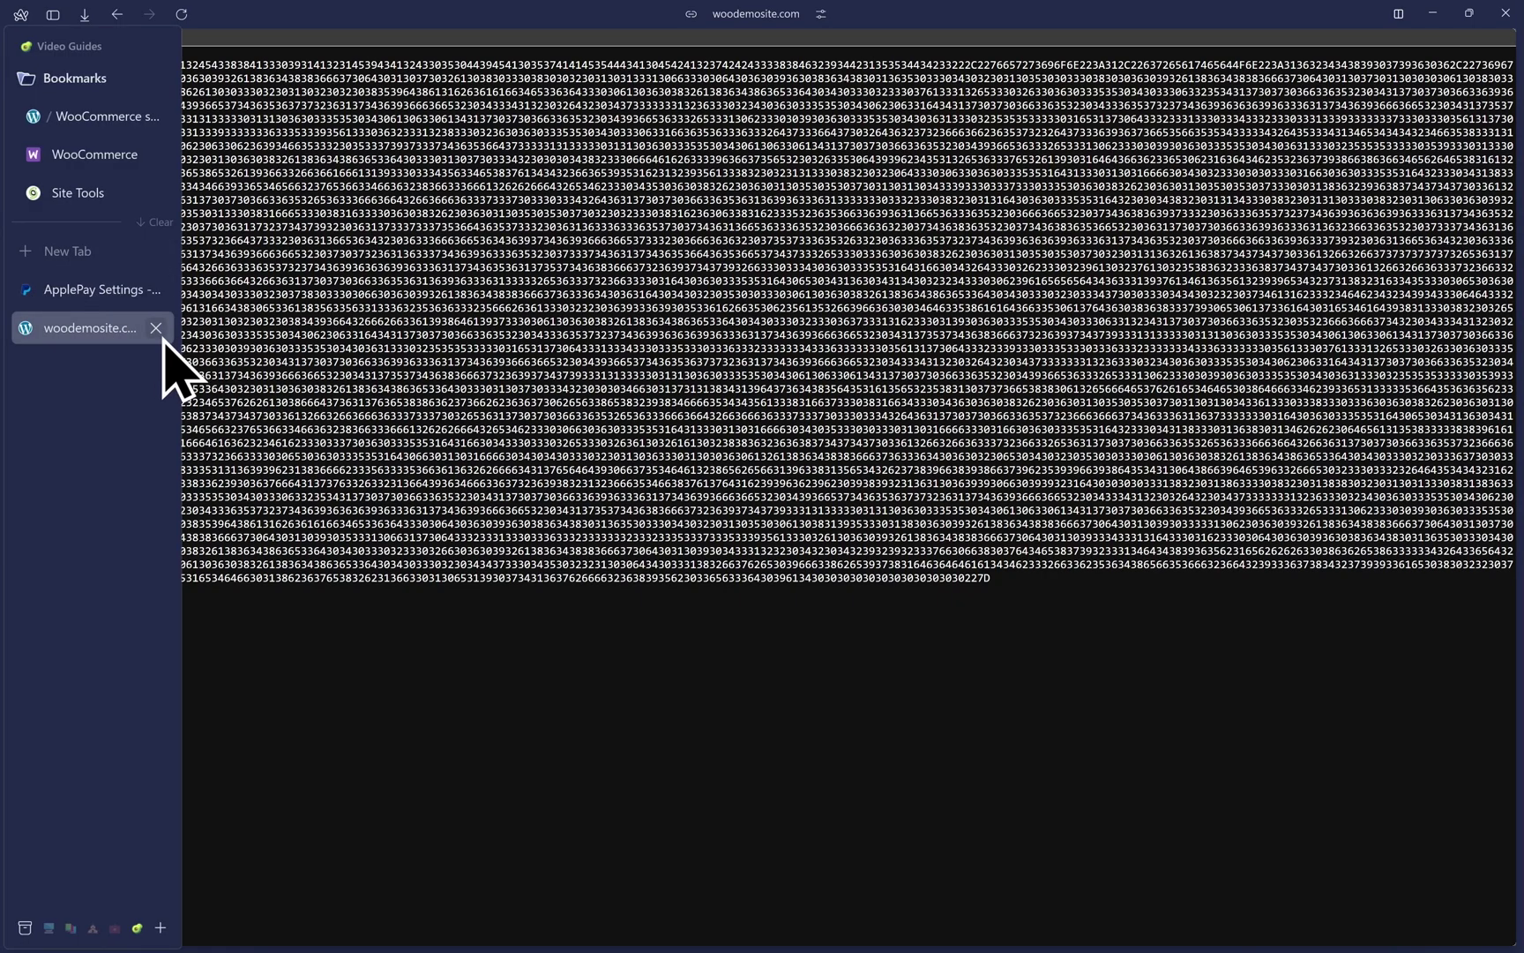
left_click(157, 330)
left_click(774, 838)
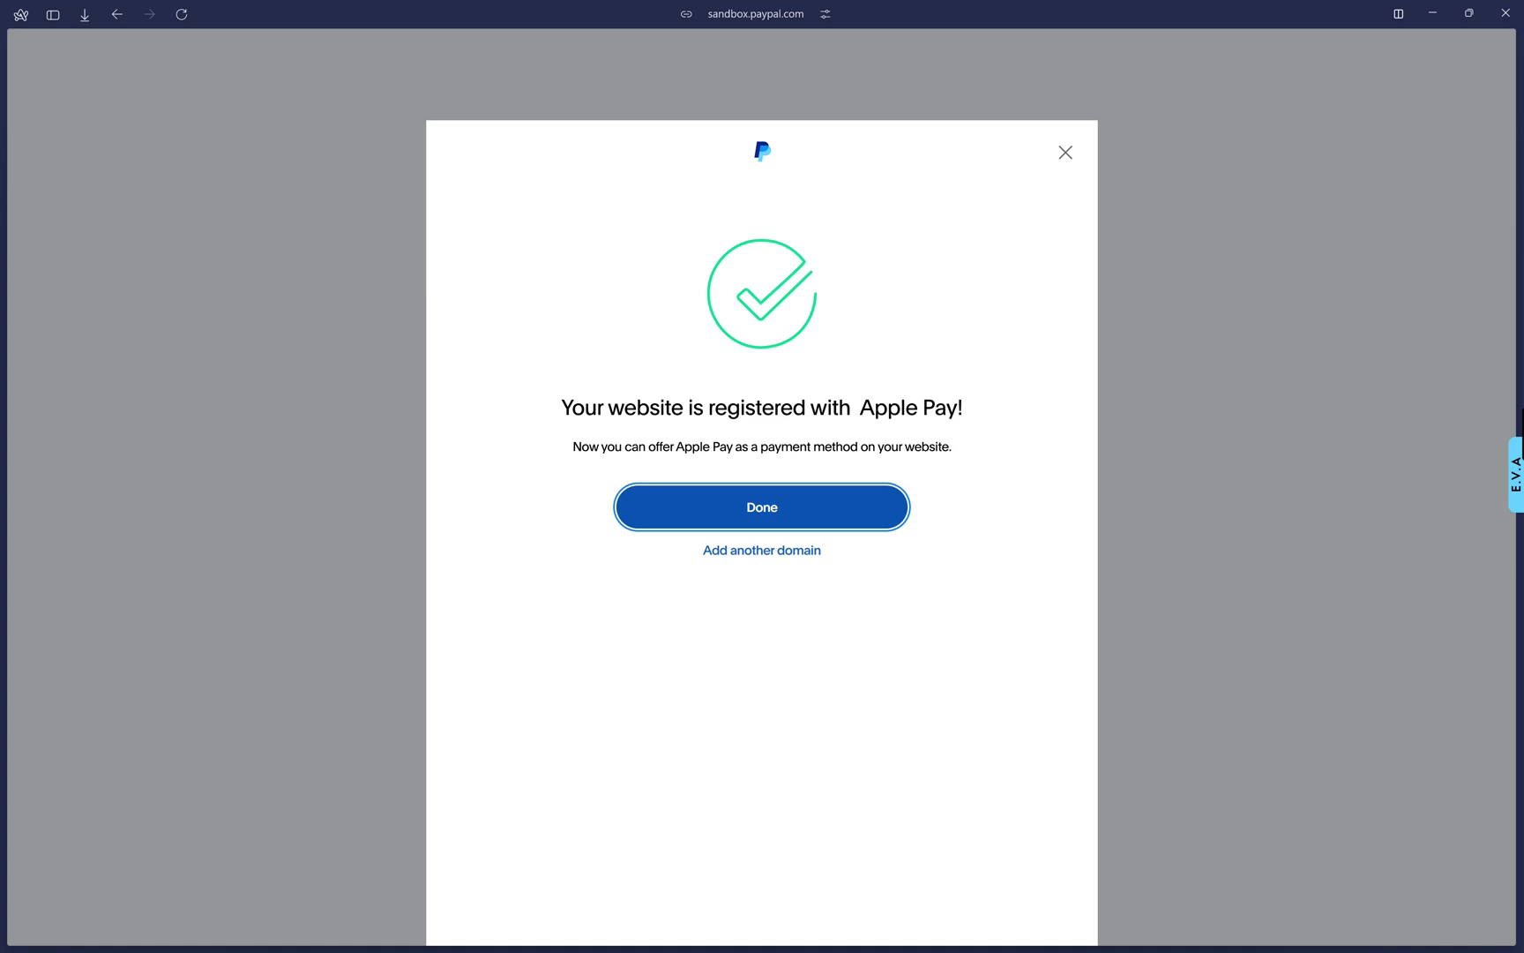
Close the PayPal window to return to the PayPal Payments overview in WordPress
key("Return")
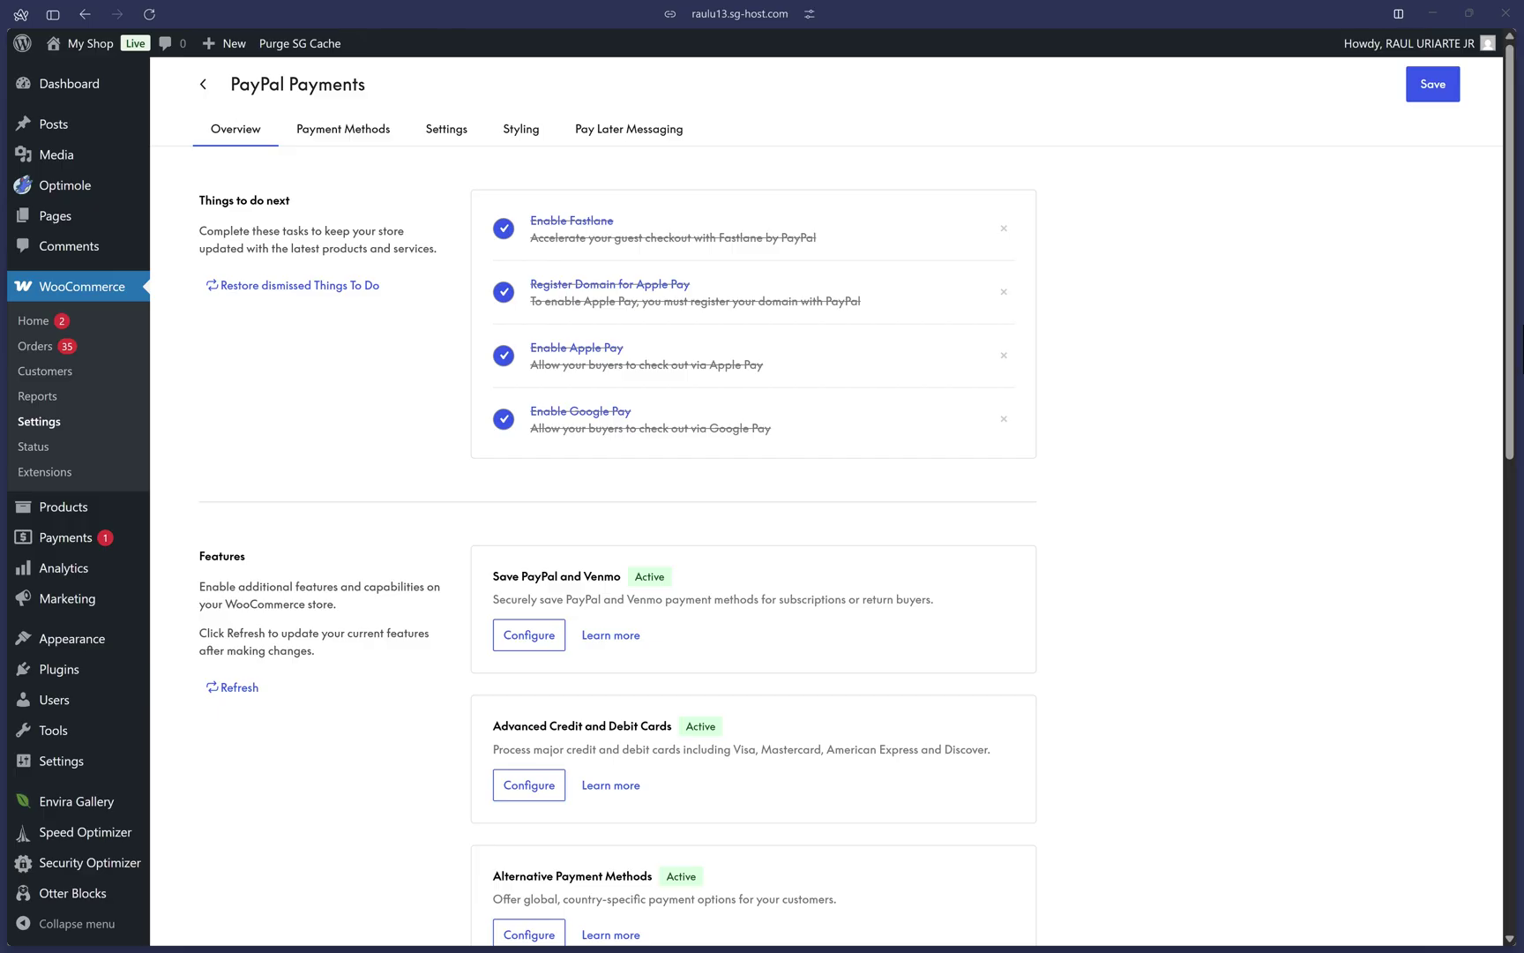